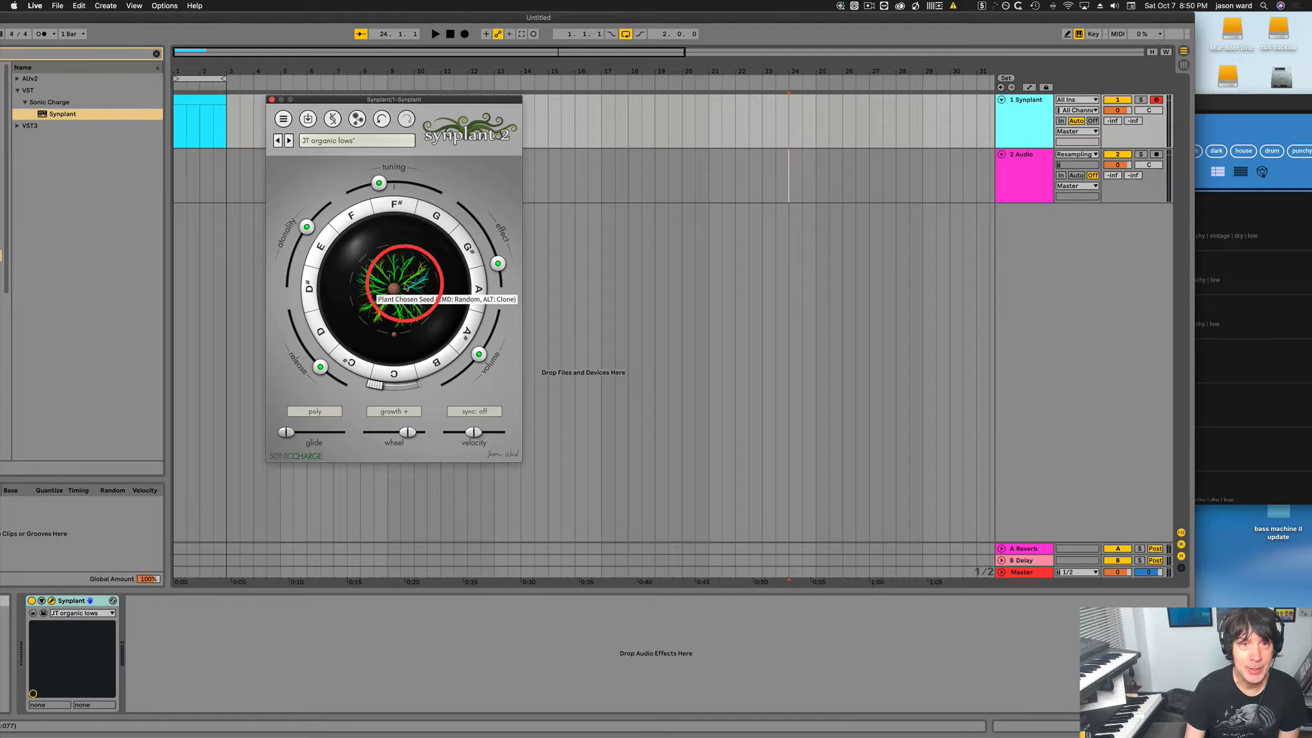
Plant a new random seed in Synplant and audition its sound on the D# and E notes.
right_click(395, 291)
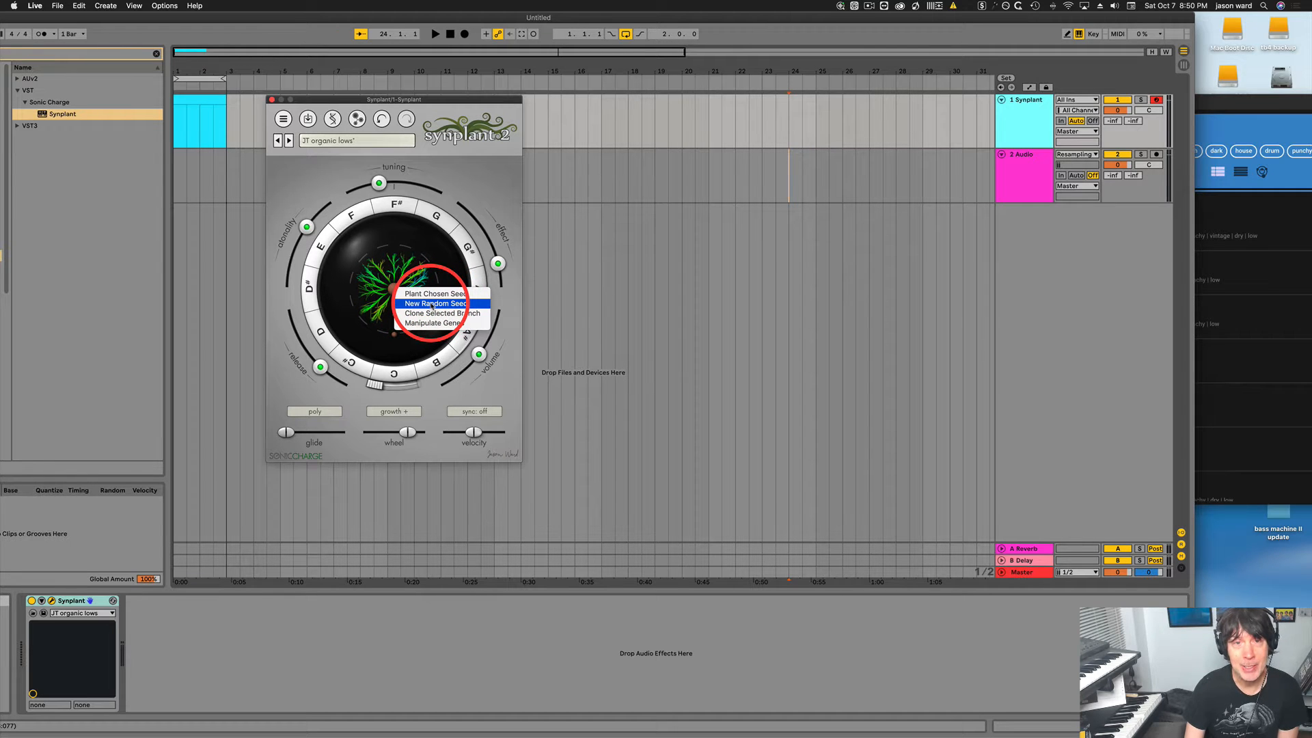
click(432, 304)
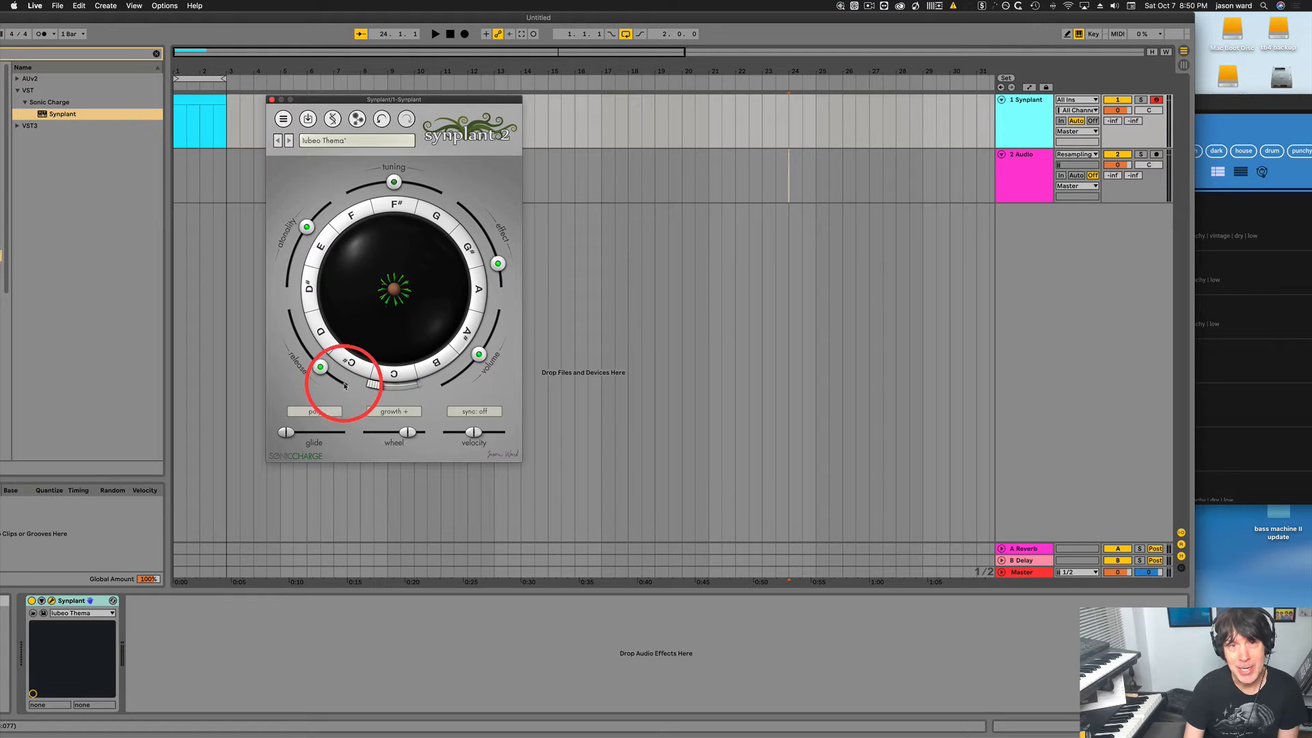
click(311, 291)
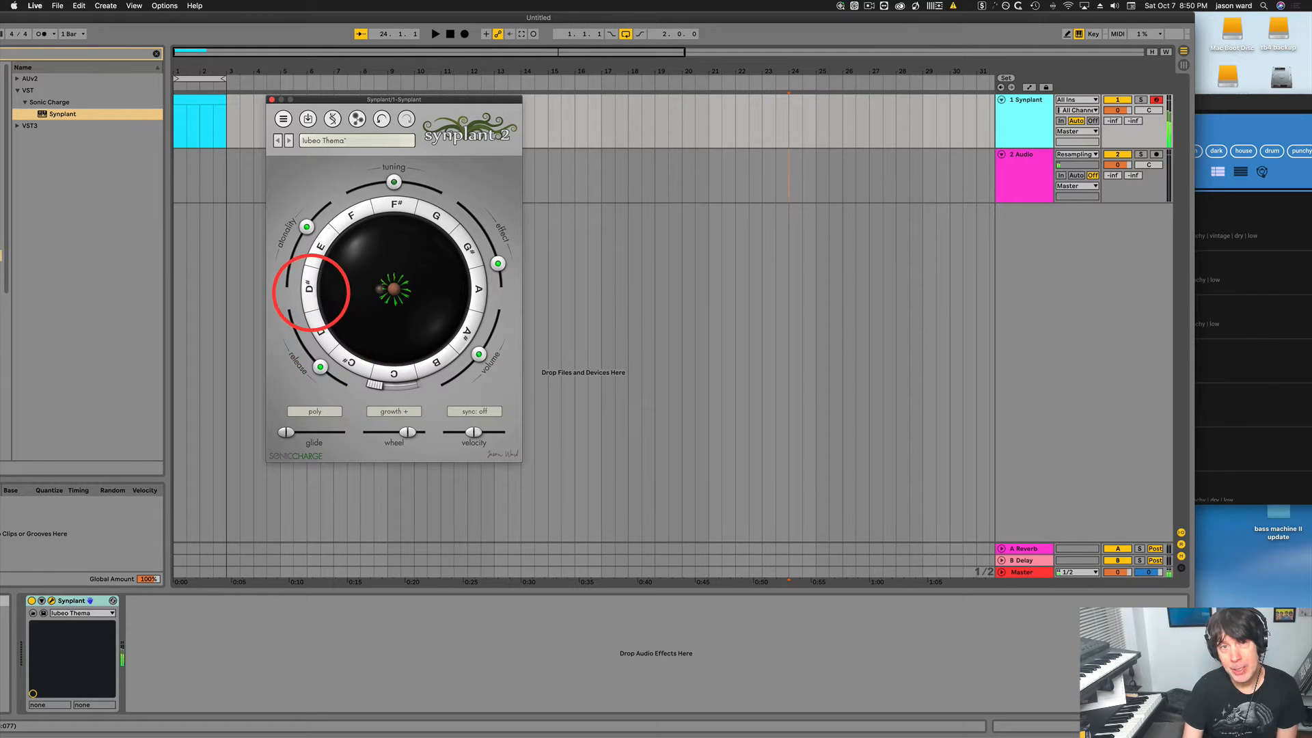
click(319, 253)
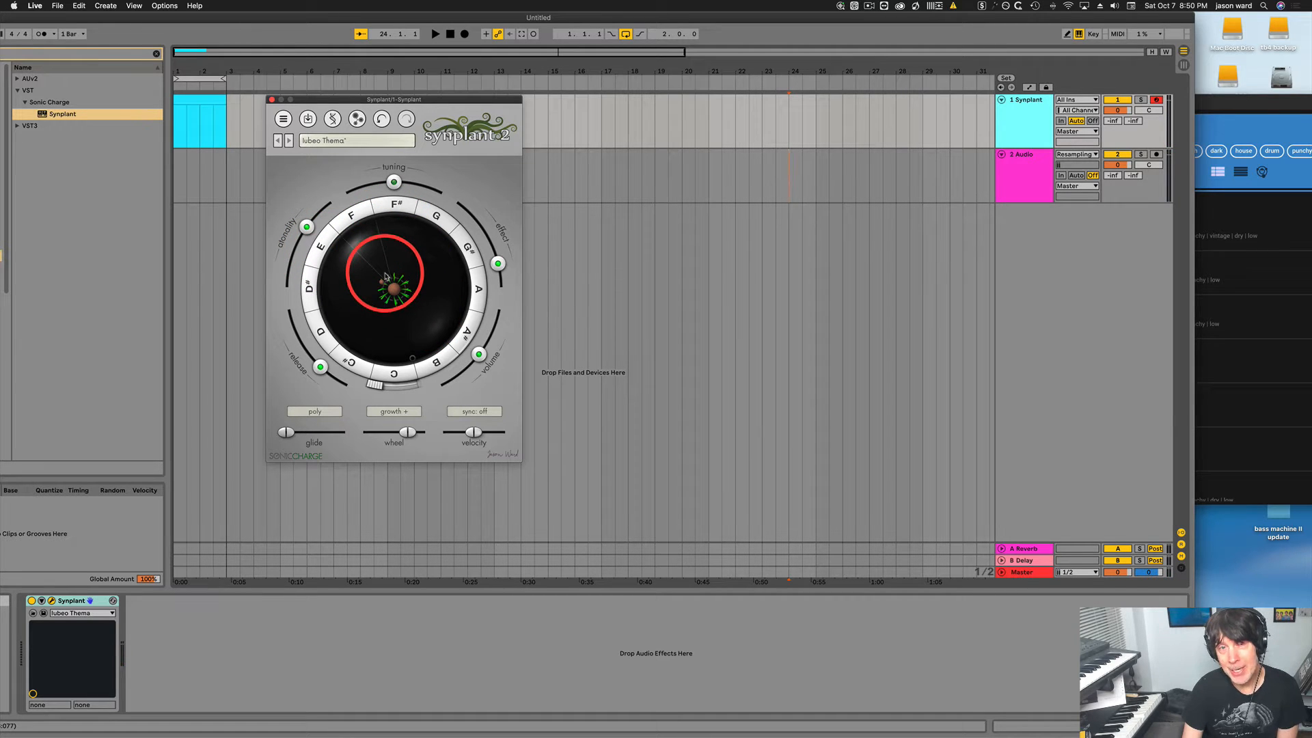
Grow the seedling's branches outward toward the E and F notes to mutate and audition the sound.
click(387, 276)
drag(385, 276, 368, 249)
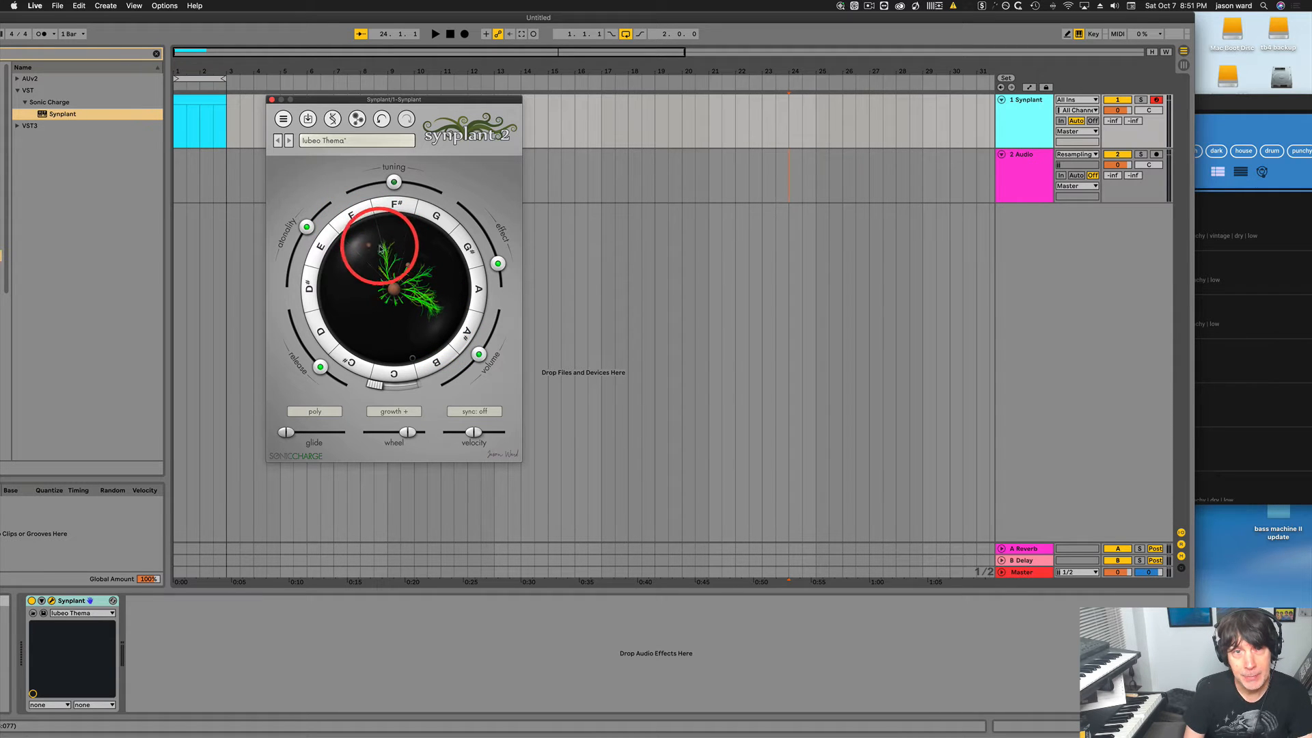
click(368, 247)
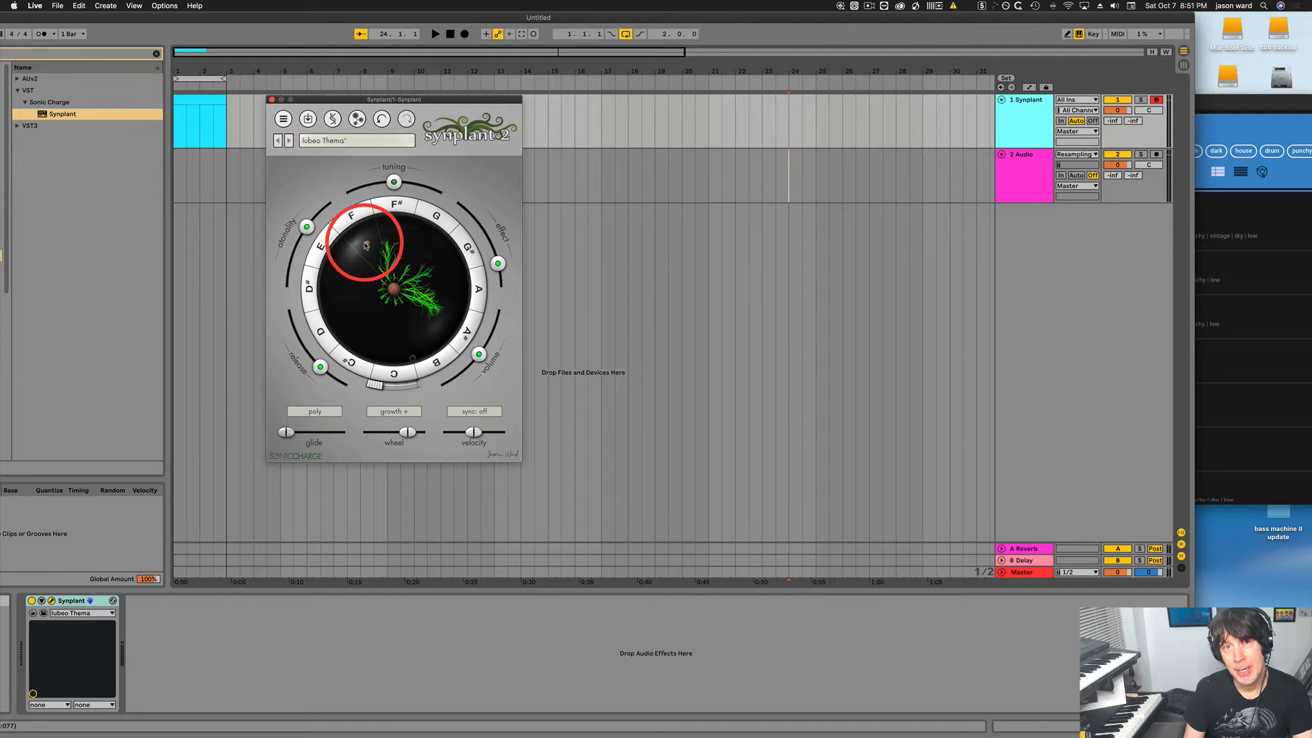
click(368, 246)
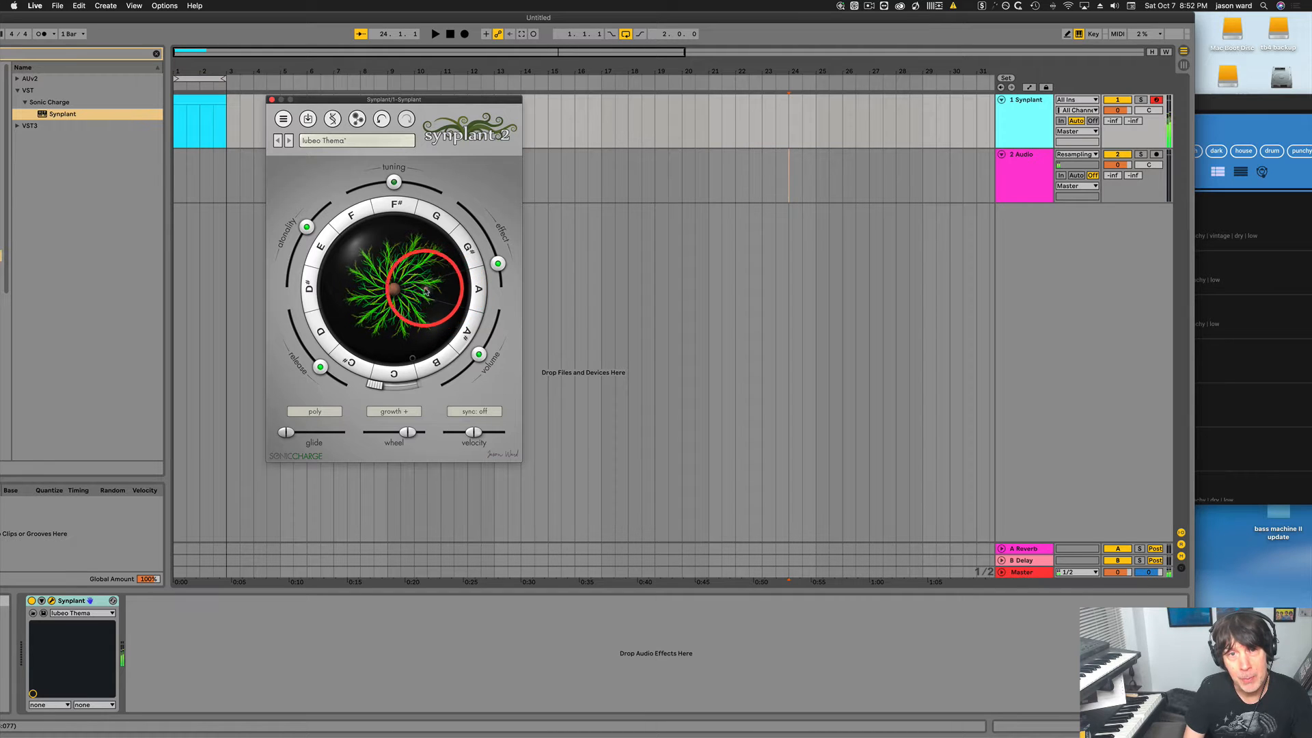
Replace the grown plant with another new random seed and grow its branches, including the one toward C.
click(393, 289)
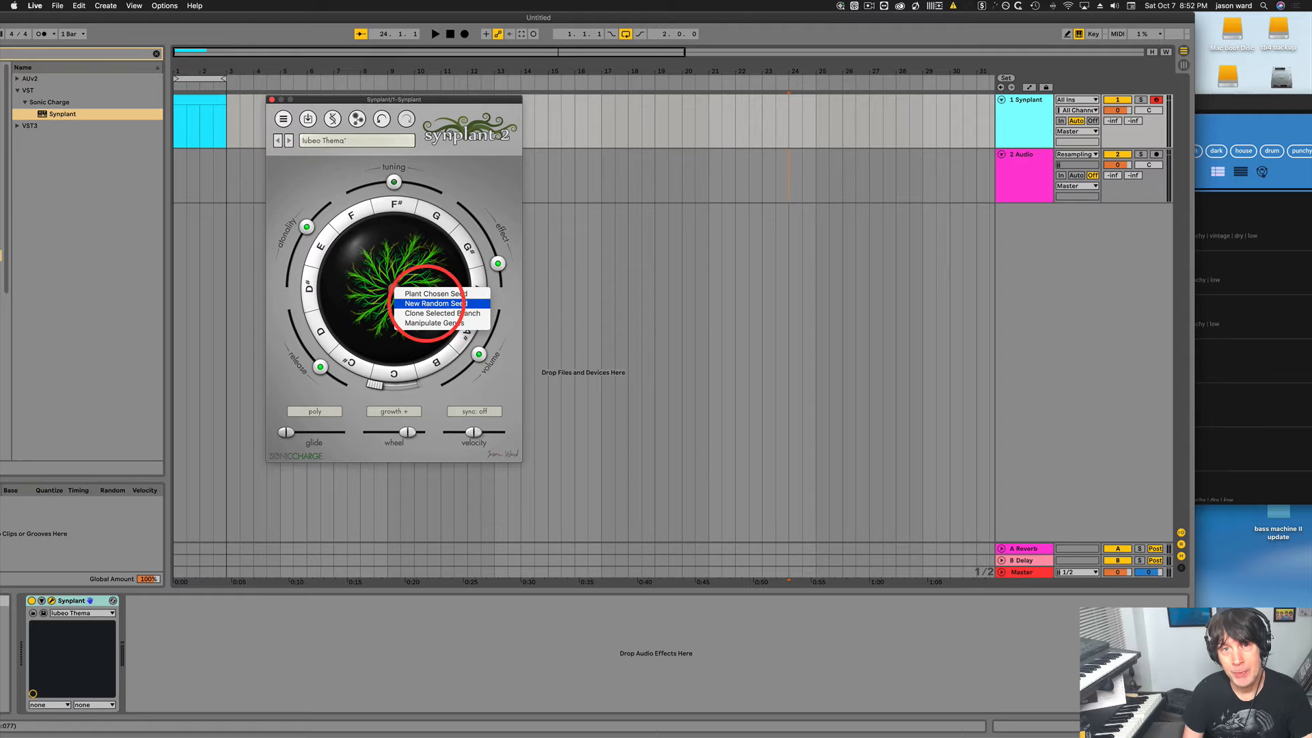
click(427, 303)
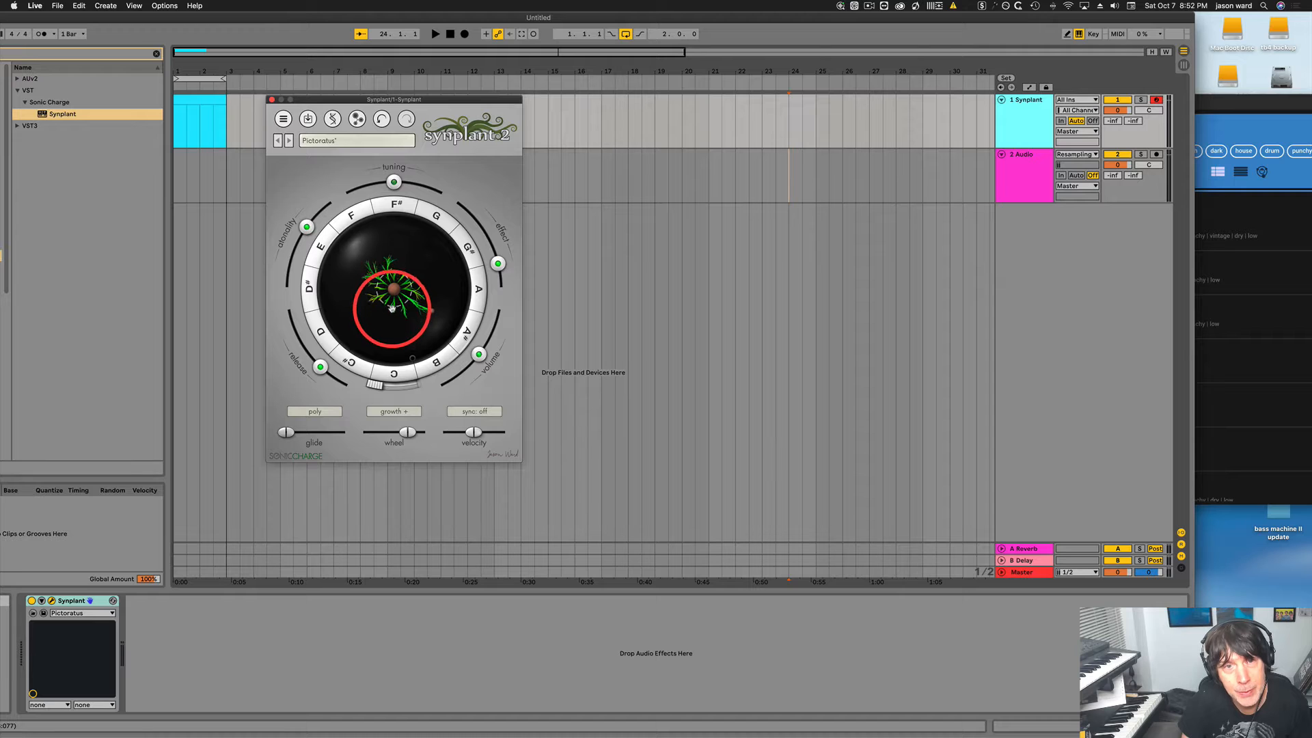
drag(398, 356, 399, 357)
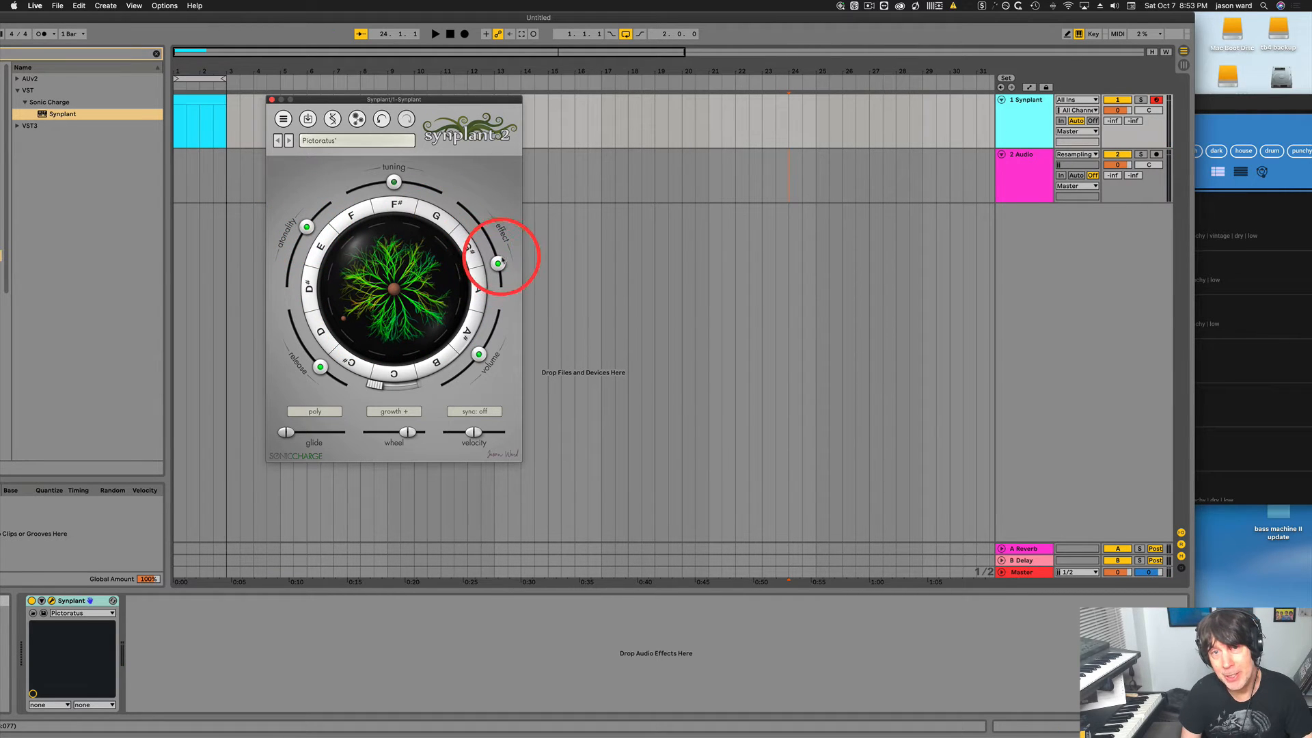
Lower the patch's effect and atonality amounts and try out the tuning control.
mouse_move(498, 266)
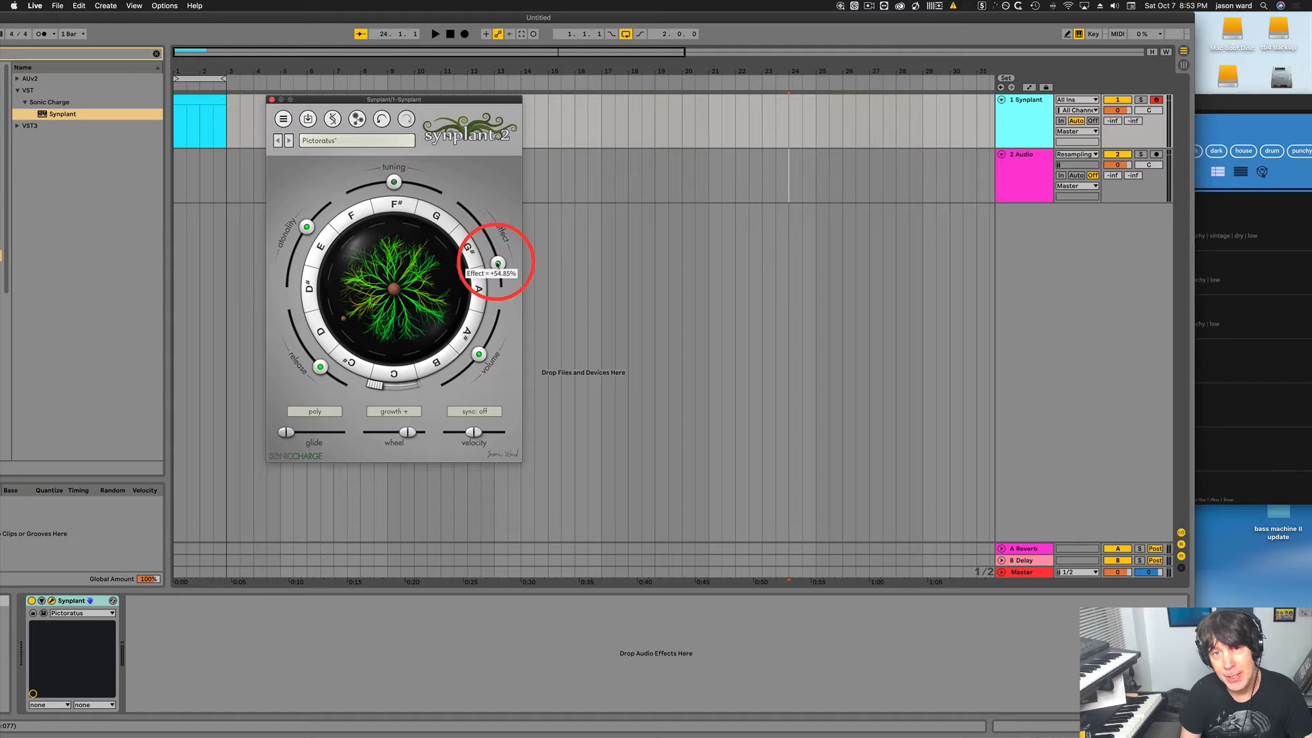
drag(498, 265, 441, 250)
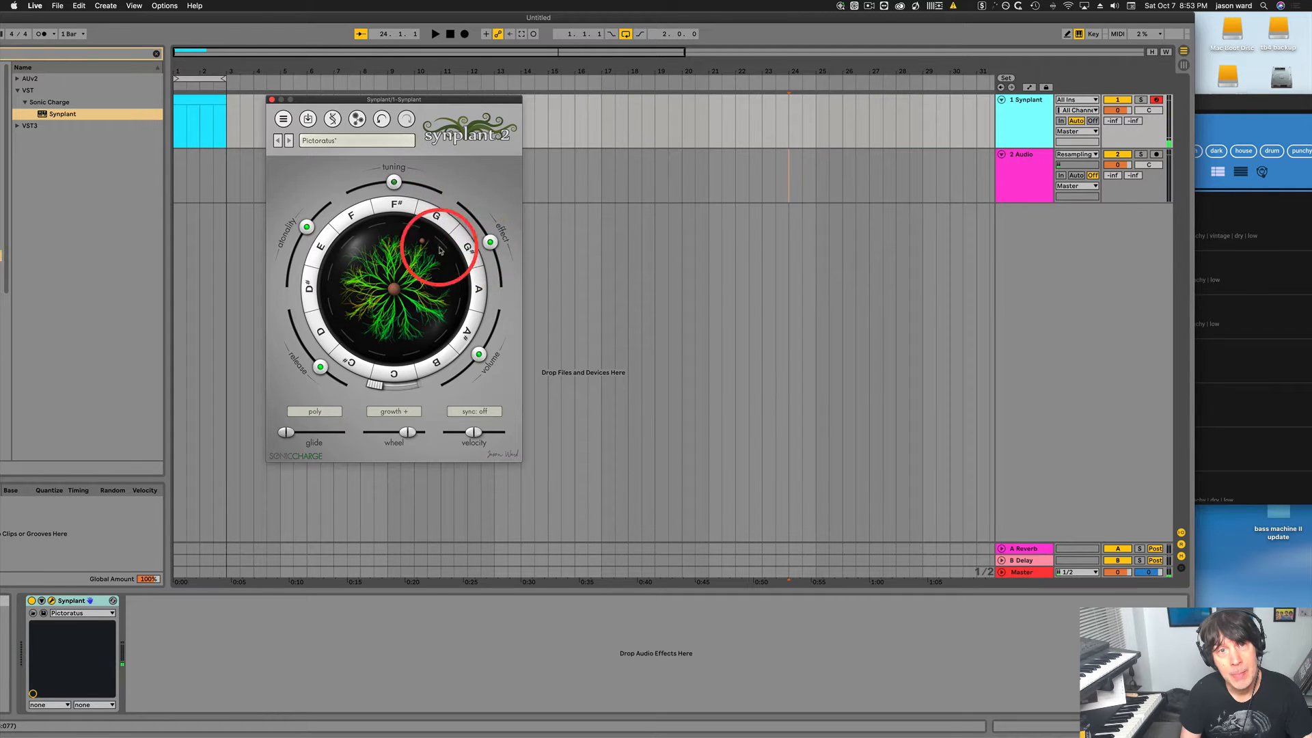
mouse_move(306, 226)
mouse_down()
mouse_move(287, 290)
mouse_move(287, 248)
mouse_move(317, 198)
mouse_move(329, 205)
mouse_move(294, 240)
mouse_up()
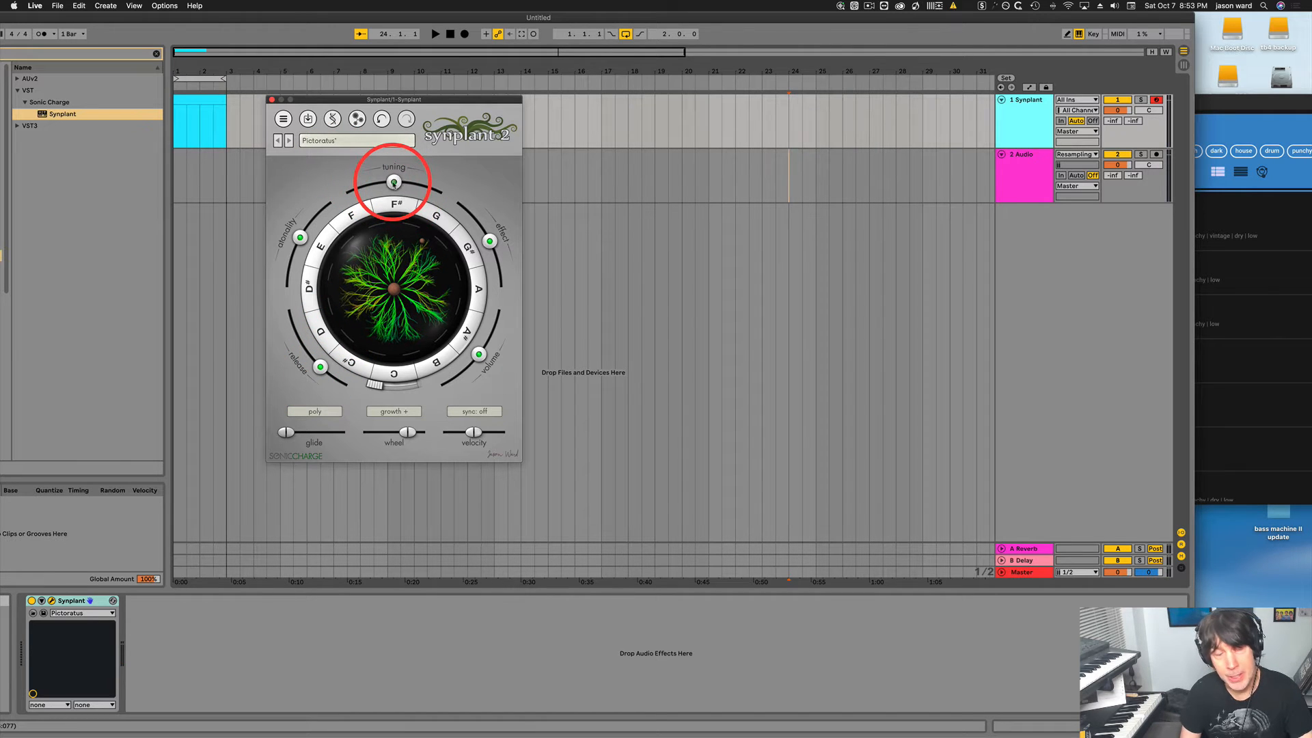
mouse_move(391, 180)
mouse_down()
mouse_move(416, 187)
mouse_move(373, 194)
mouse_move(394, 190)
mouse_up()
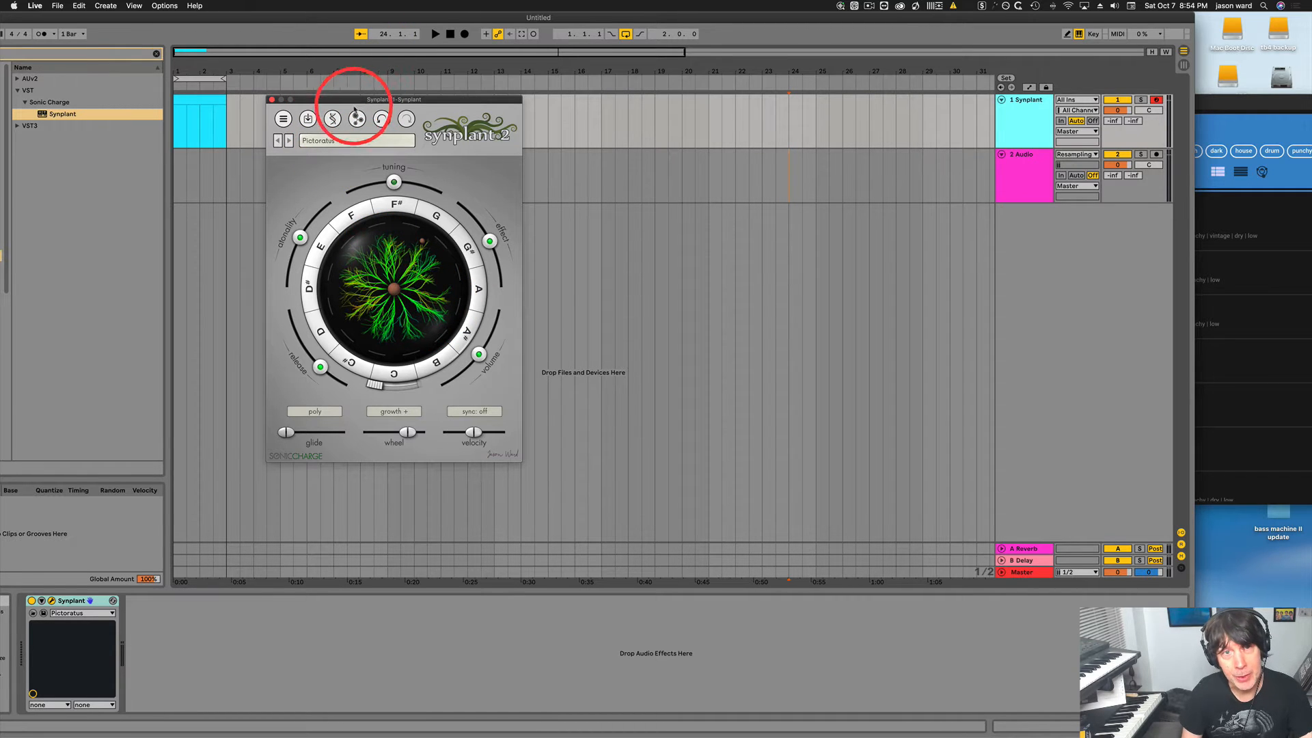
Examine the Filter and effects genes in the DNA editor, closing it when done.
click(332, 119)
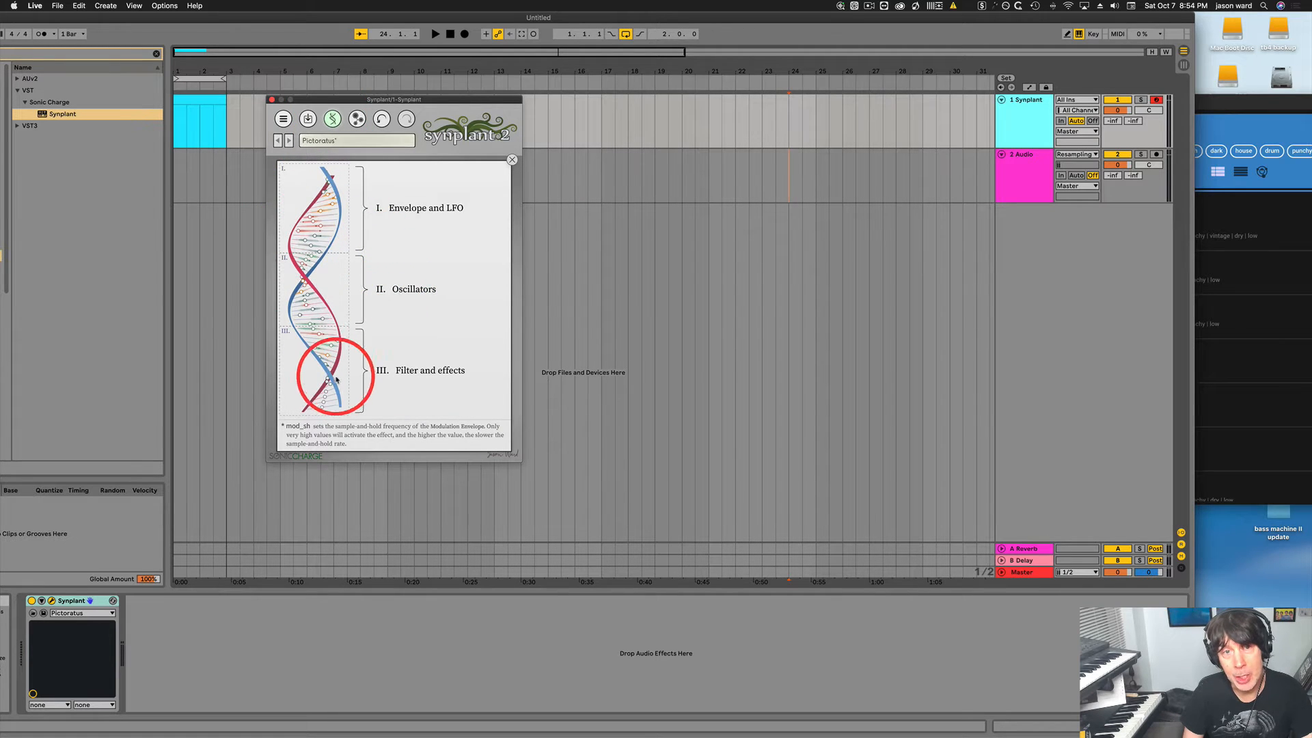
click(339, 375)
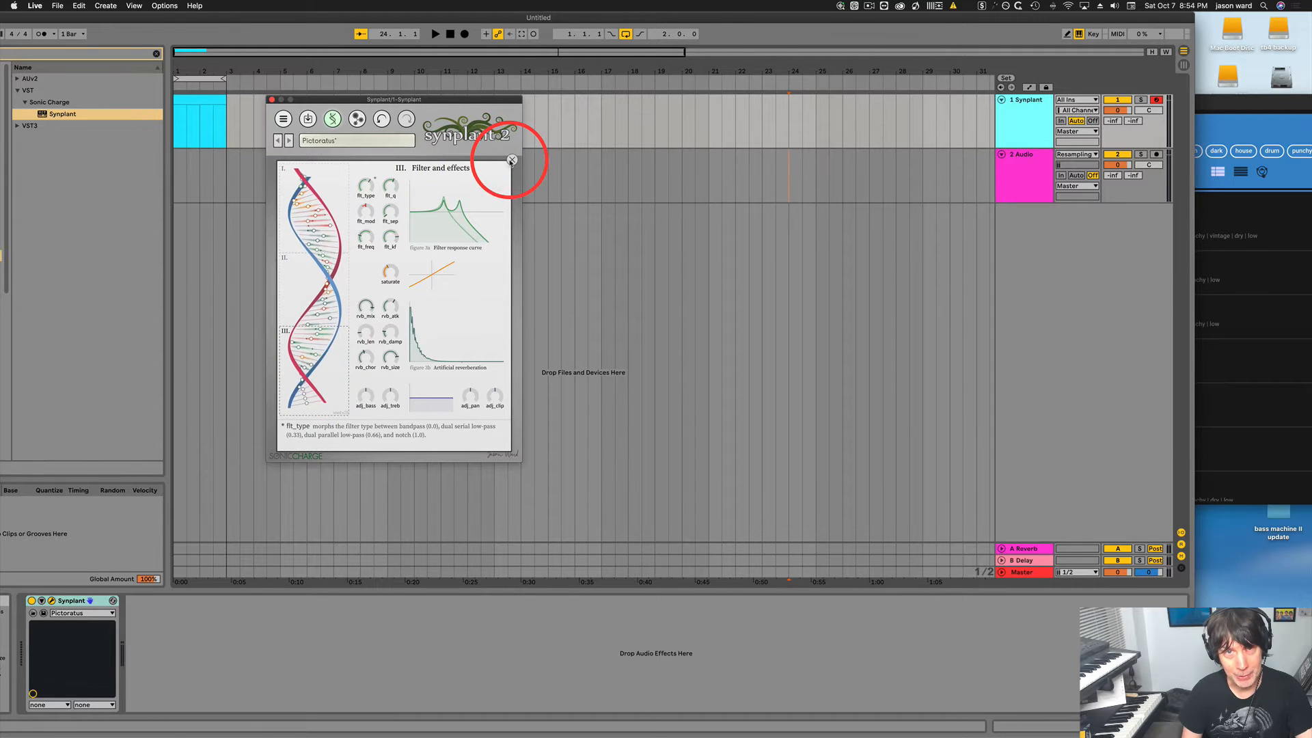
click(512, 160)
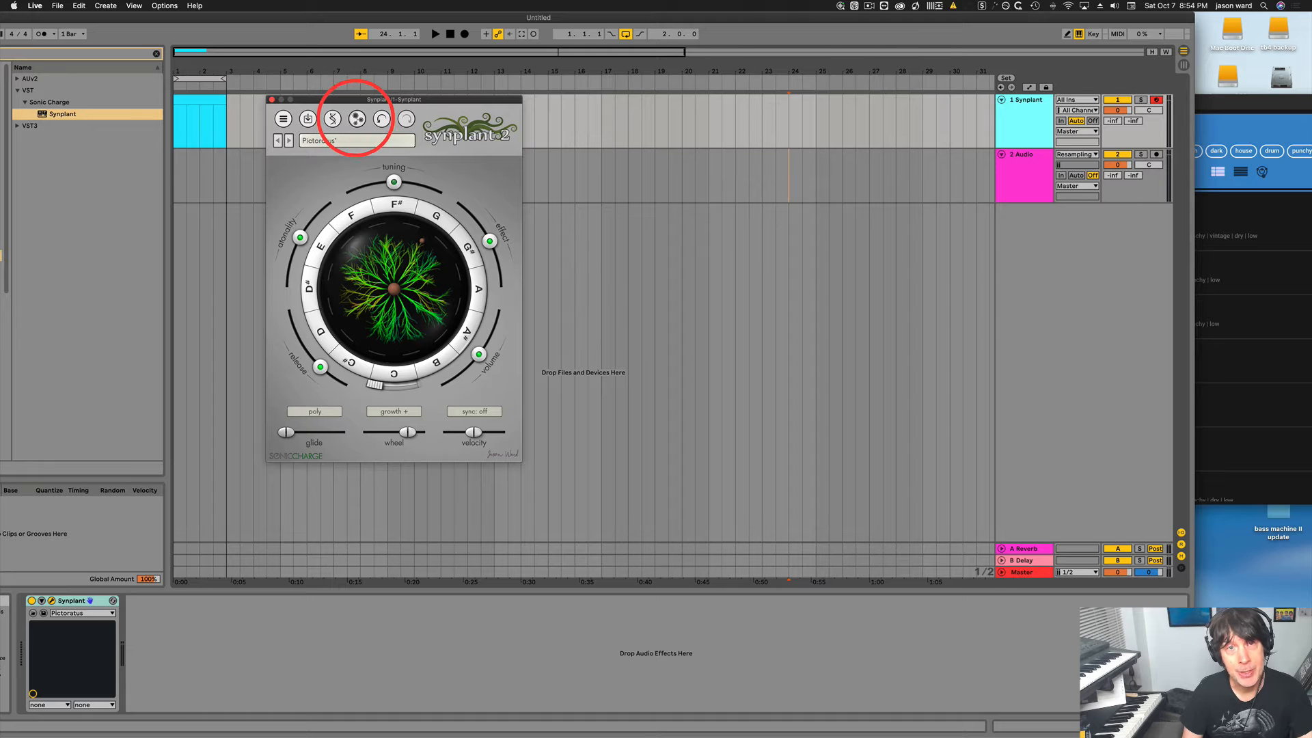
Open Genopatch, switch to COSMOS to audition bass samples, and place the Bass 1 sample on Live's audio track.
click(357, 119)
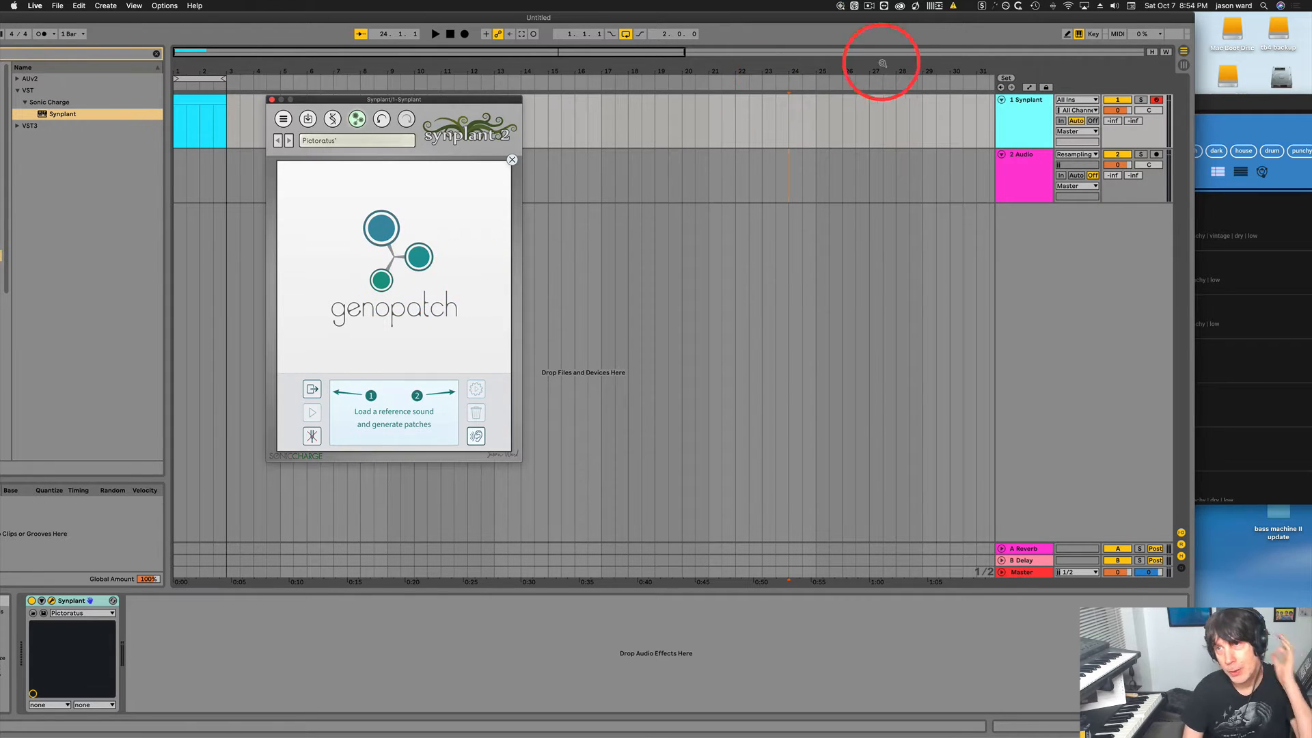
click(1235, 117)
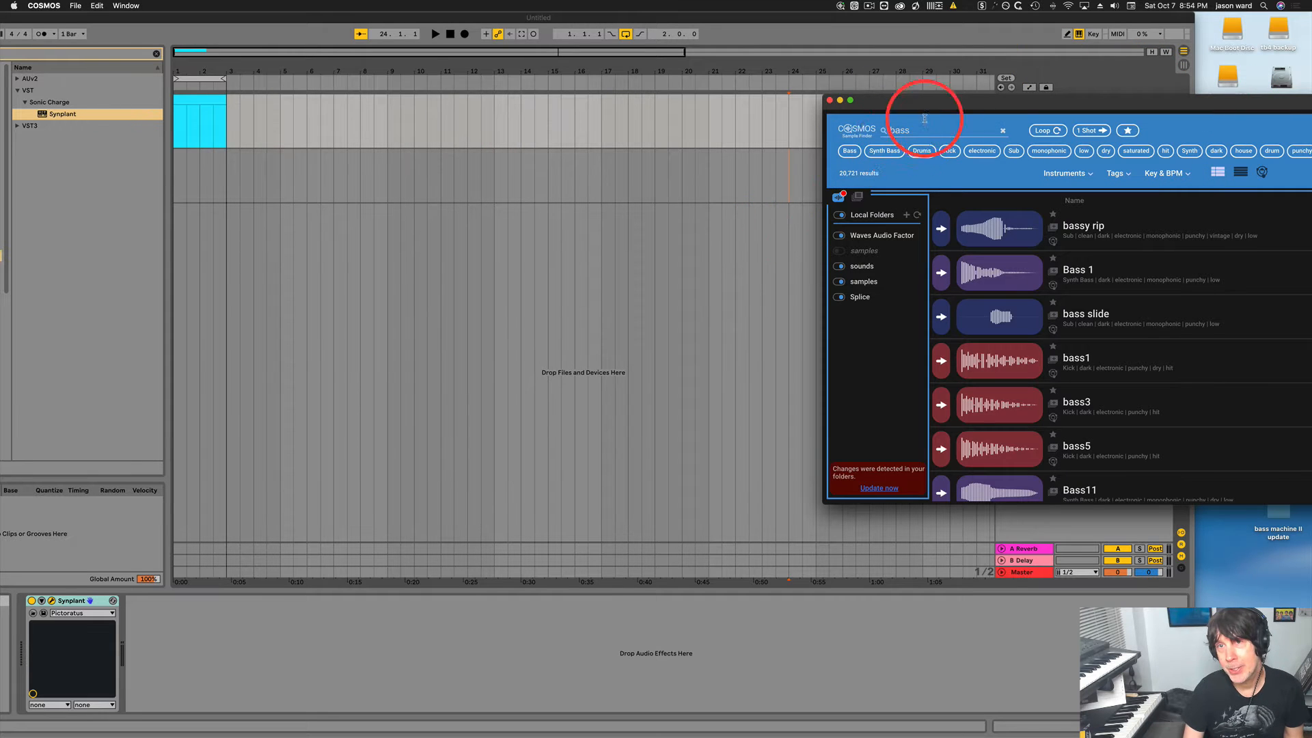
drag(911, 104, 914, 92)
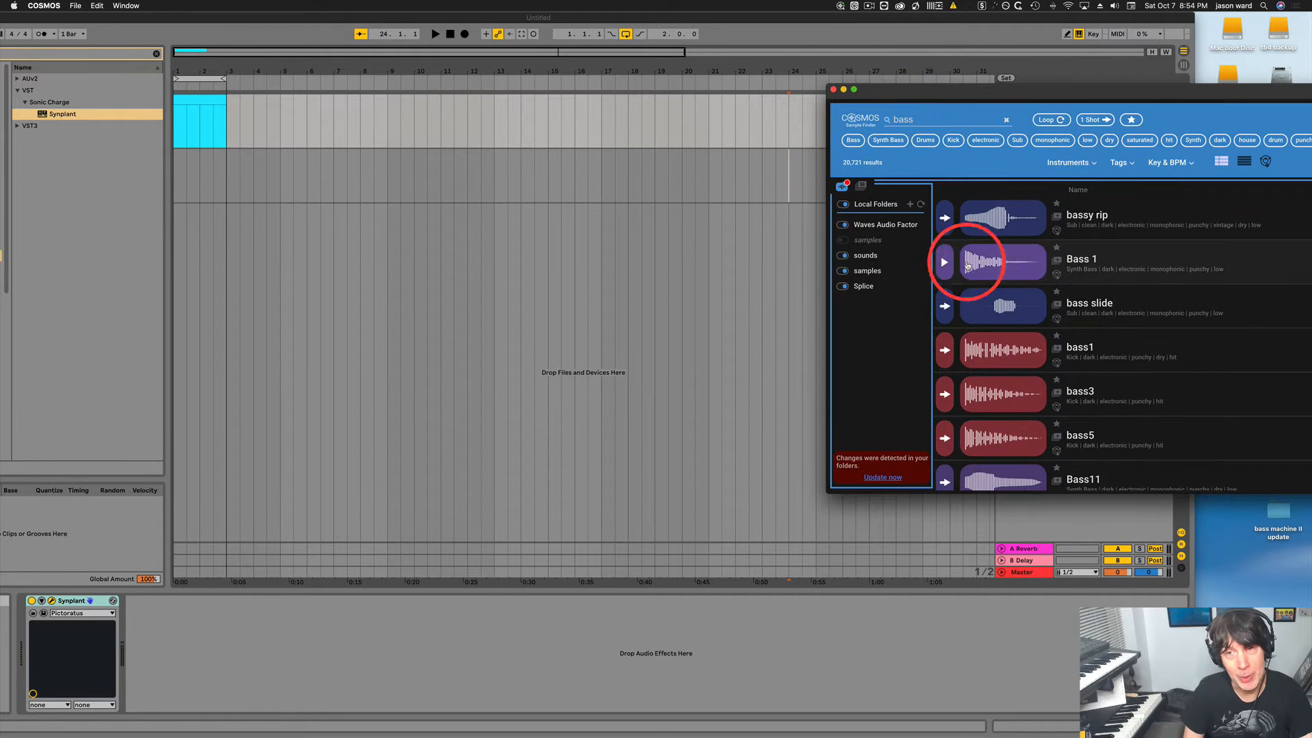
click(1007, 217)
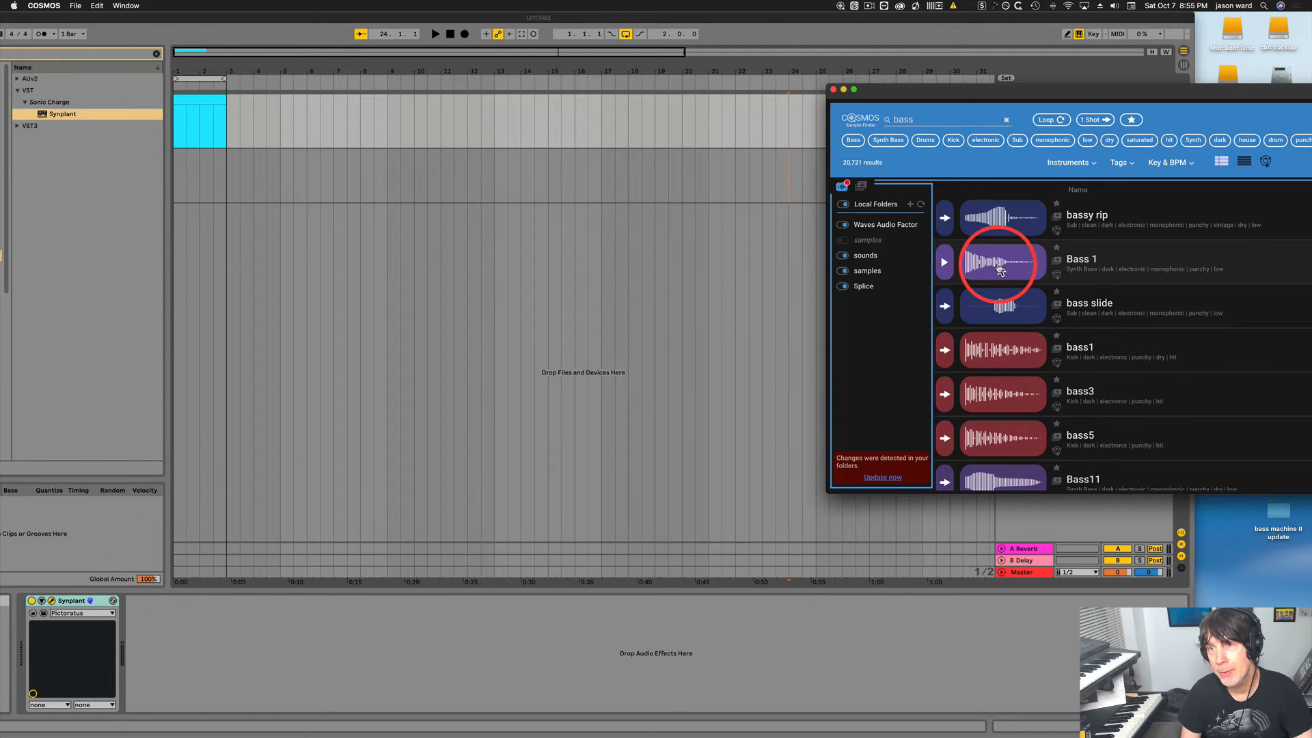
drag(996, 264, 756, 170)
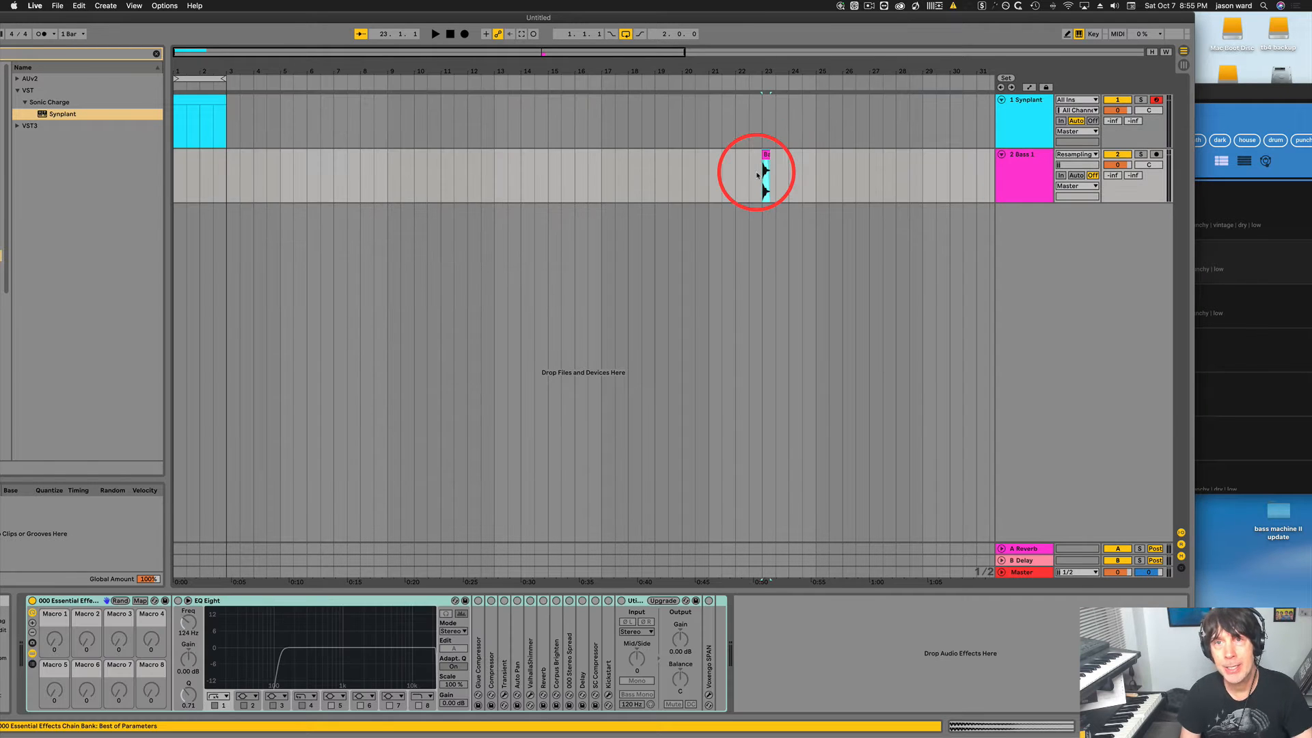
Load the Bass 1 clip from the audio track into Genopatch as the reference sound and play it back.
click(1015, 102)
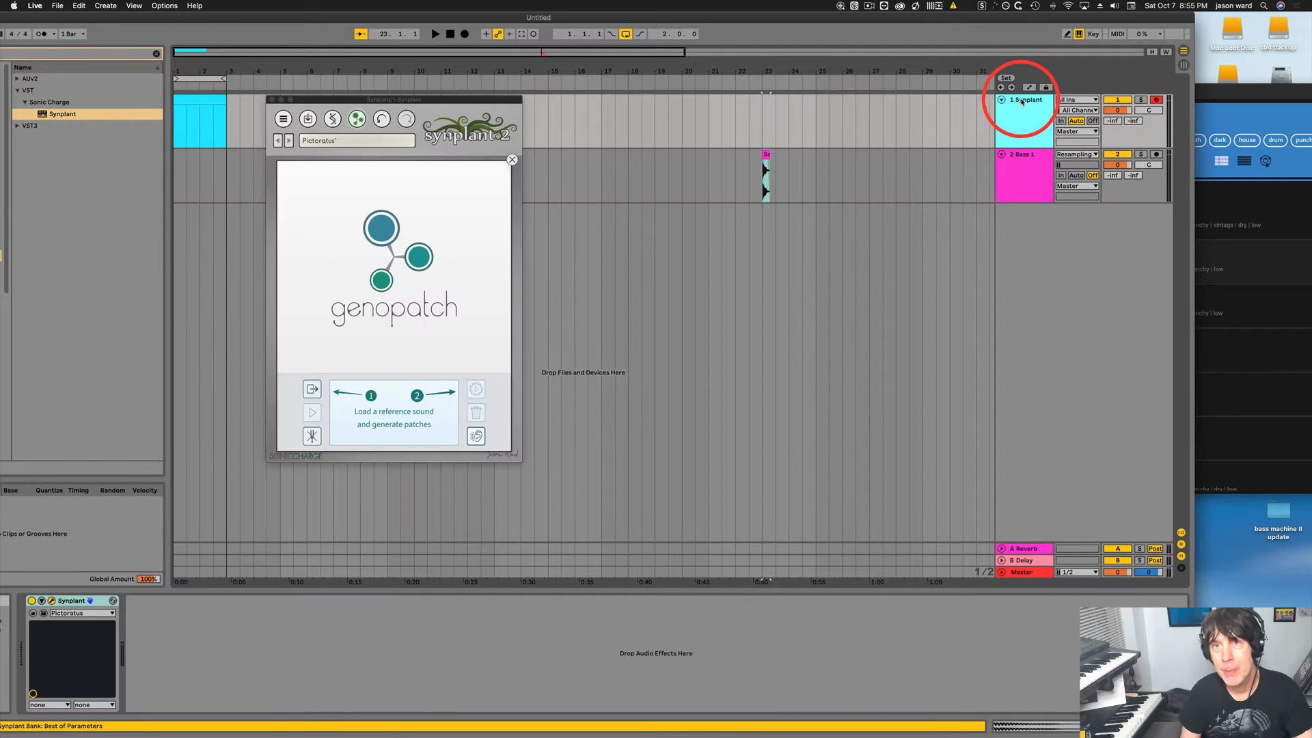
drag(769, 153, 396, 258)
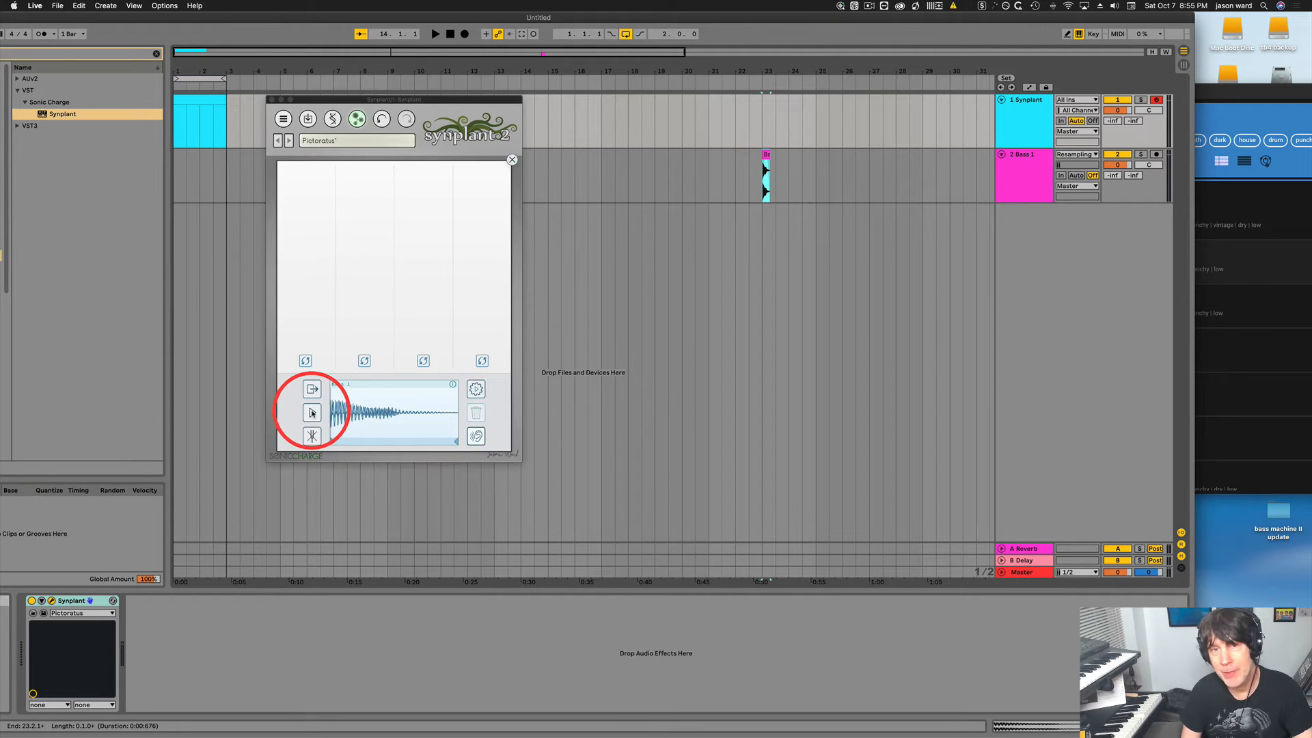
click(312, 412)
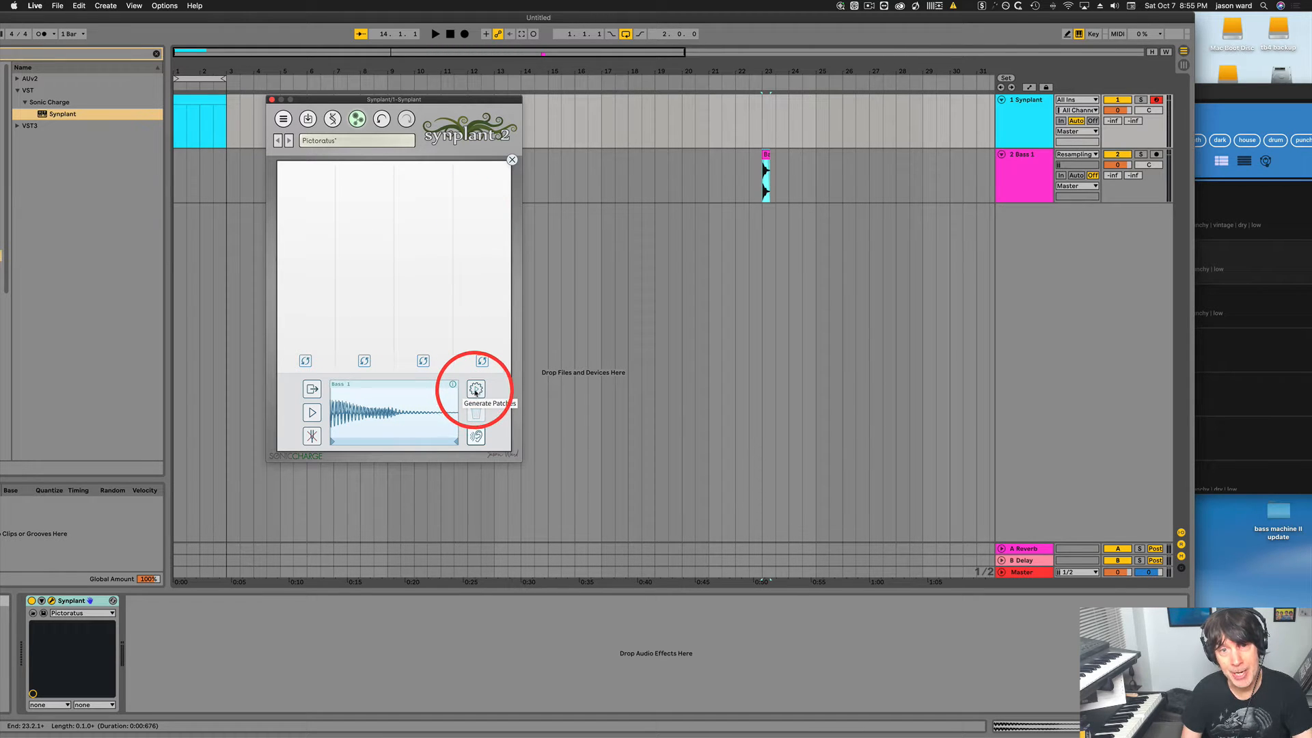
Generate patches from the Bass 1 reference, compare candidates with the original, and keep one from the third strand.
click(475, 391)
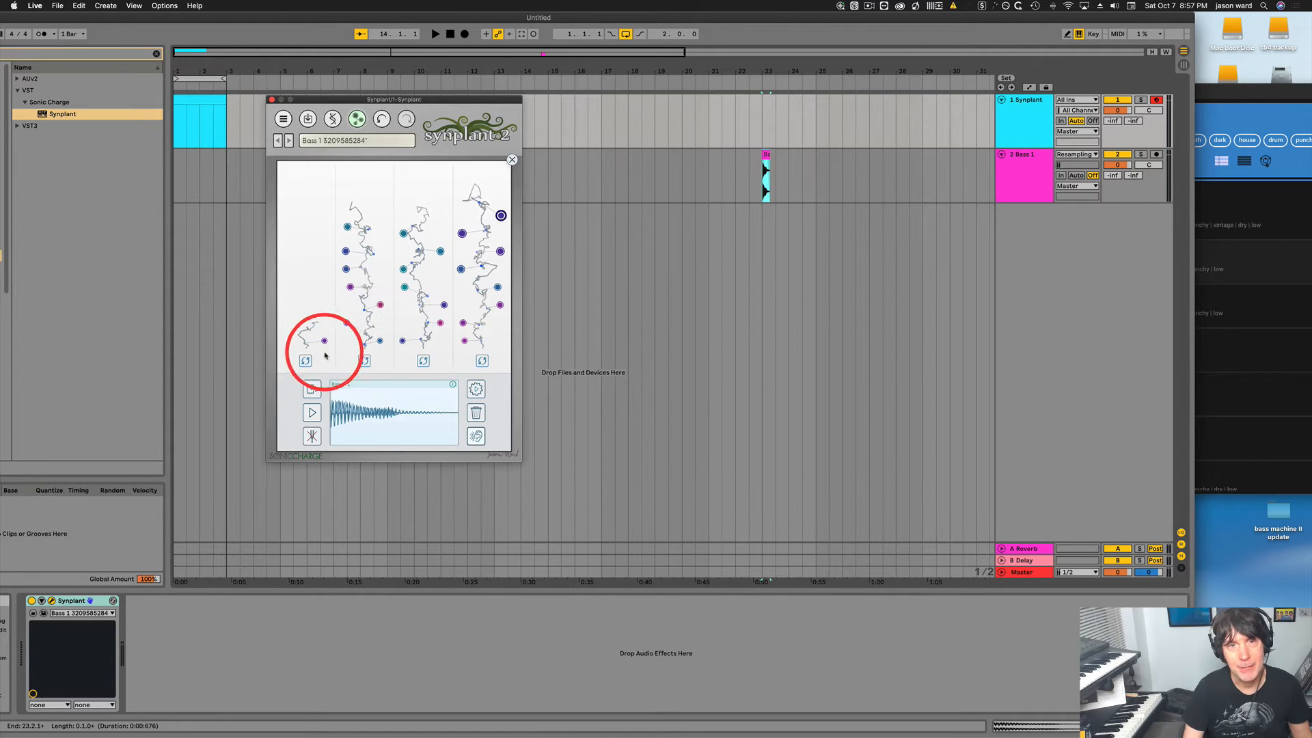
click(311, 413)
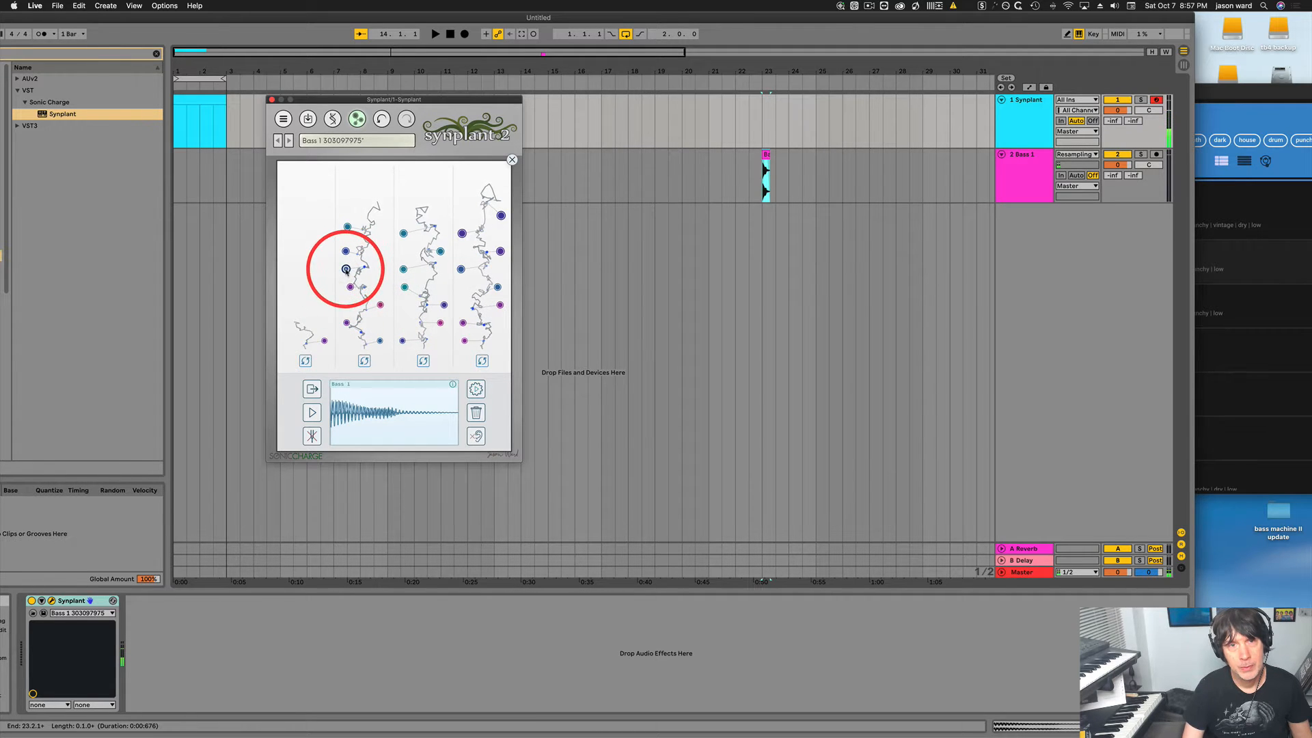
click(311, 413)
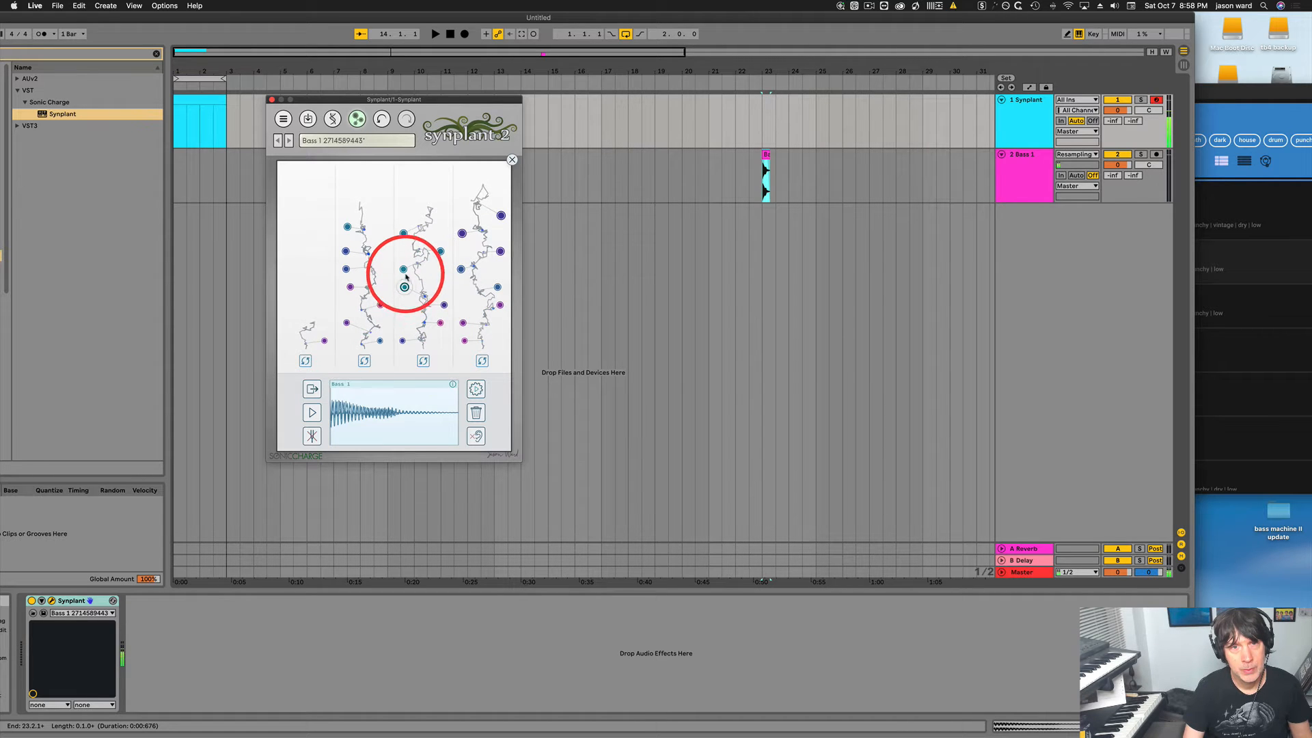
click(404, 270)
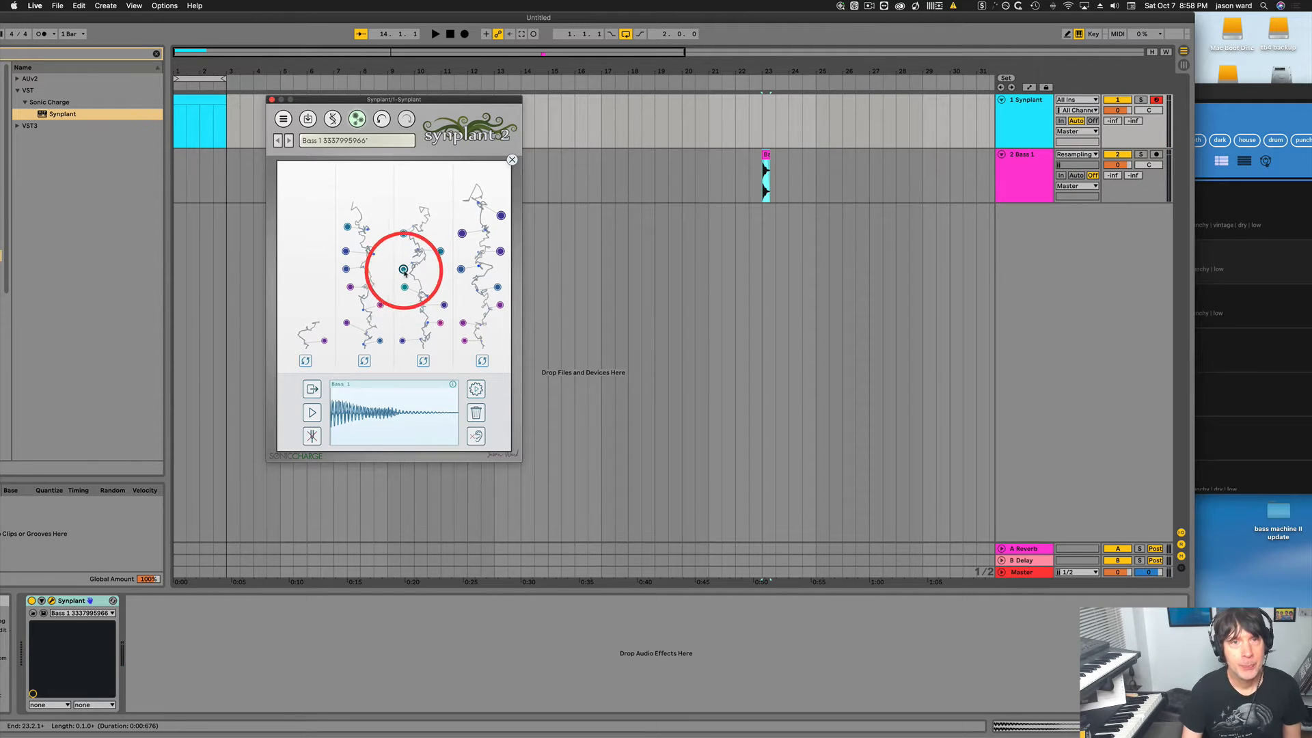
click(512, 160)
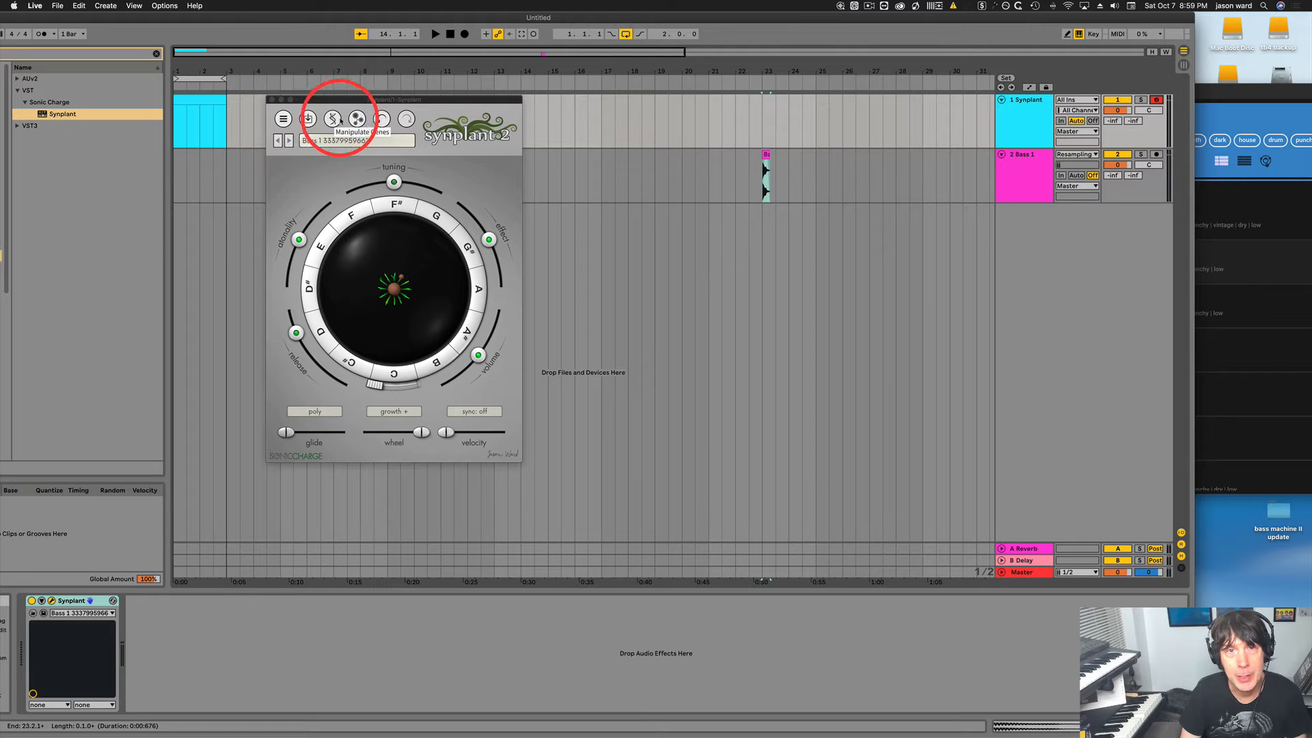
Reopen Genopatch and load the lowest patch of the second strand into the main plant view.
click(356, 118)
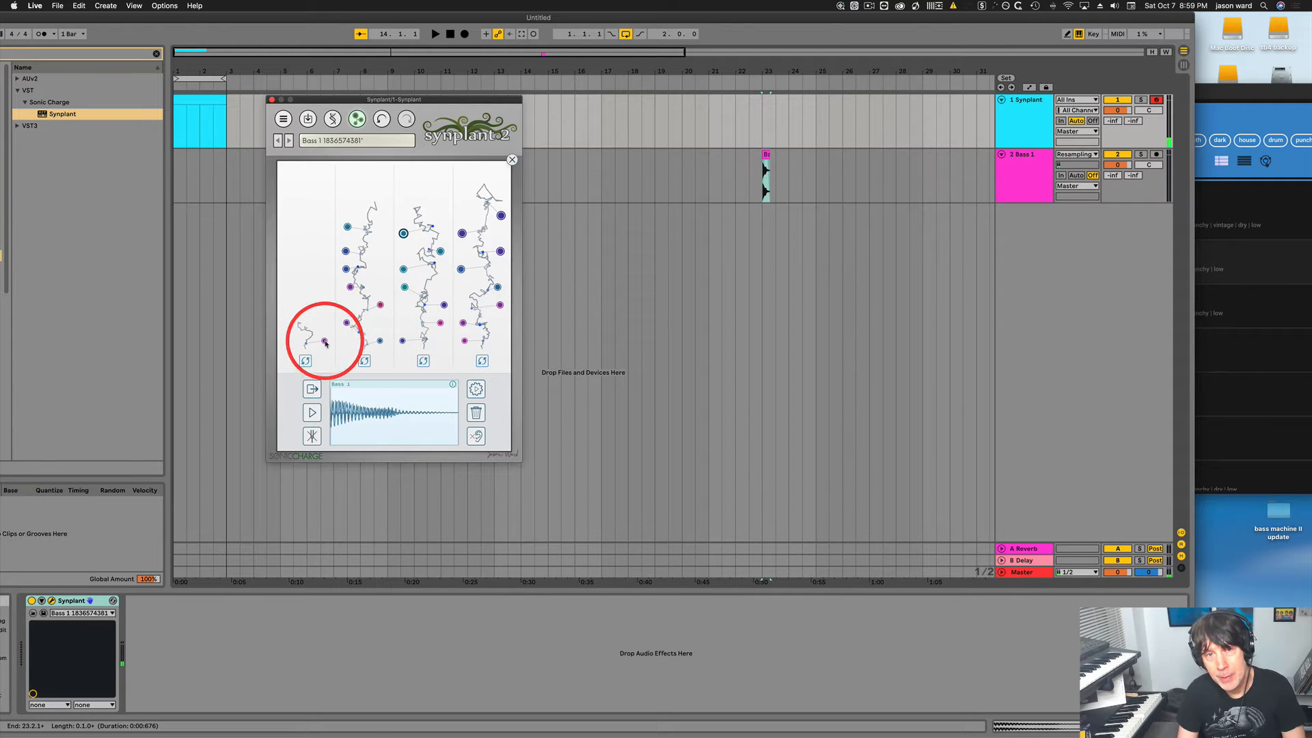
click(380, 341)
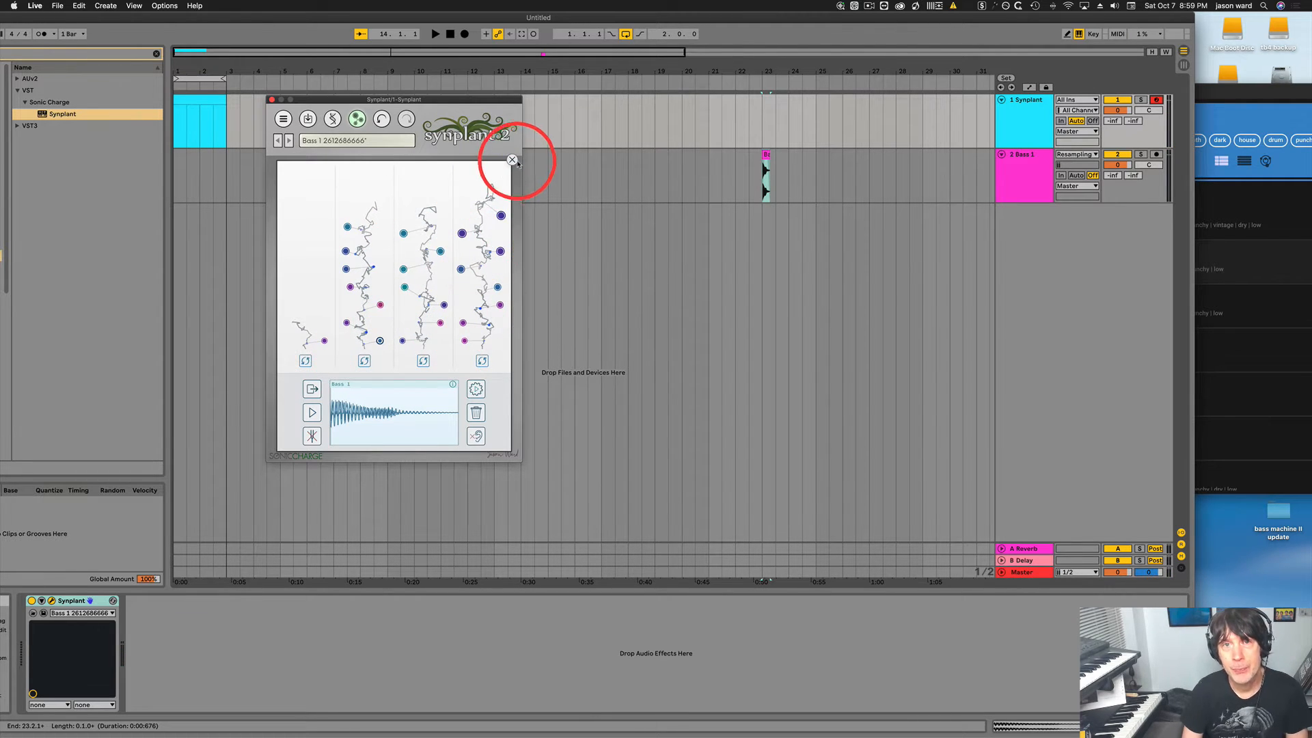
click(511, 160)
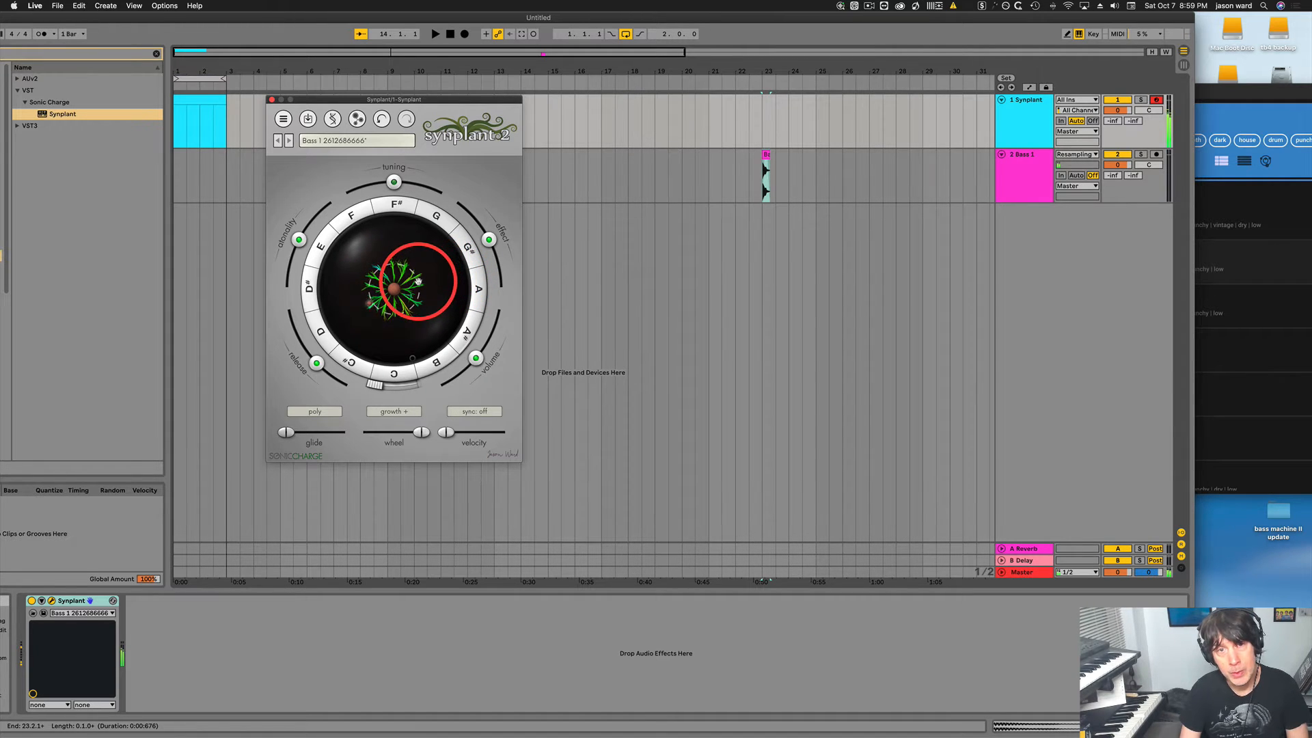
Return to Genopatch and reload the previously chosen third-strand patch into the main plant view.
click(357, 118)
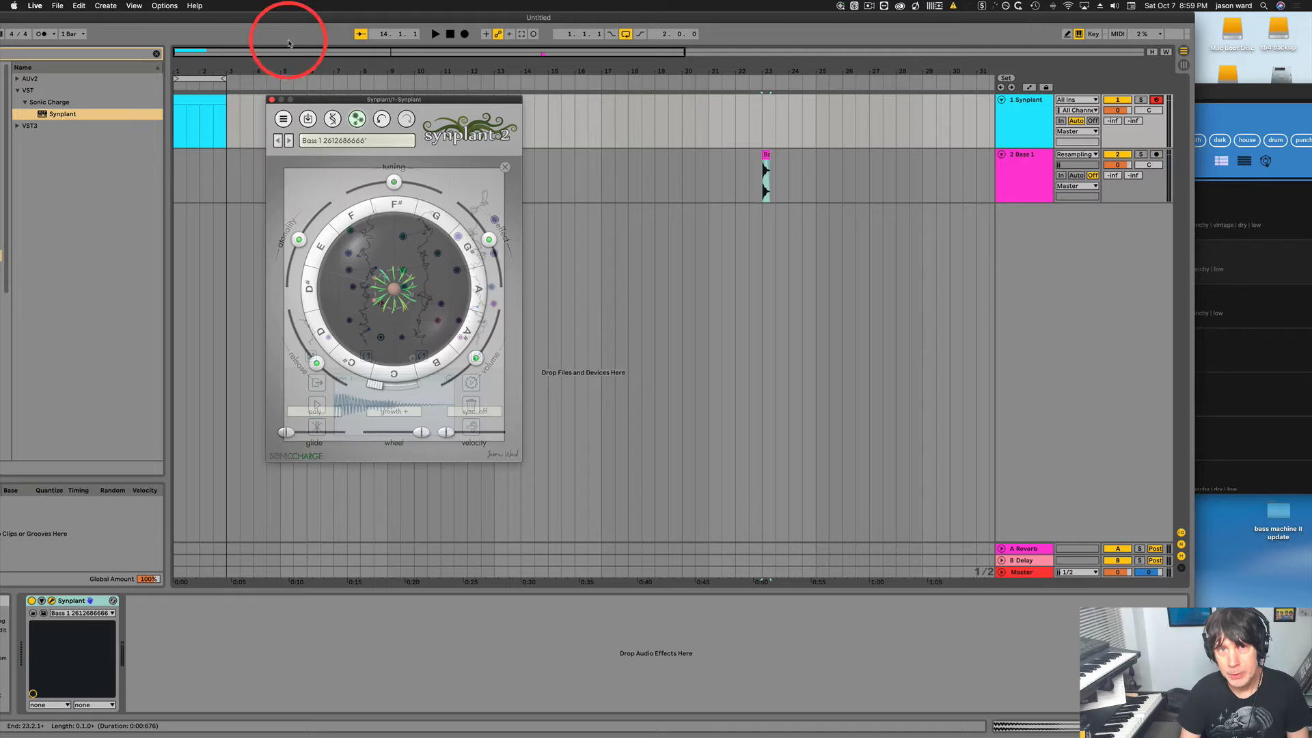
click(512, 160)
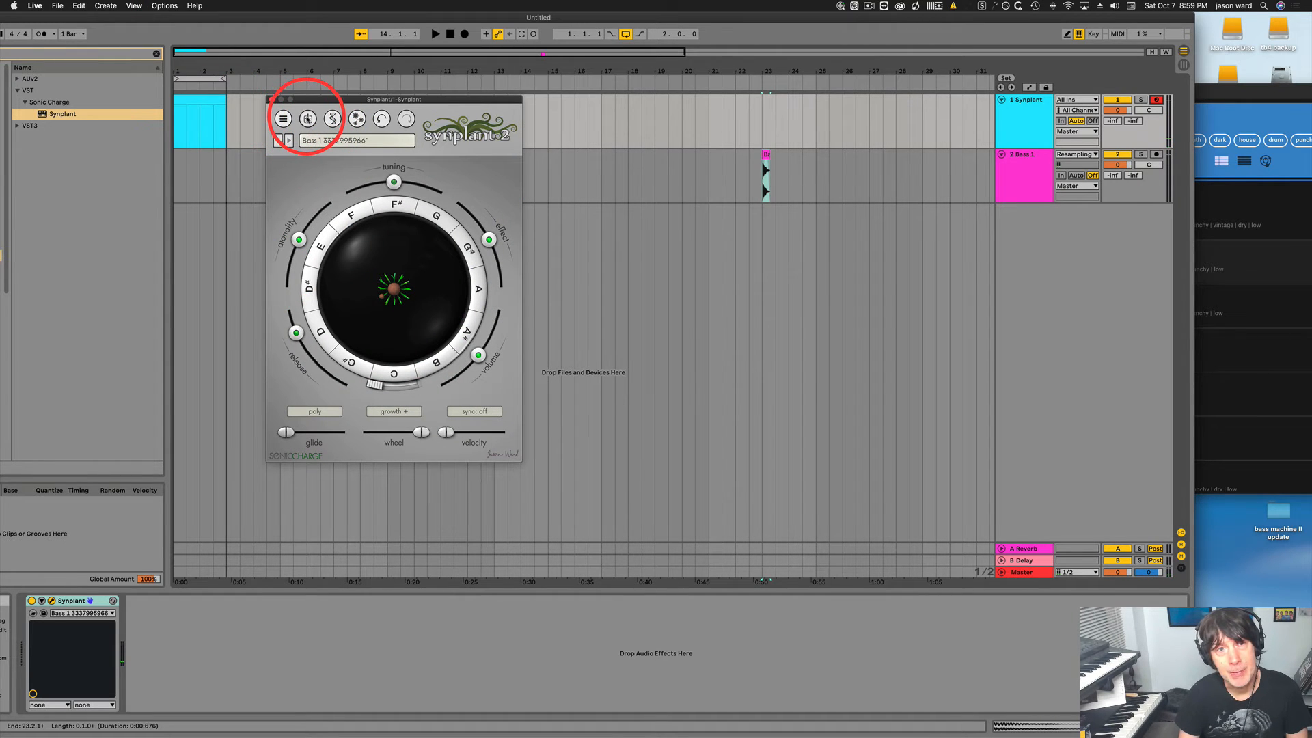
Save the current patch as "Plucky bass 1" in the Synplant User Patches folder and reopen Genopatch.
click(308, 119)
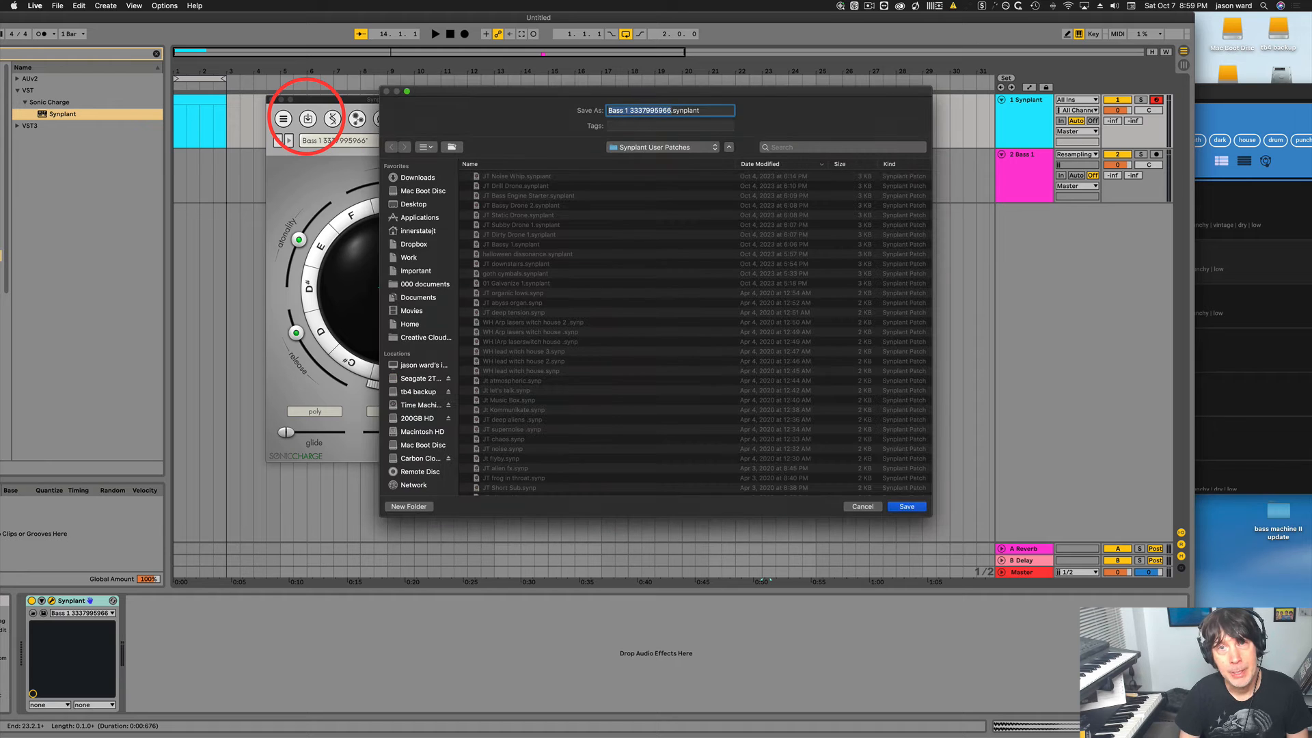
key(BackSpace)
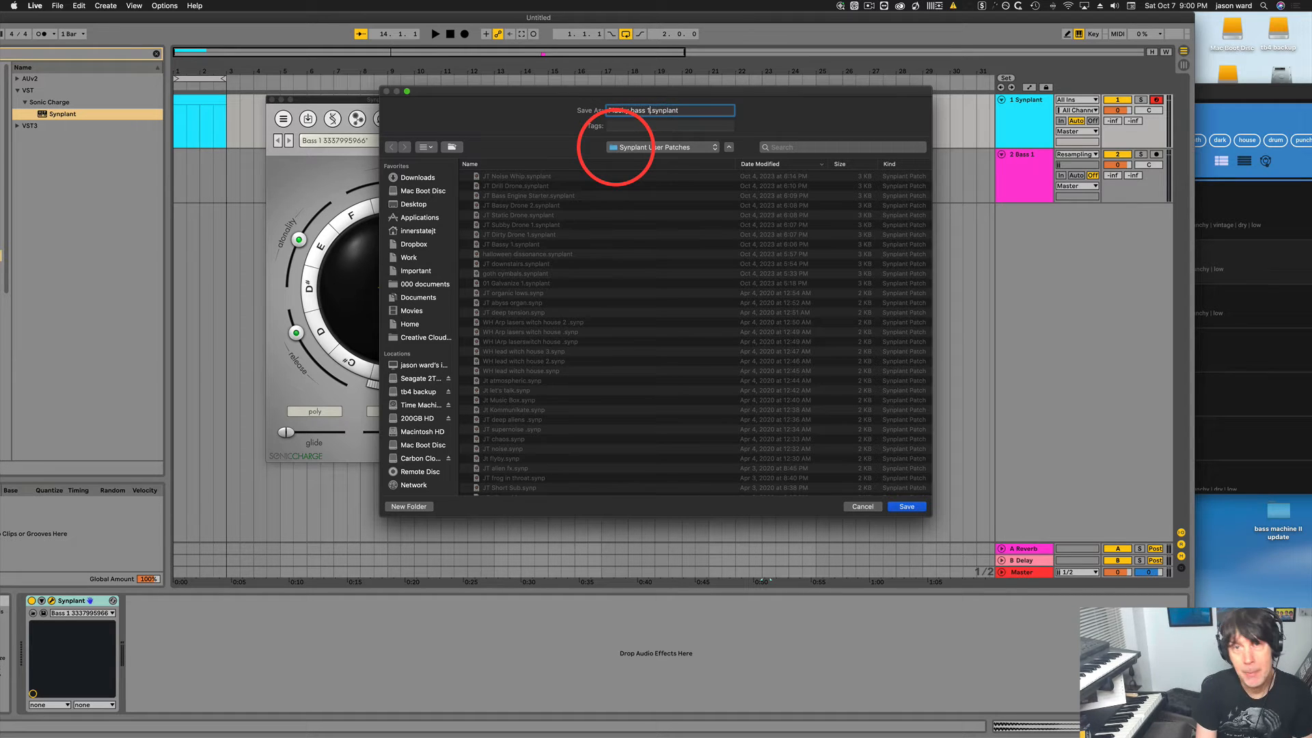
text(Plucky bass 1)
key(Return)
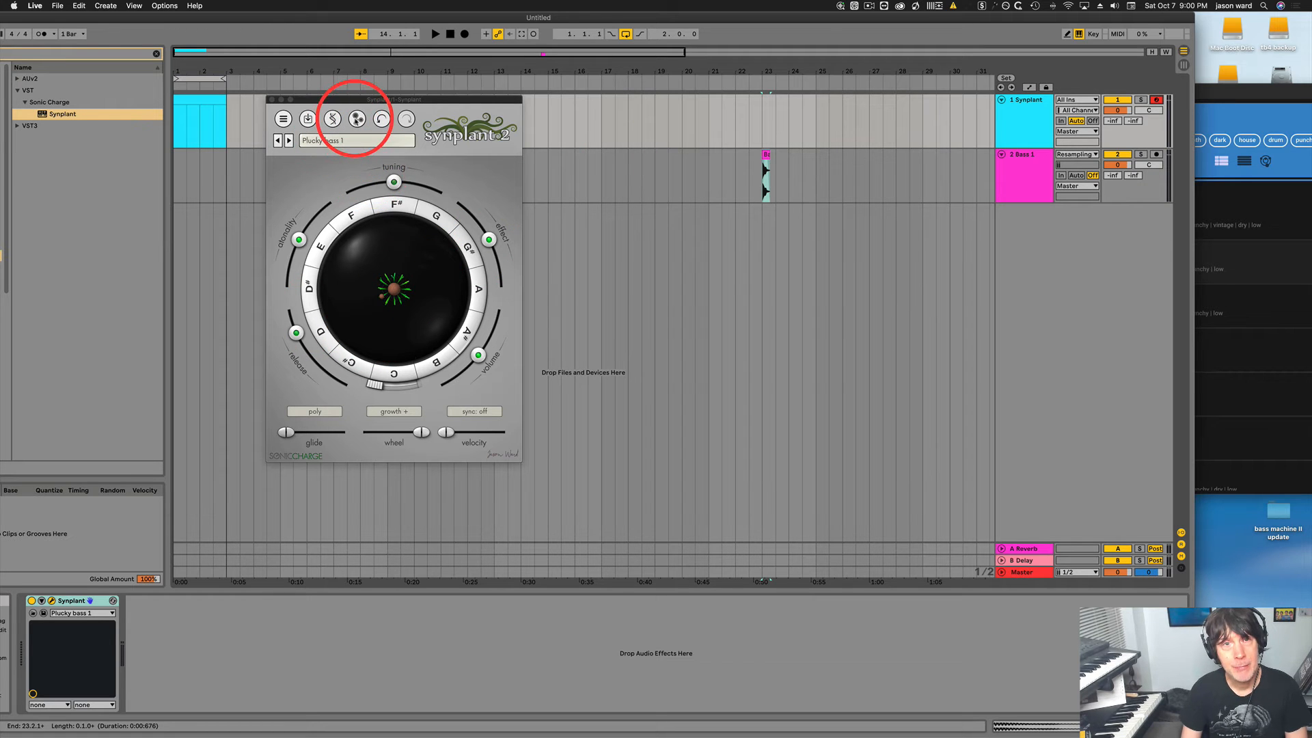
click(356, 119)
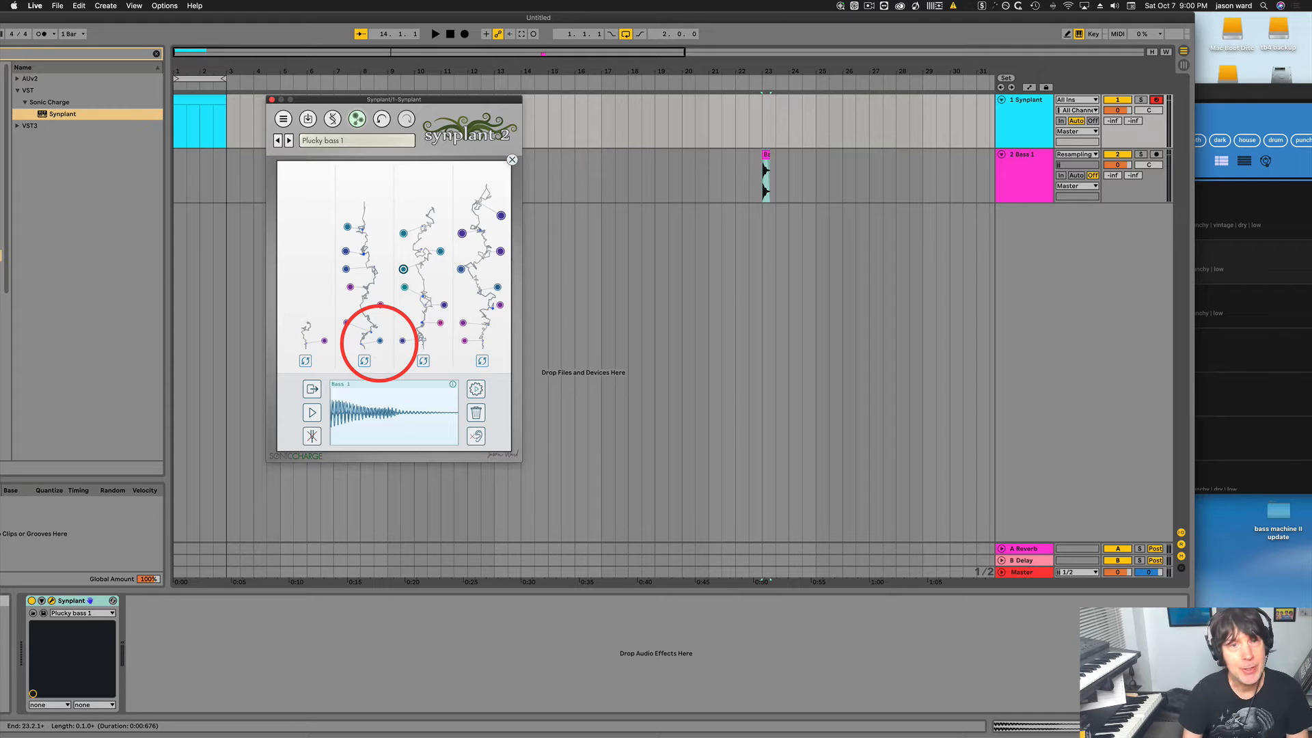
Switch to COSMOS and place the bass1 sample on the Bass 1 audio track at bar 17.
click(1234, 93)
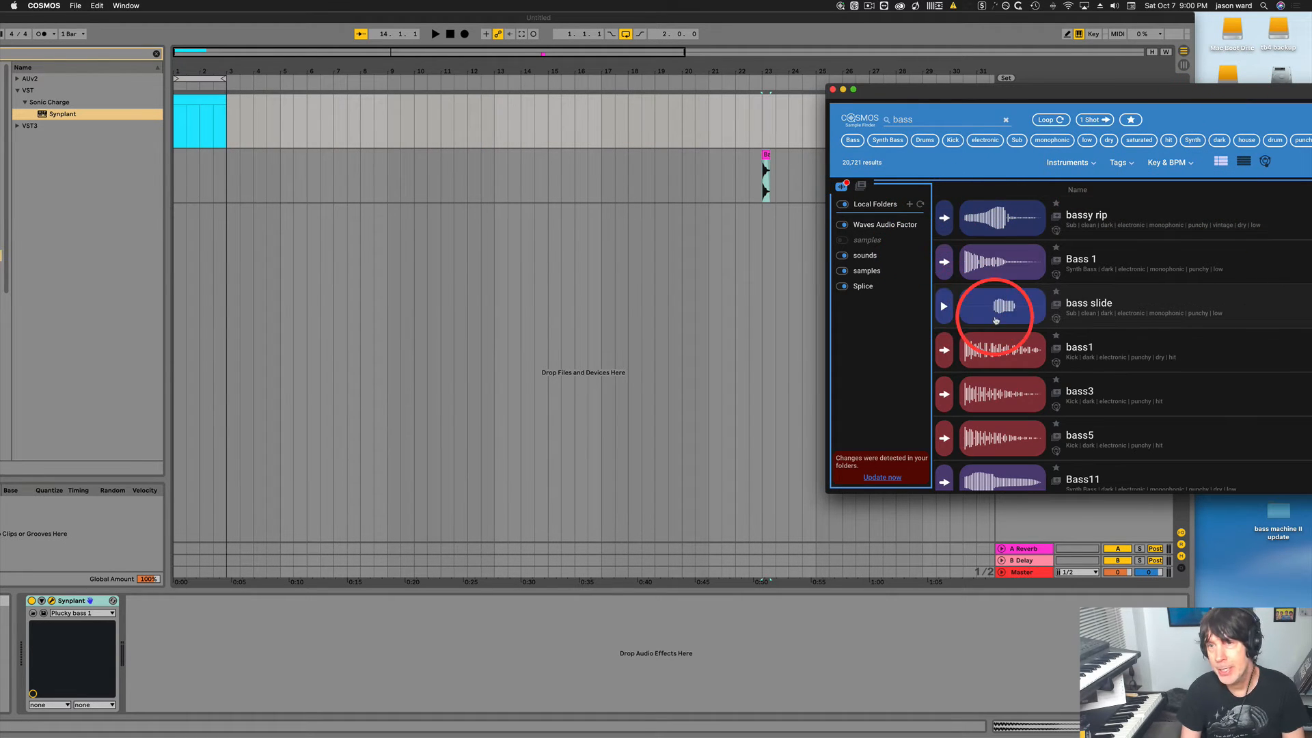
scroll(997, 321, down, 1)
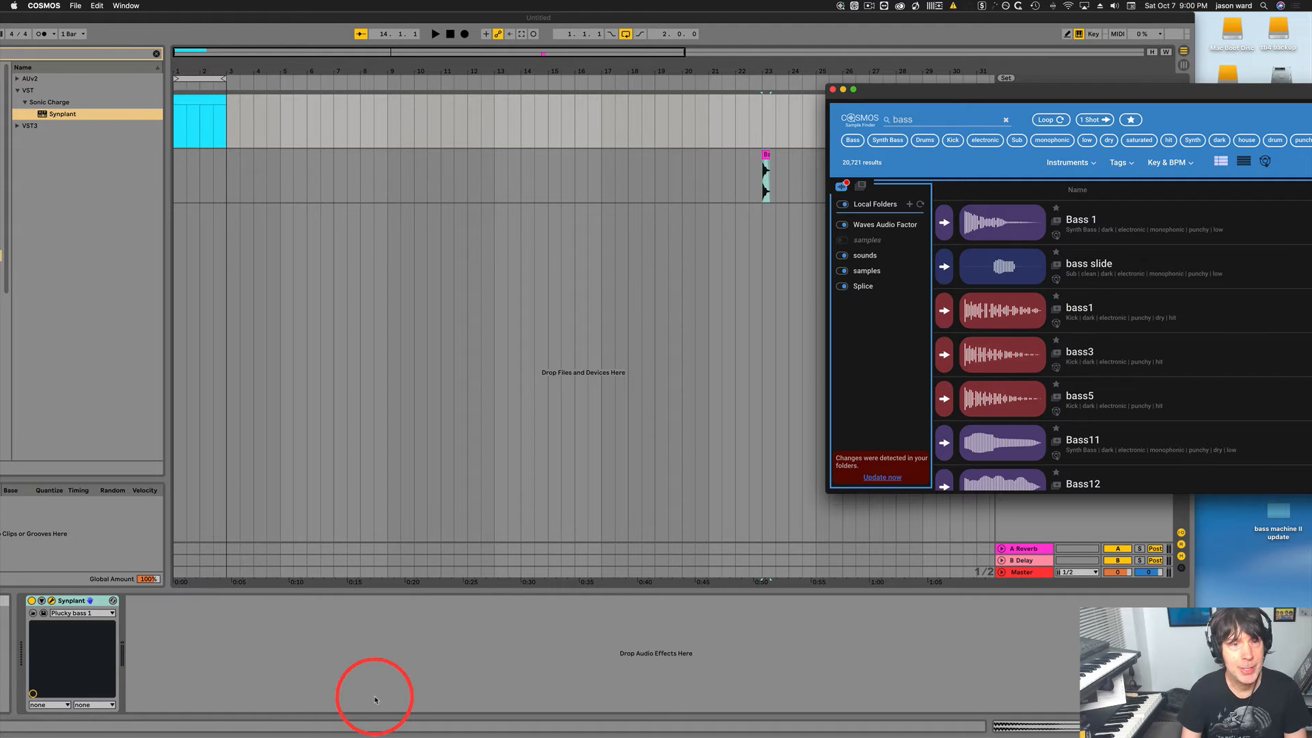
click(51, 600)
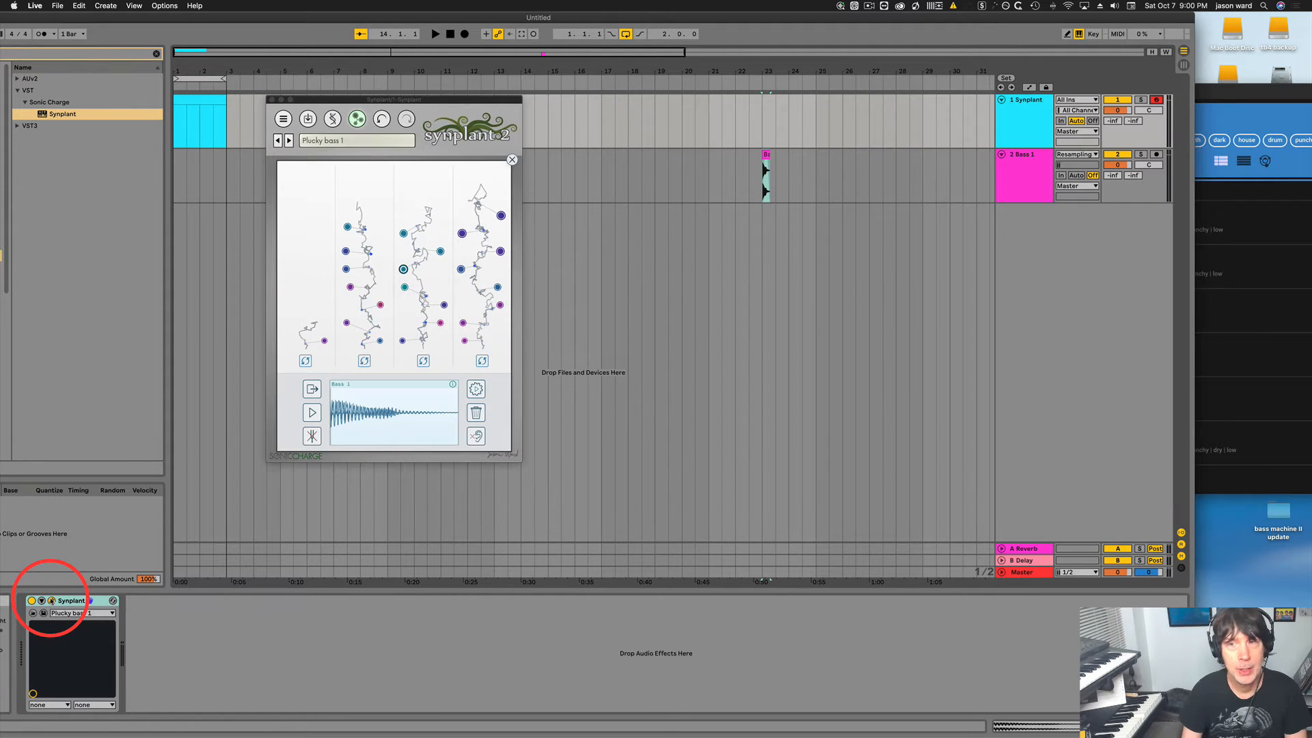
click(1250, 118)
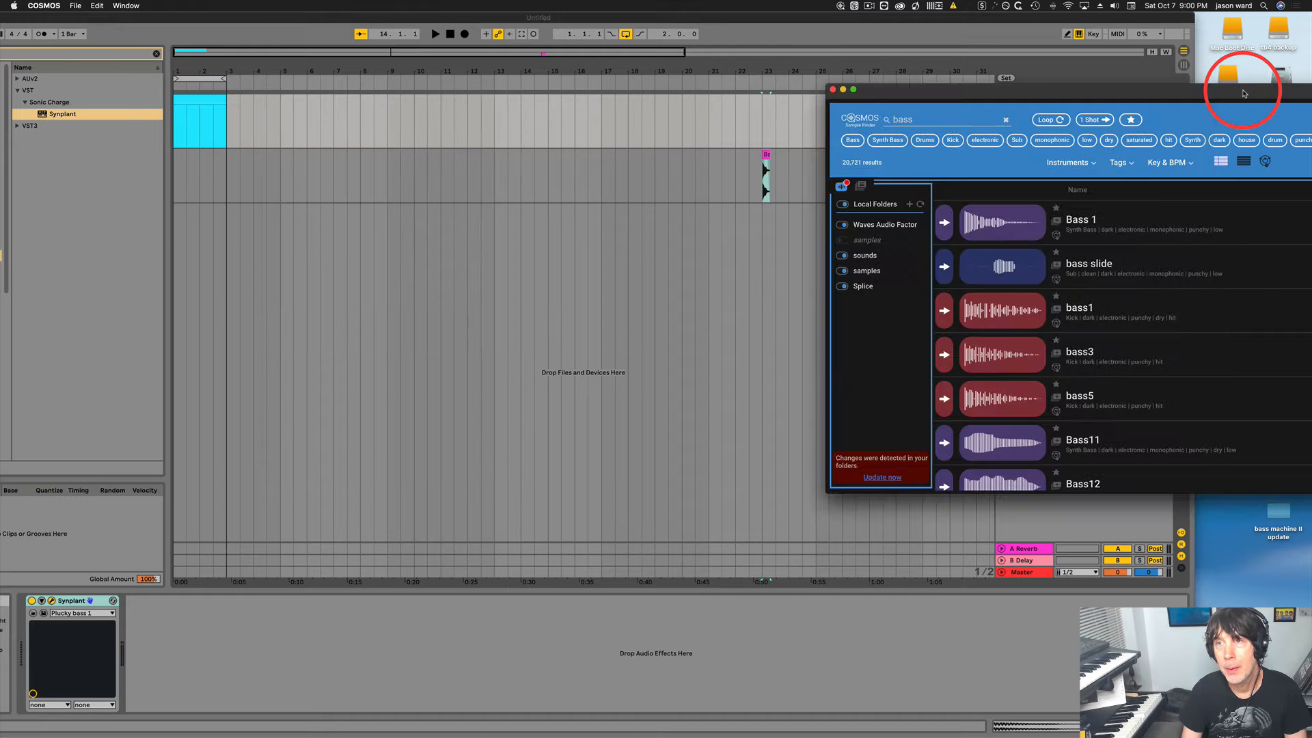
drag(916, 88, 959, 101)
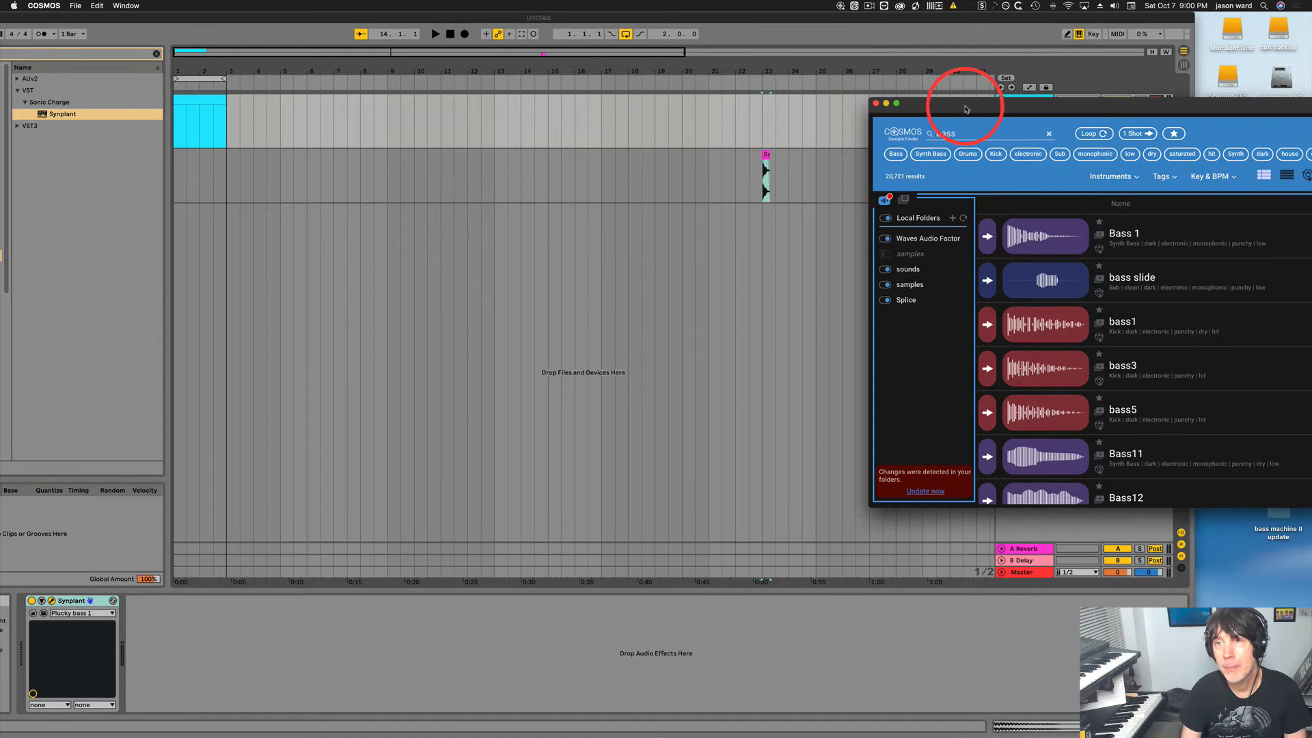
click(604, 182)
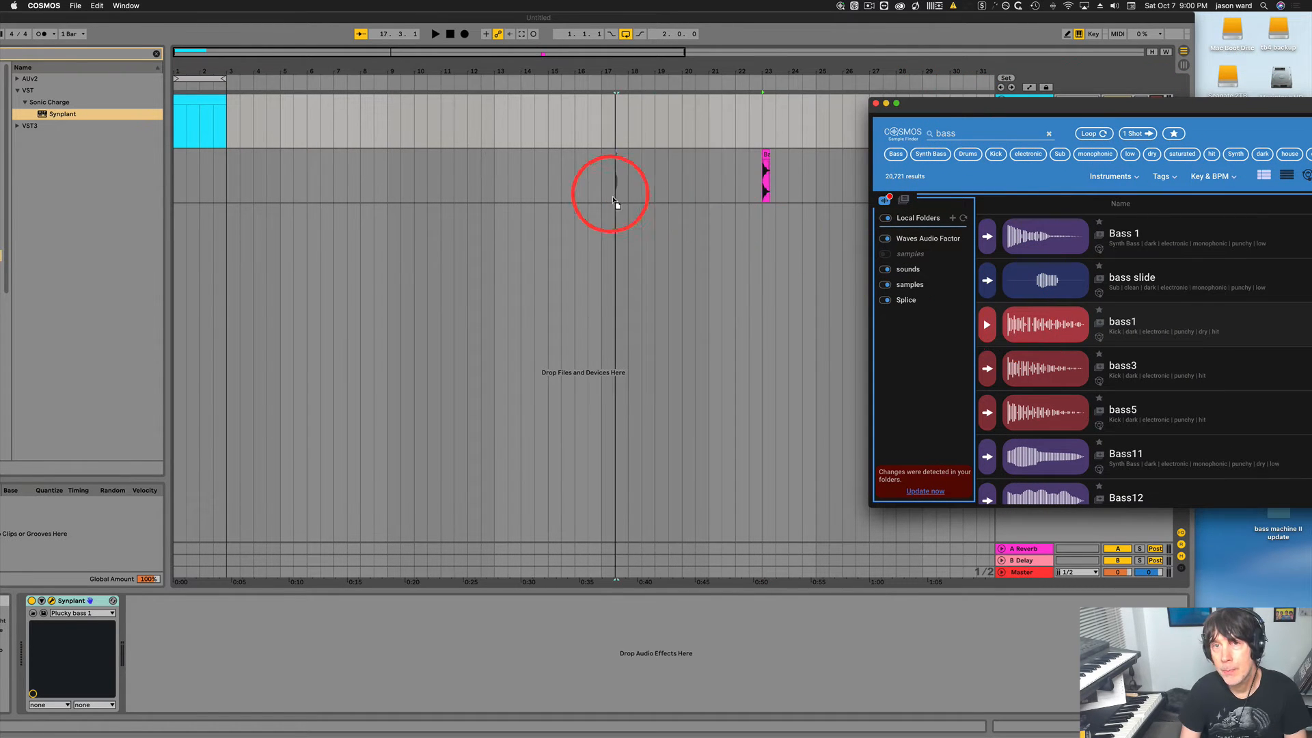
drag(604, 182, 602, 182)
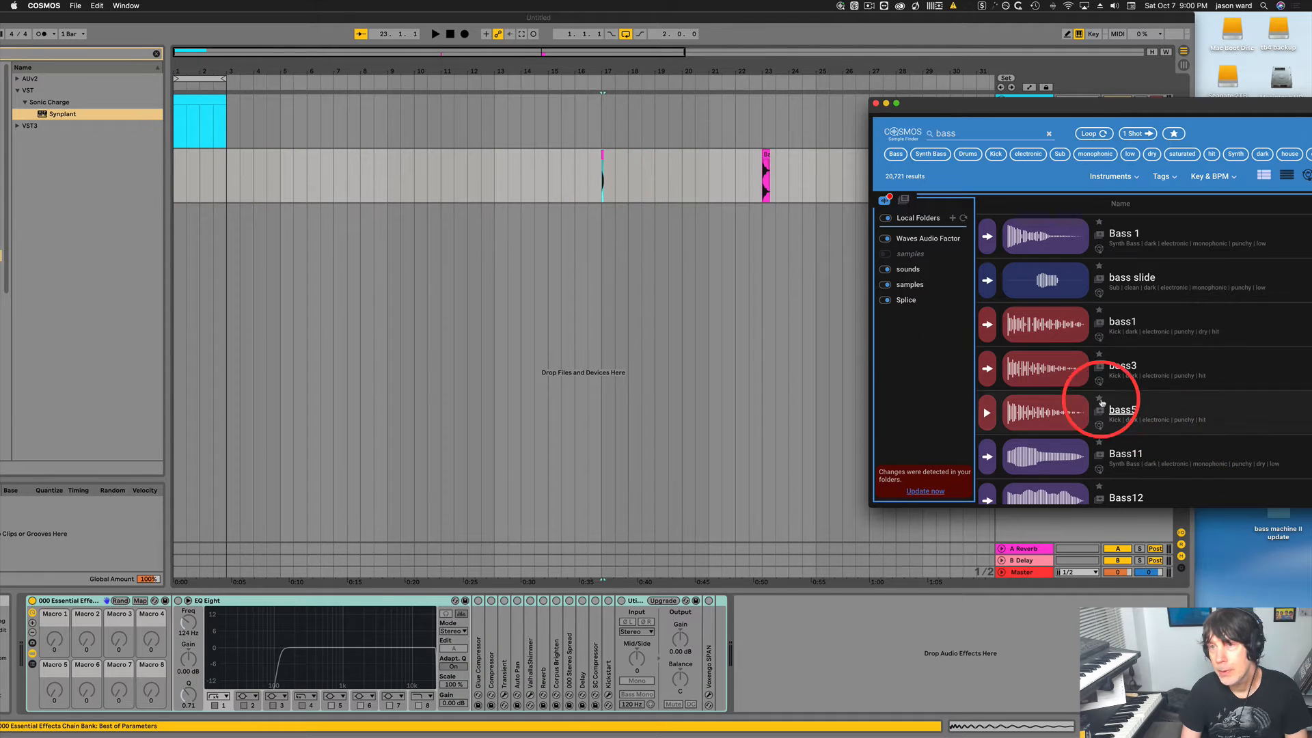
Audition the bass samples from Bass11 onward in COSMOS and place Bass15 on the audio track at bar 19.
scroll(1064, 392, down, 1)
scroll(1064, 394, down, 1)
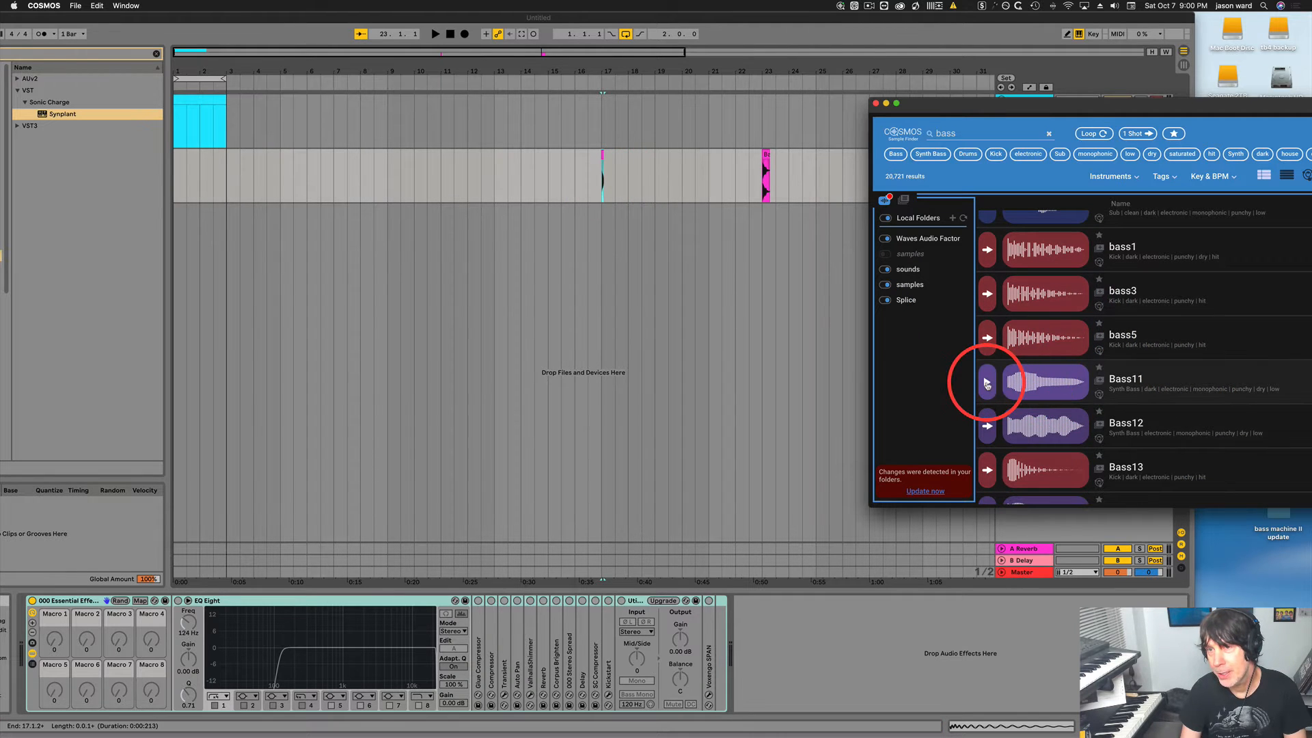
click(987, 384)
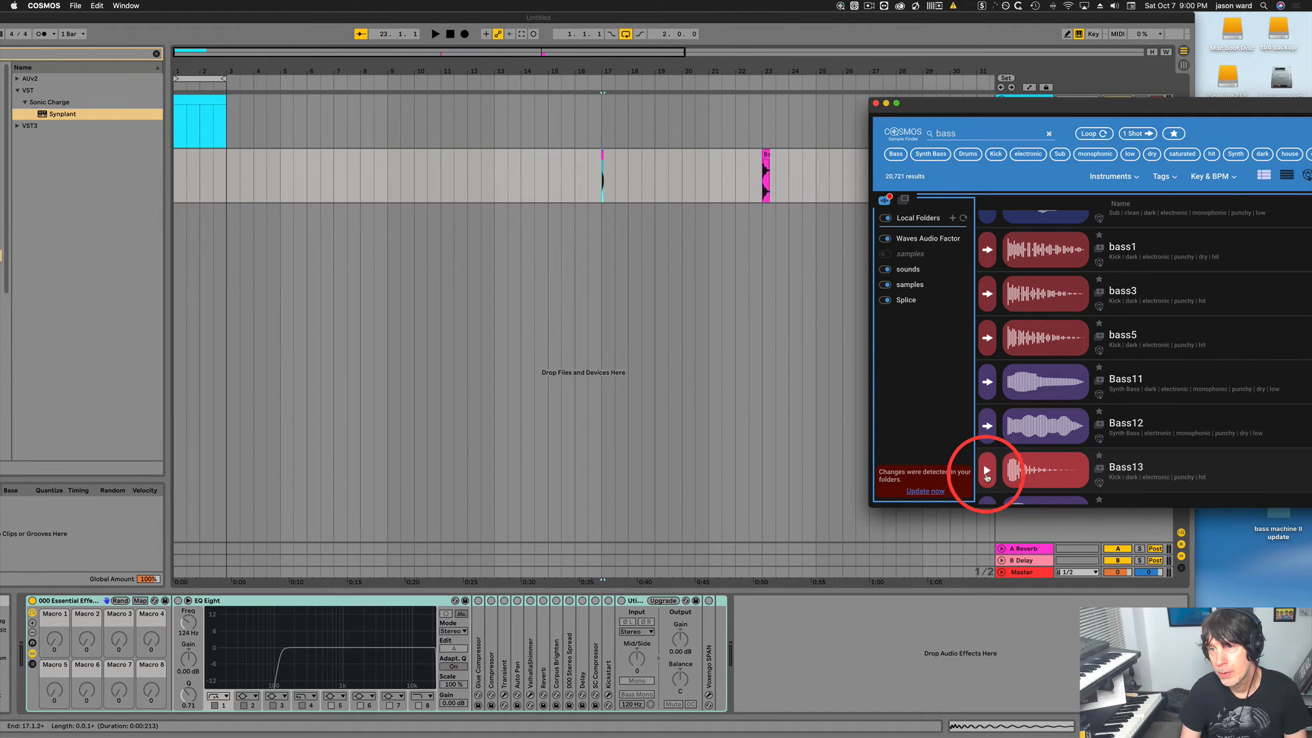
scroll(987, 465, down, 2)
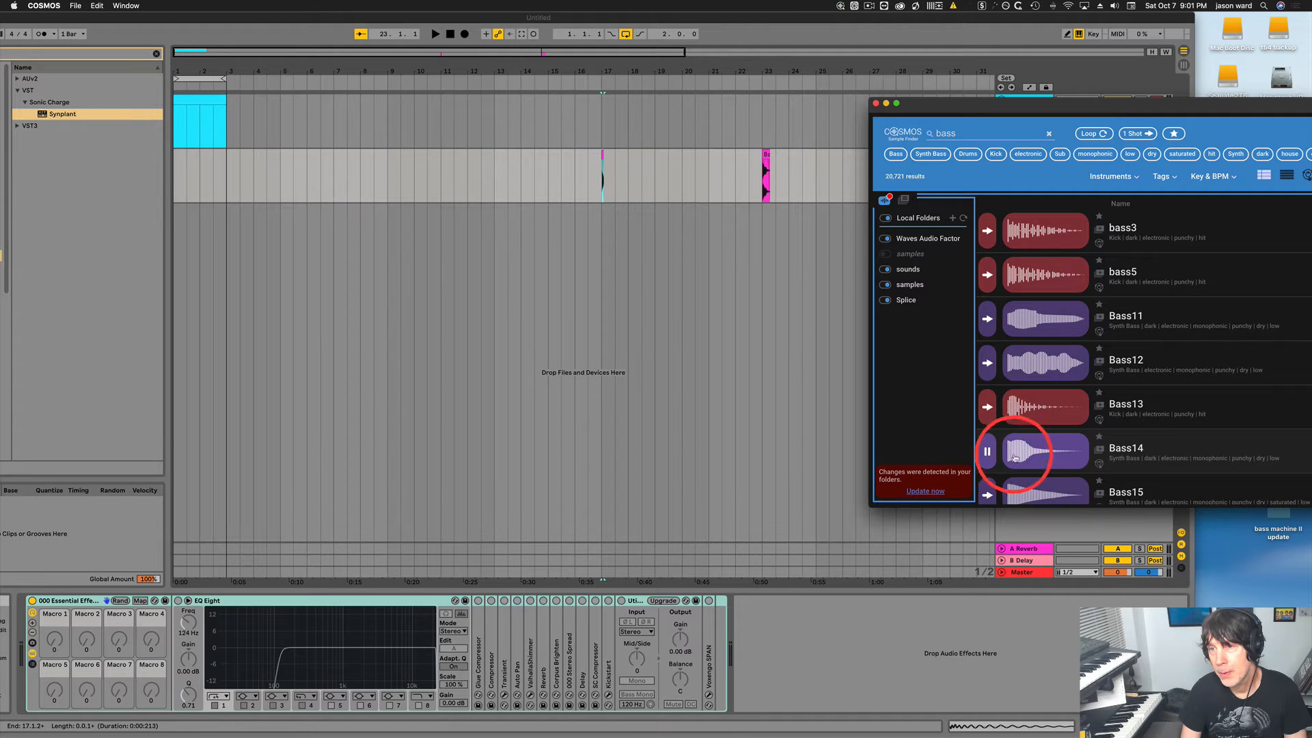
scroll(997, 455, down, 1)
click(987, 457)
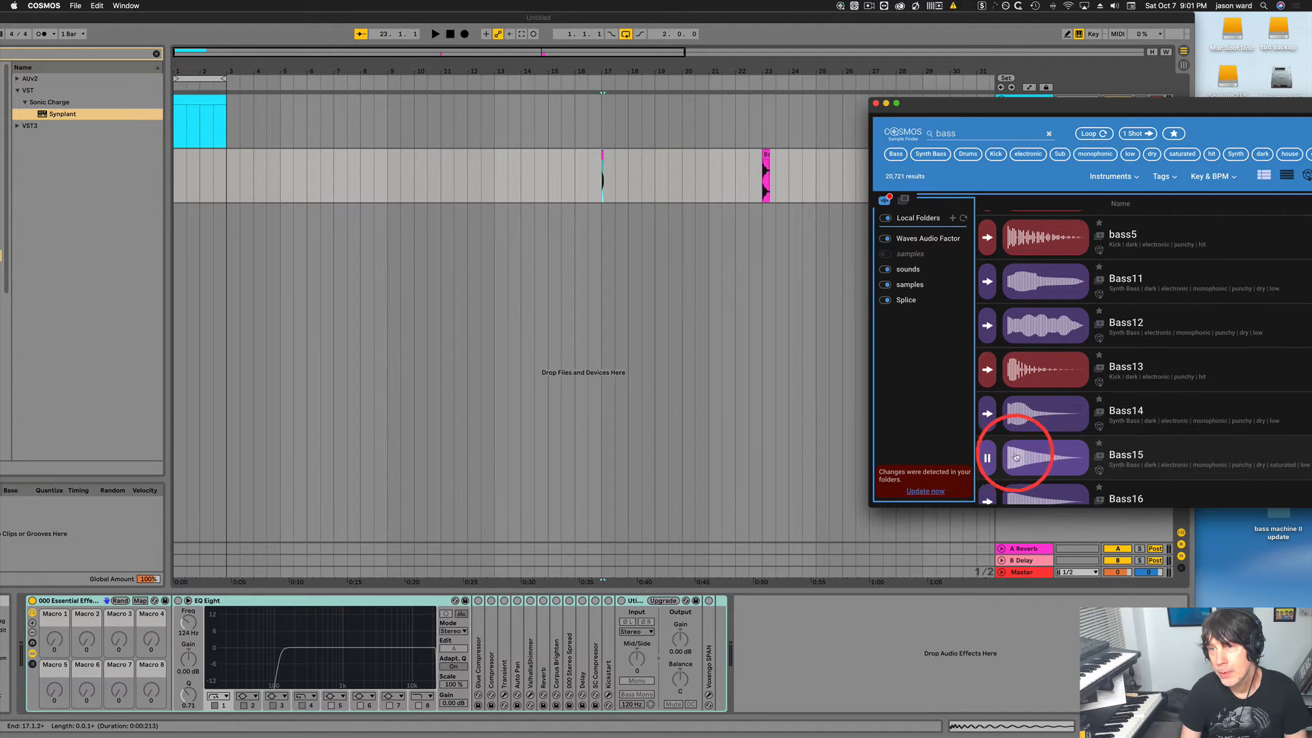
drag(1021, 458, 653, 169)
Preview Bass16 and Bass17 and place Bass17 on the audio track at bar 25.
scroll(1036, 443, down, 2)
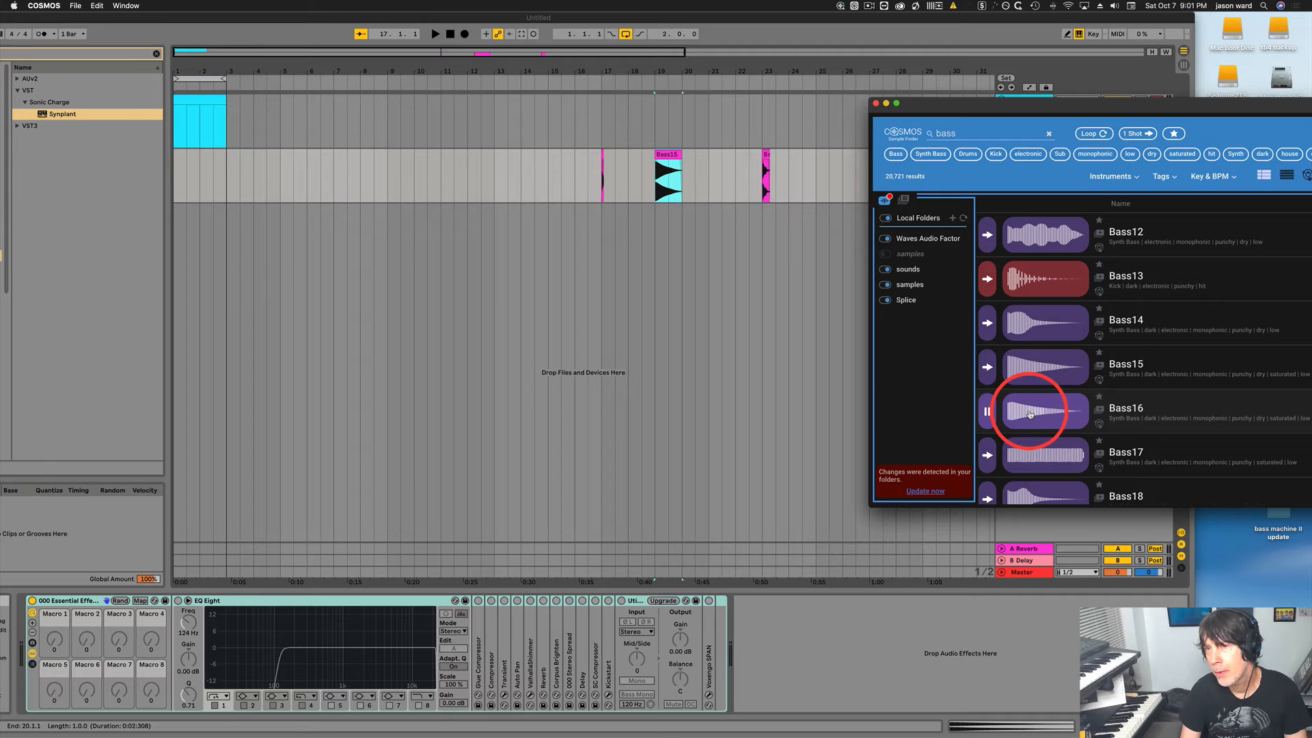
click(987, 455)
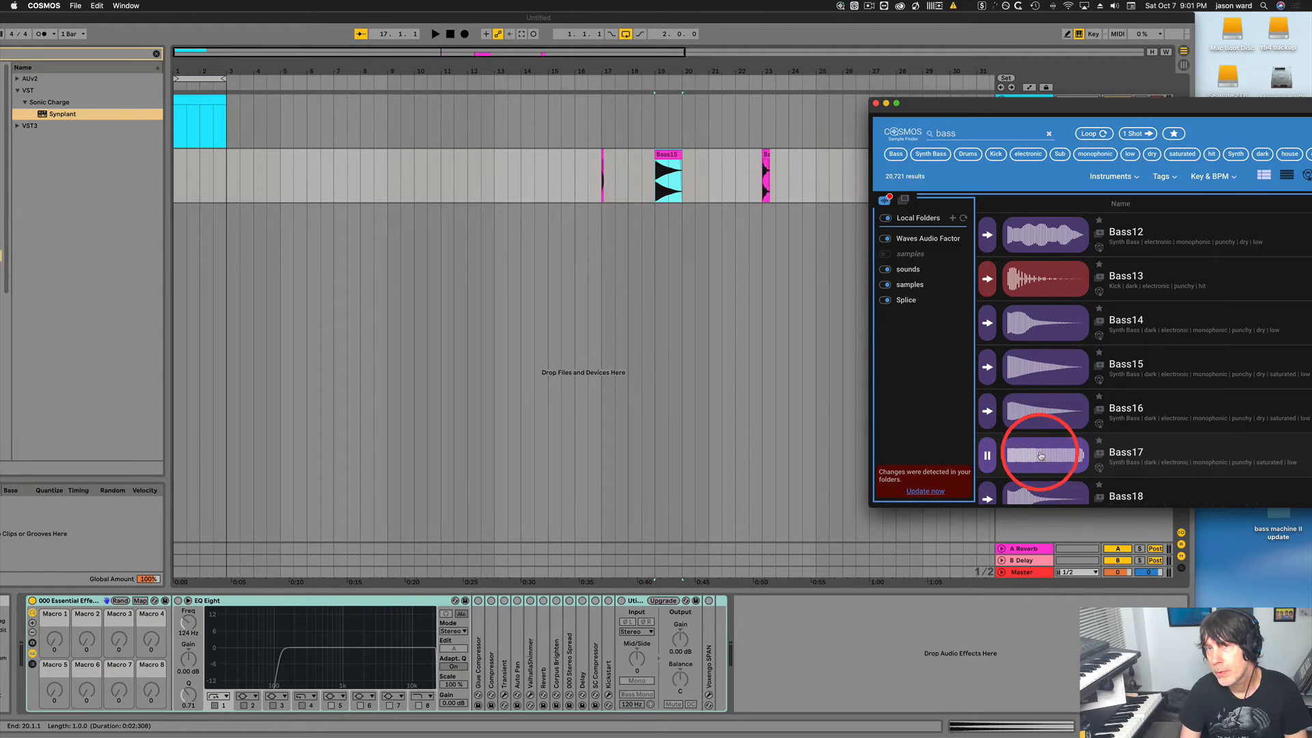
drag(1041, 456, 815, 157)
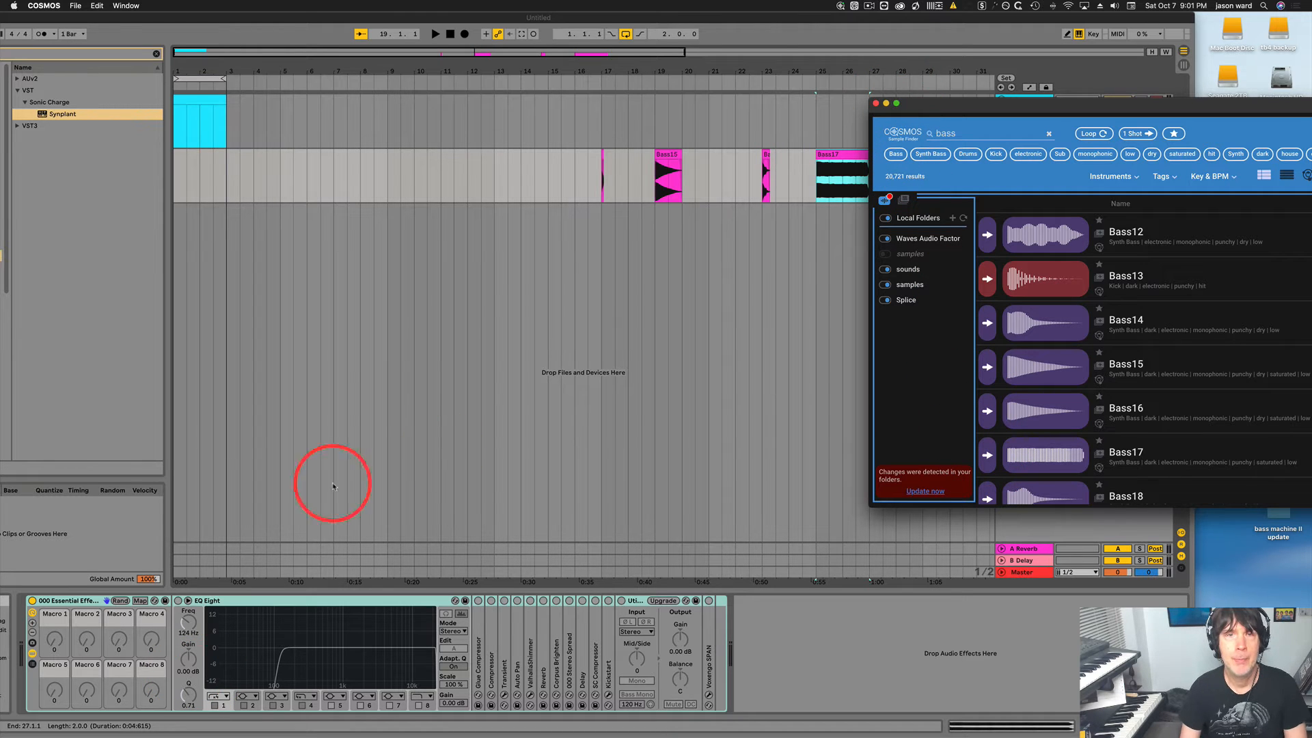
Return to Synplant, load the bass1 clip at bar 17 into Genopatch as the reference sound, and play it back.
click(606, 95)
click(1028, 101)
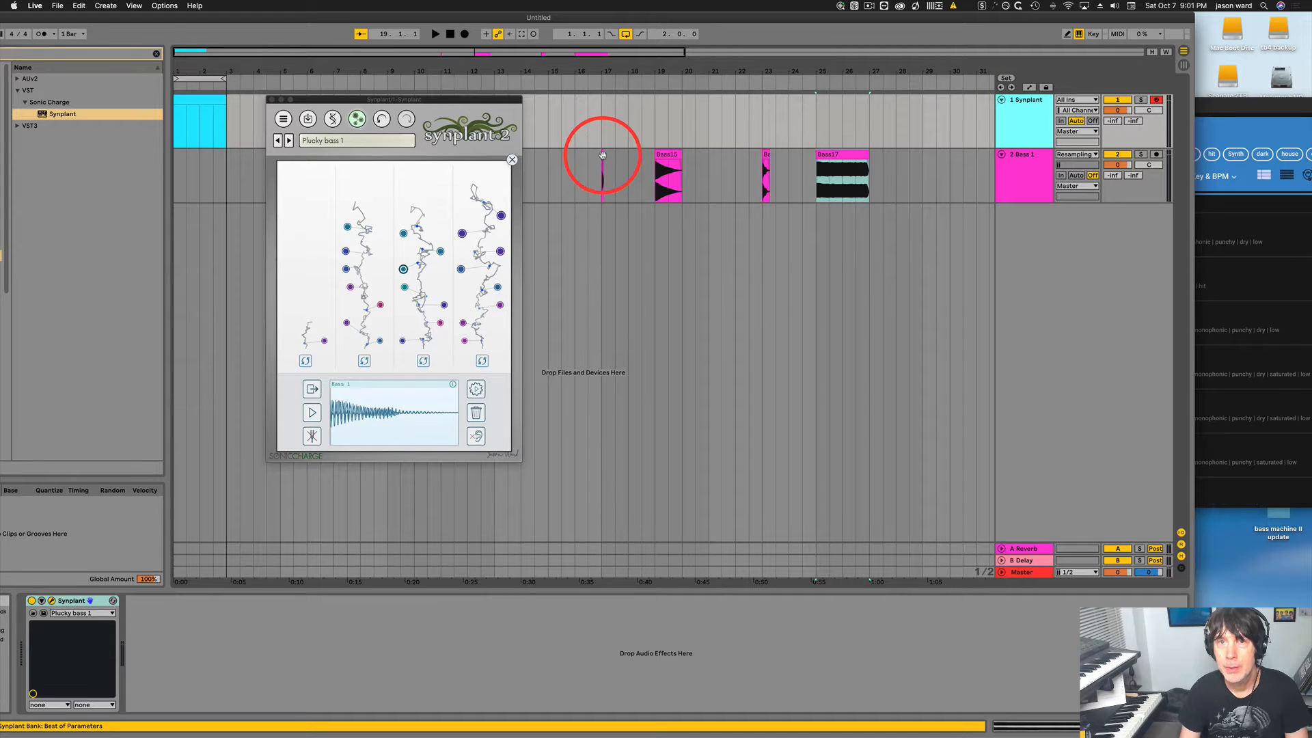
drag(602, 154, 364, 411)
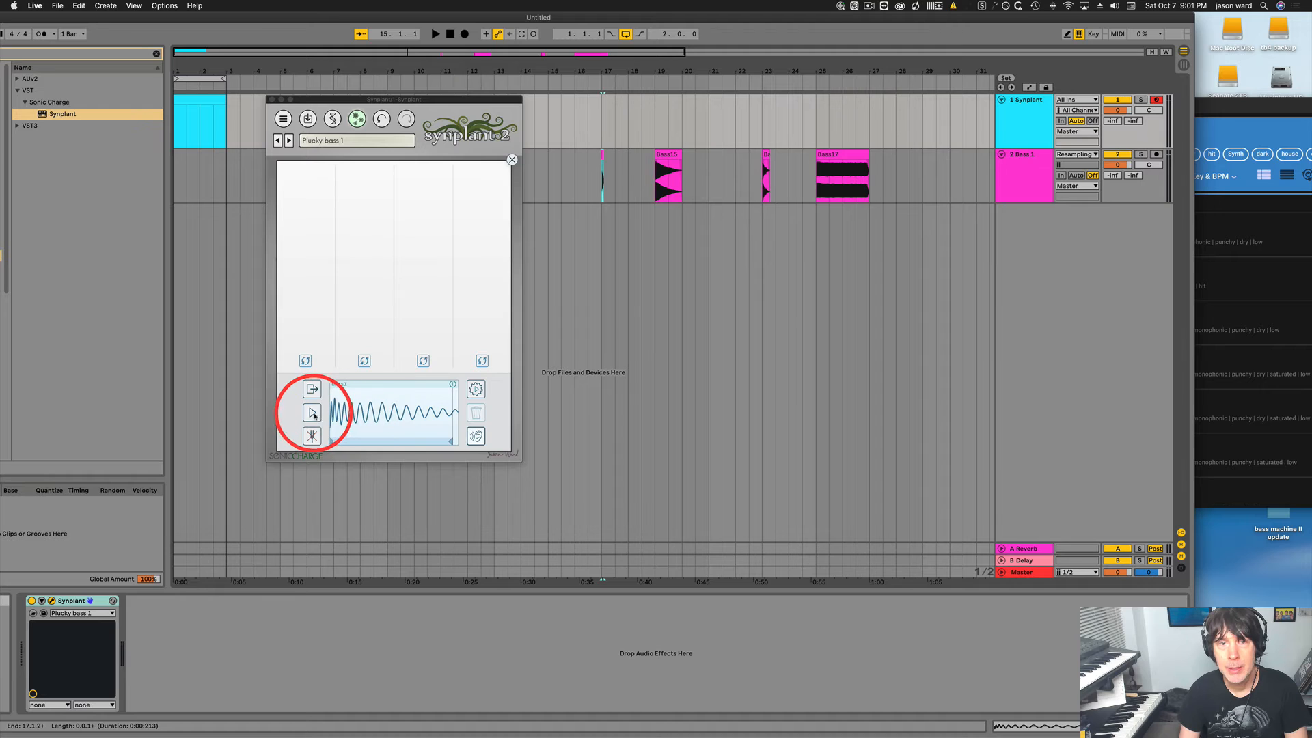
click(313, 413)
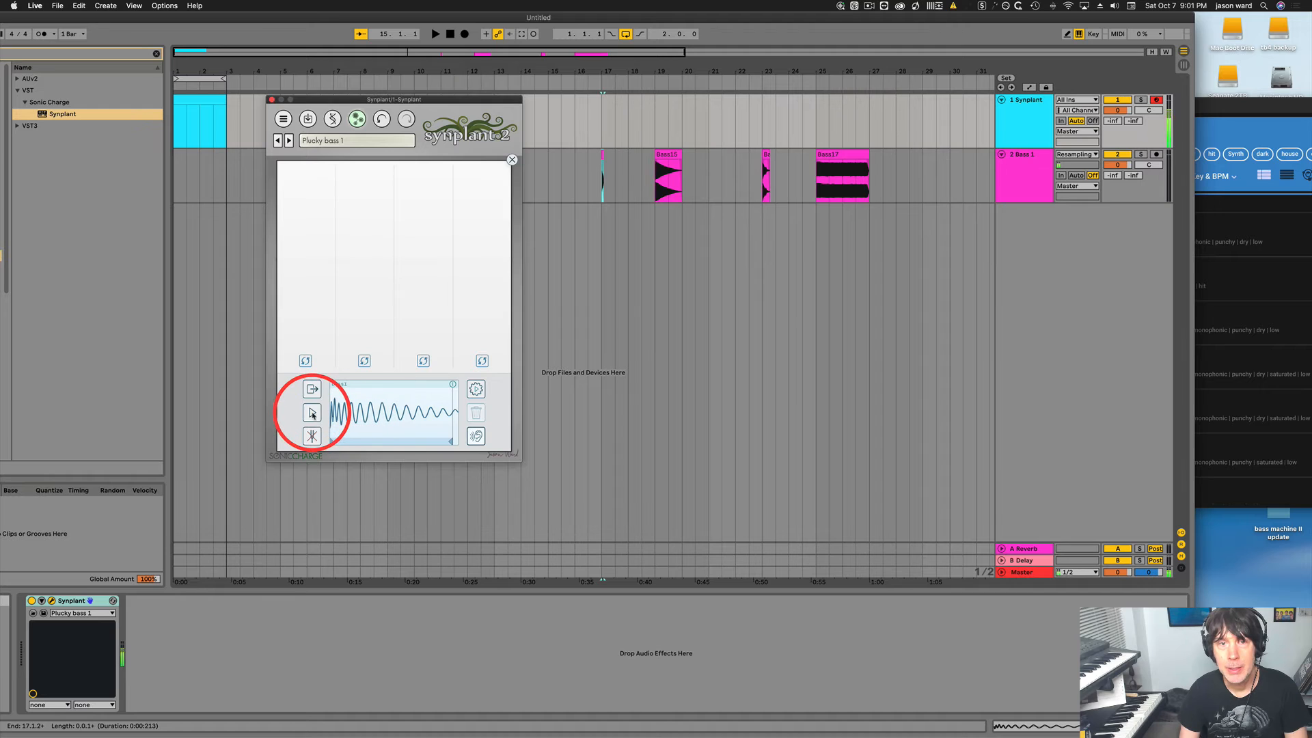
Generate patches from the bass1 reference, stop the generation, and compare the second strand's candidates, keeping the topmost one.
click(476, 389)
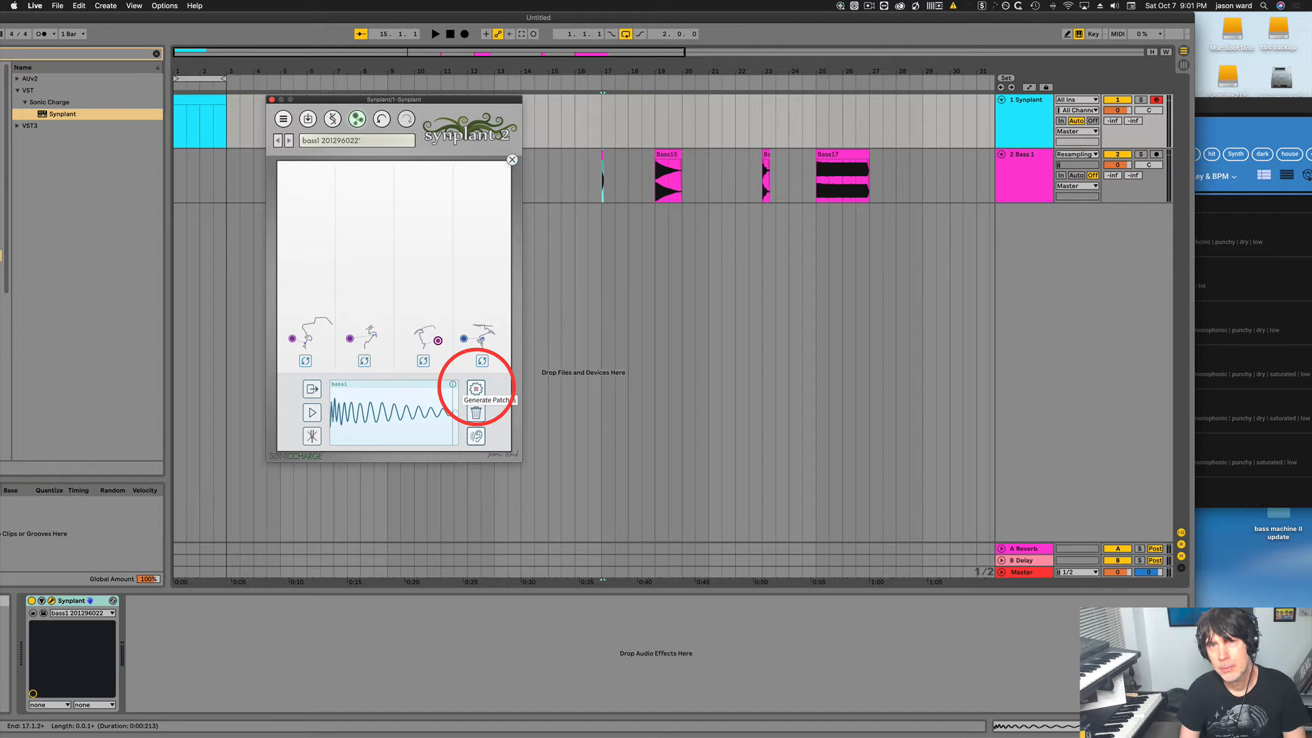
click(476, 389)
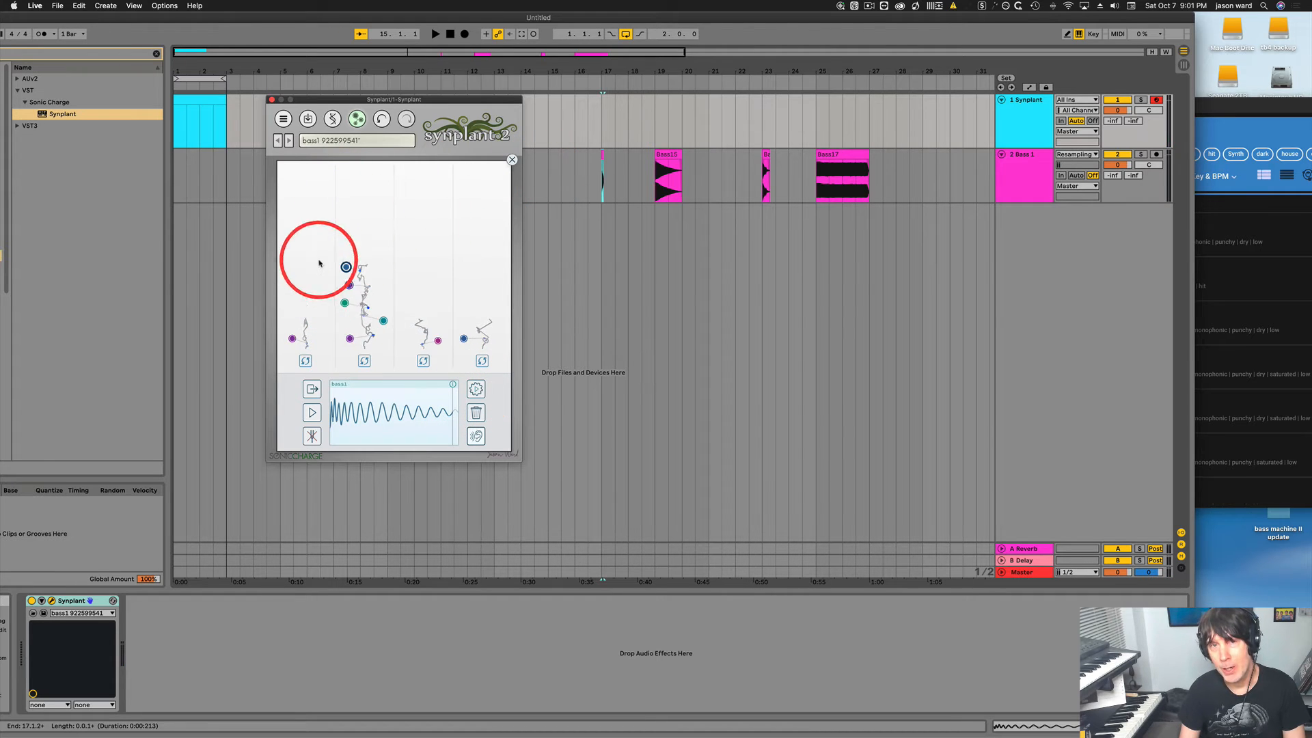
click(350, 339)
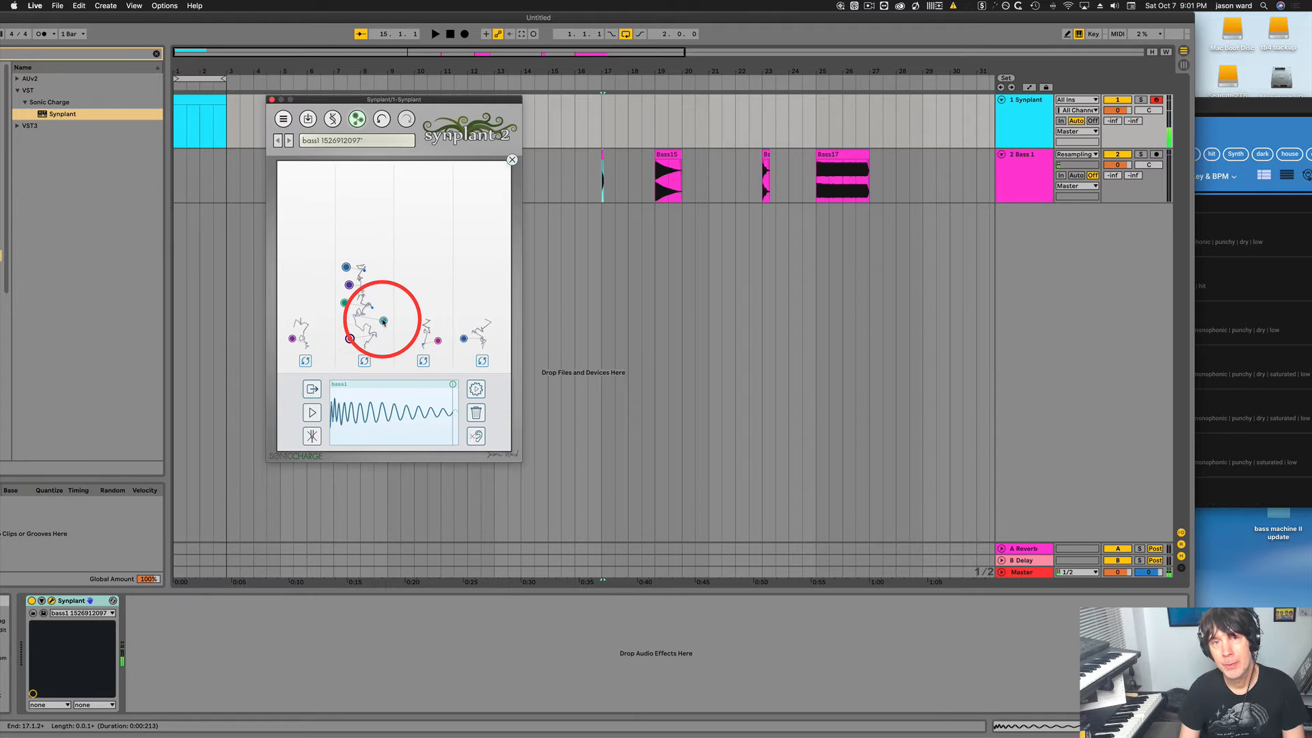
click(344, 303)
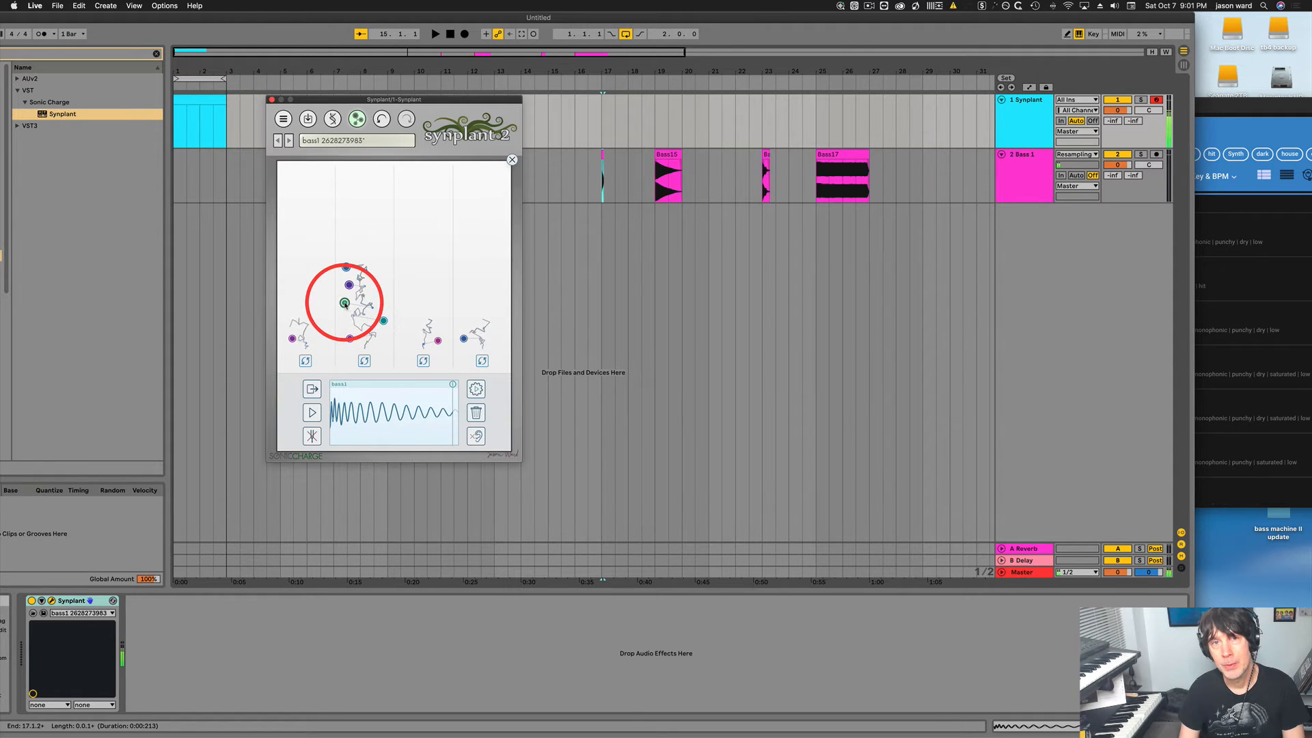
click(348, 283)
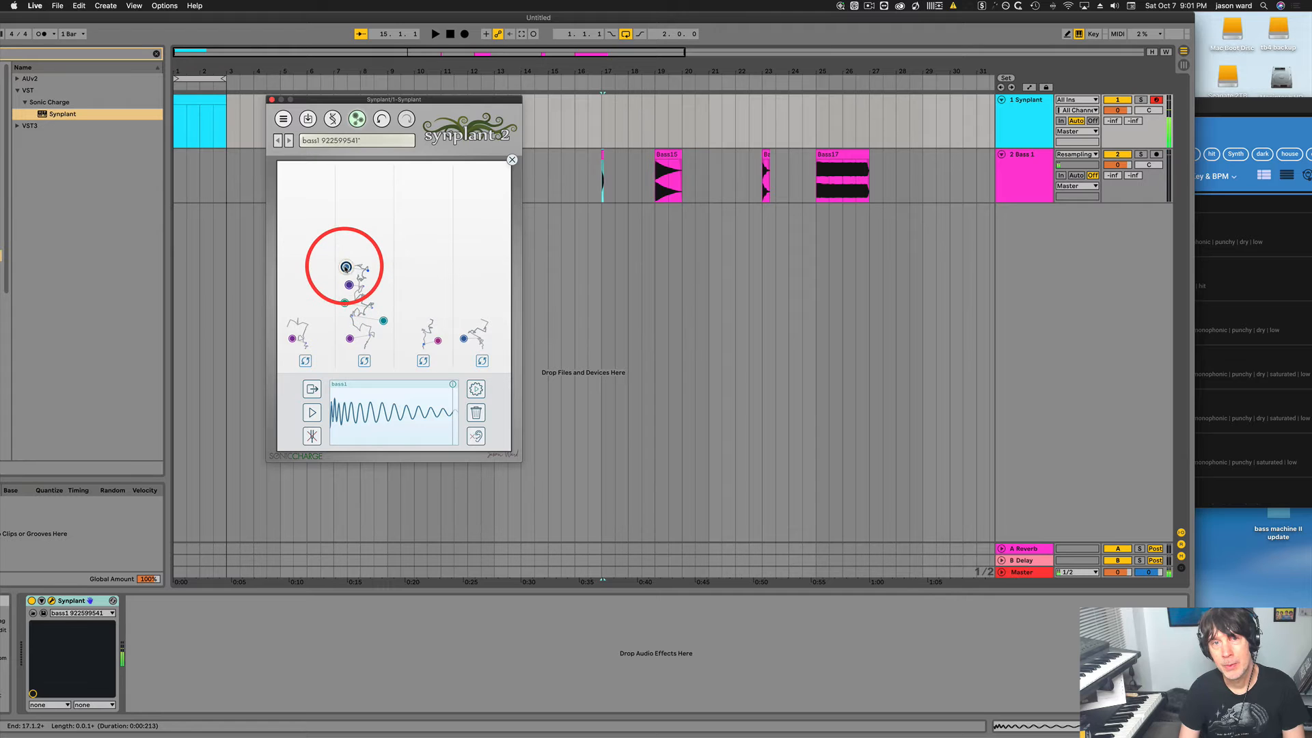
Add a new audio track below the Bass 1 track and move all the bass sample clips onto it.
click(1033, 155)
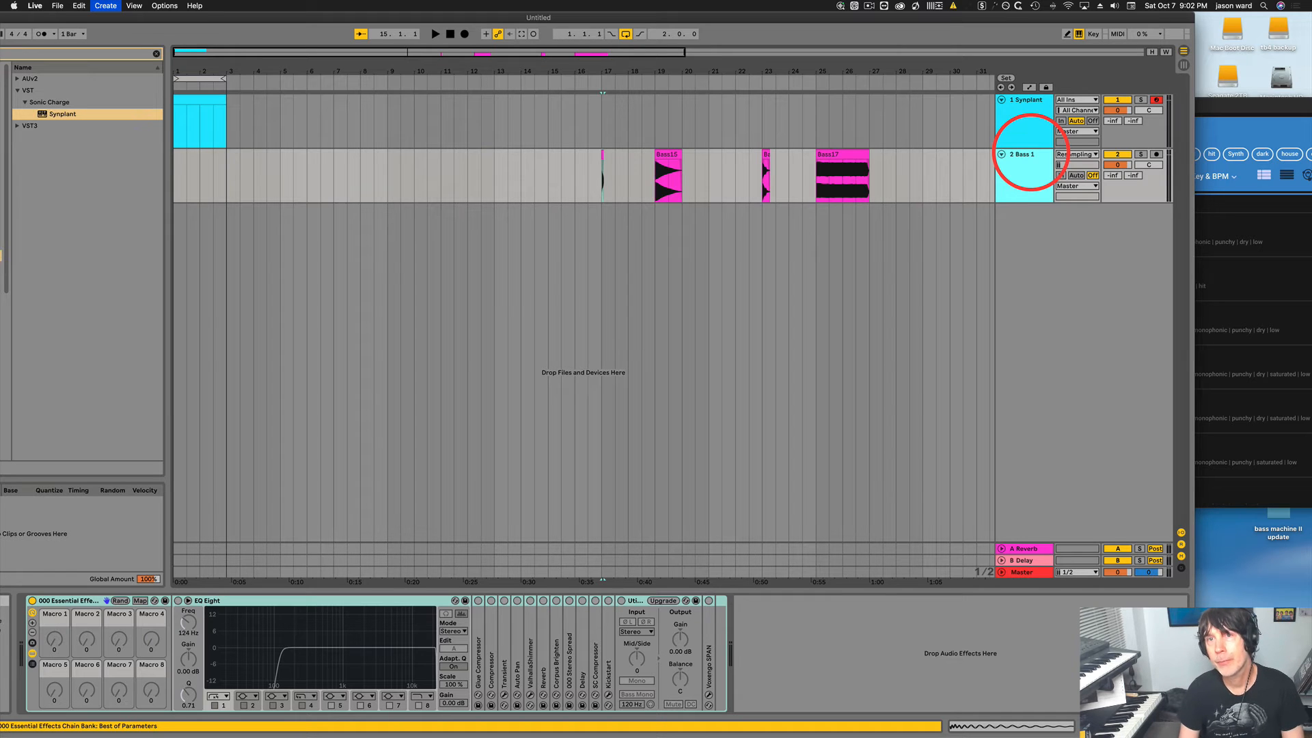
key(super+t)
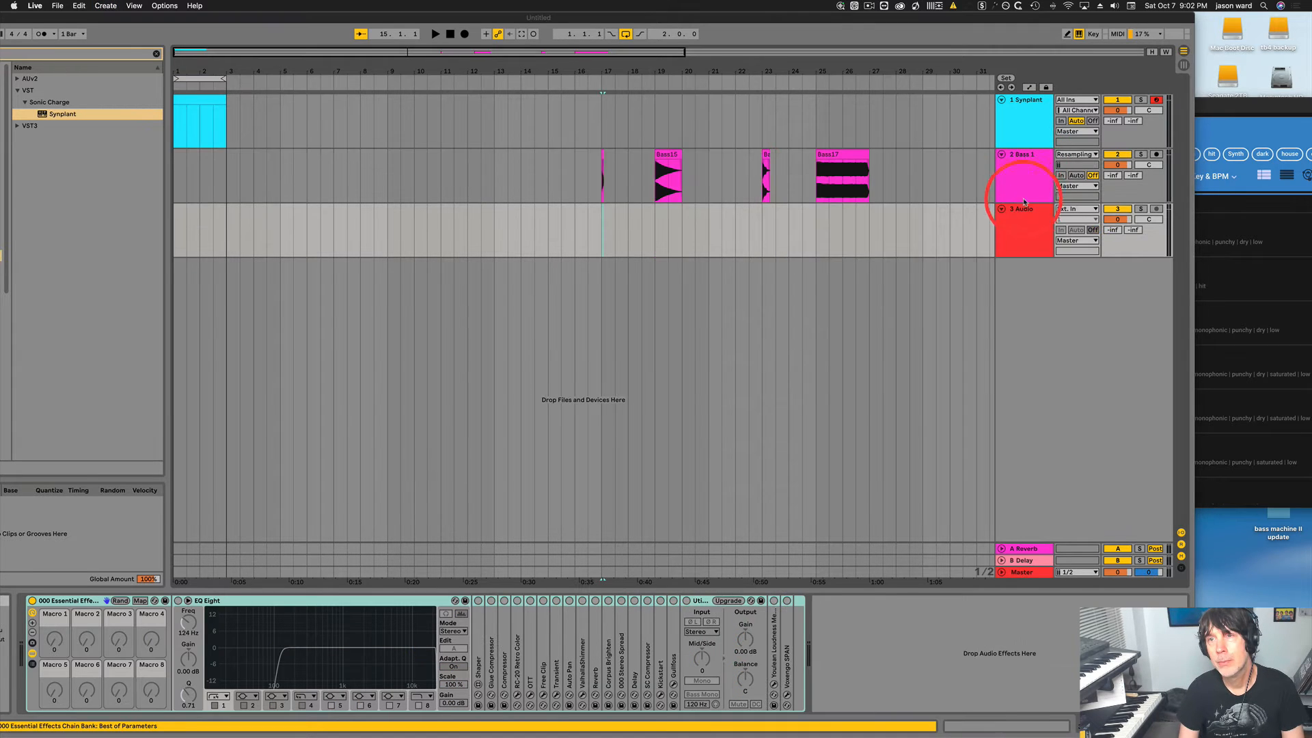
click(845, 154)
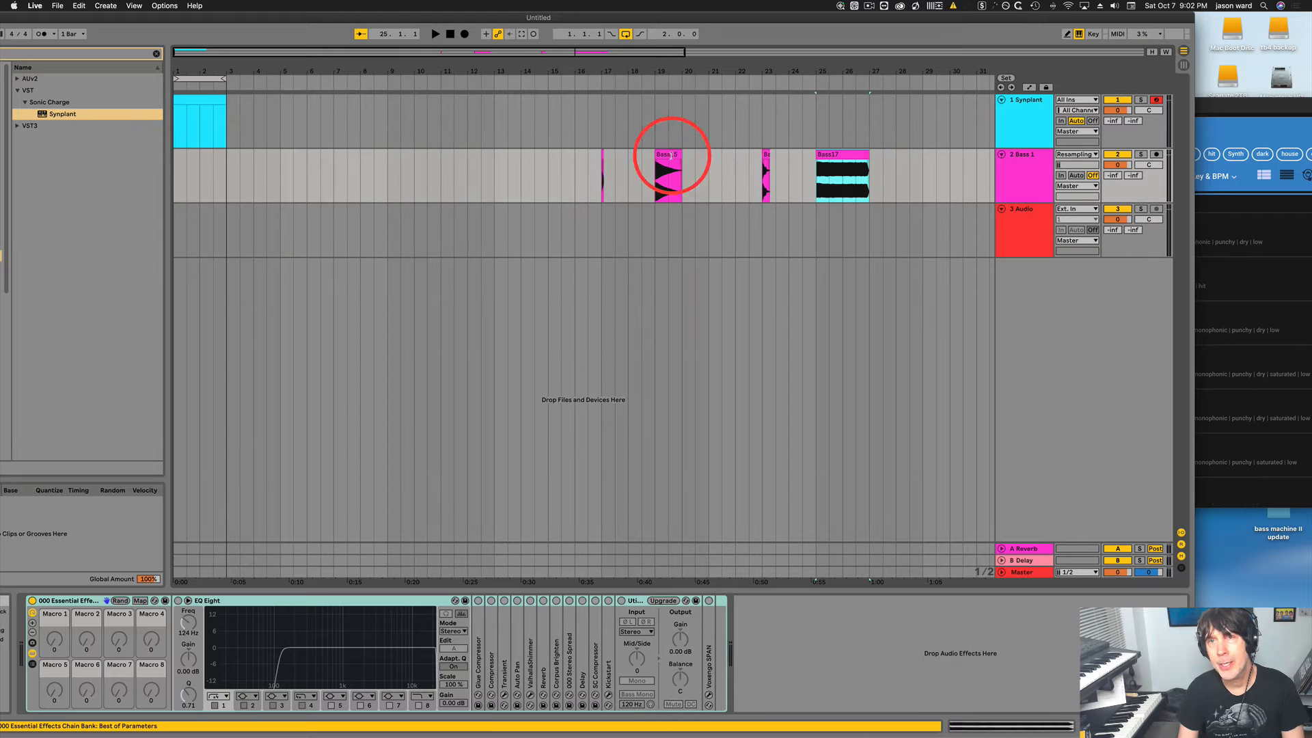
shift+click(601, 153)
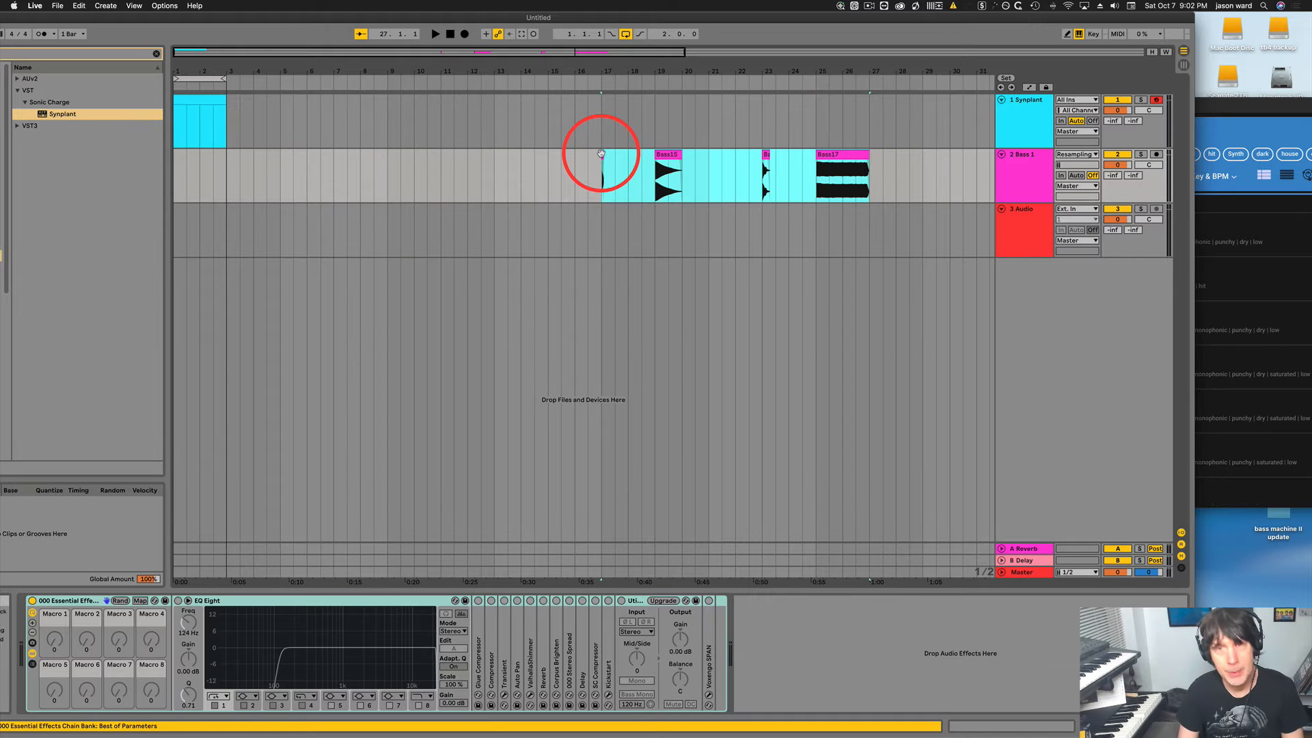
drag(663, 148, 660, 244)
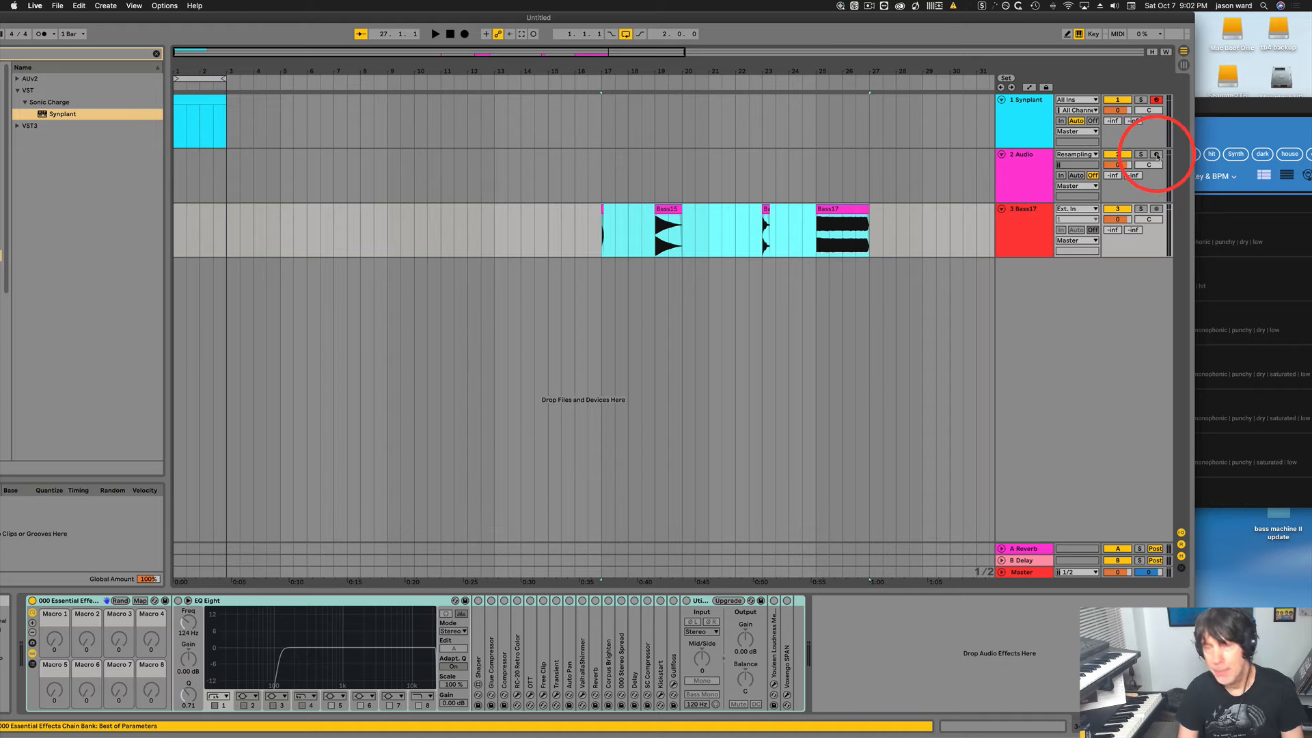
Arm the emptied audio track with Resampling as input, solo the Synplant track, and bring its plugin window back.
click(1157, 155)
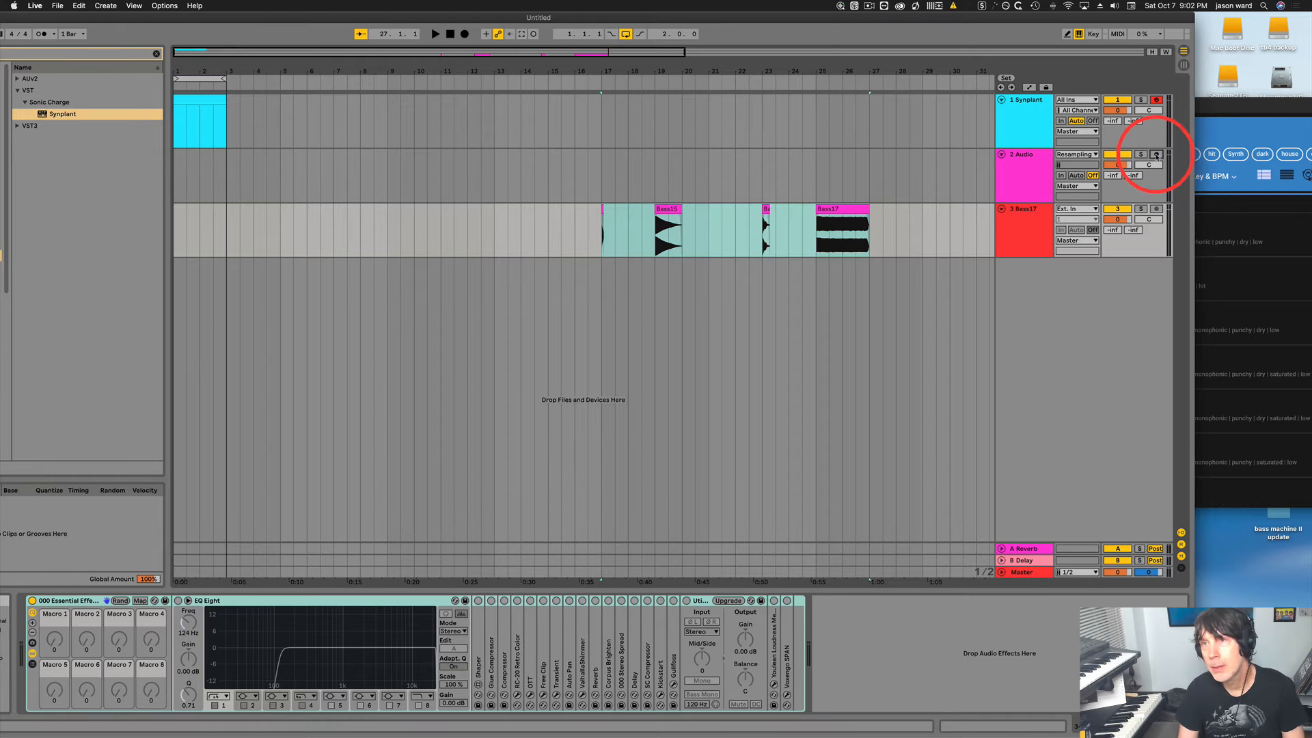
click(1156, 100)
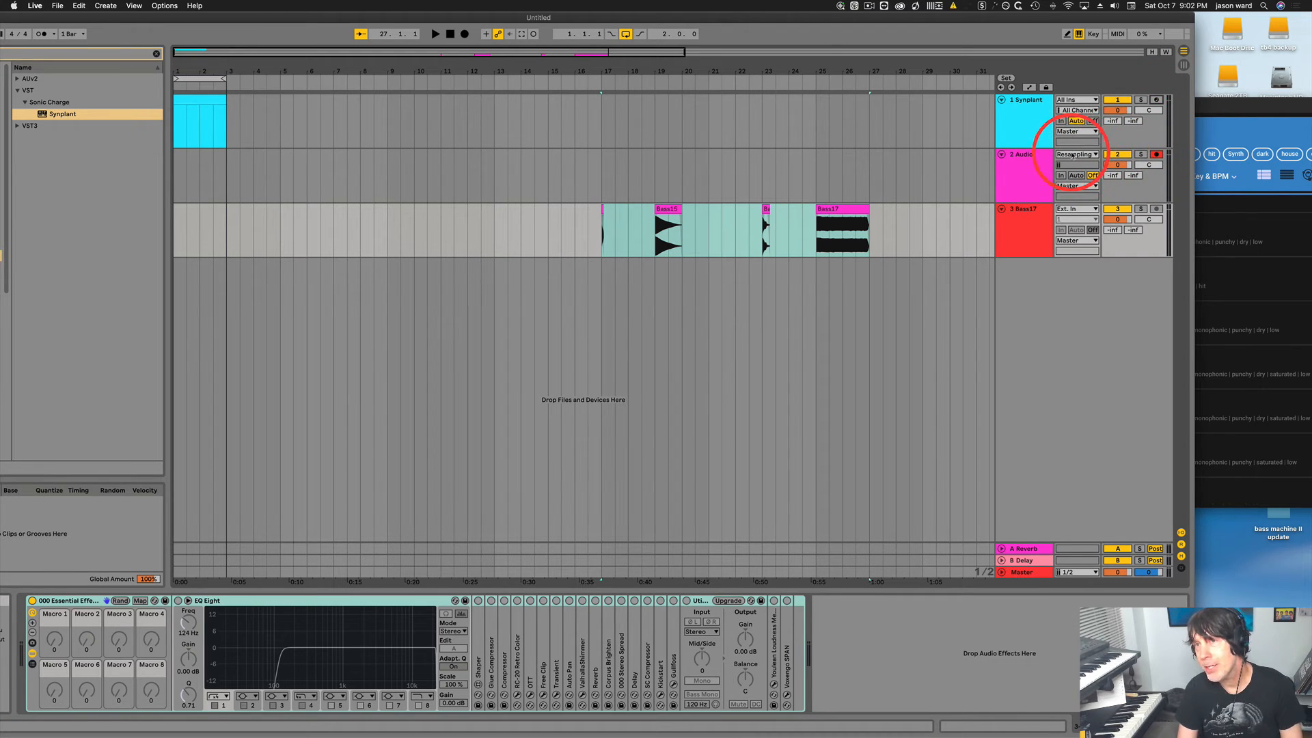
click(1073, 154)
click(1072, 184)
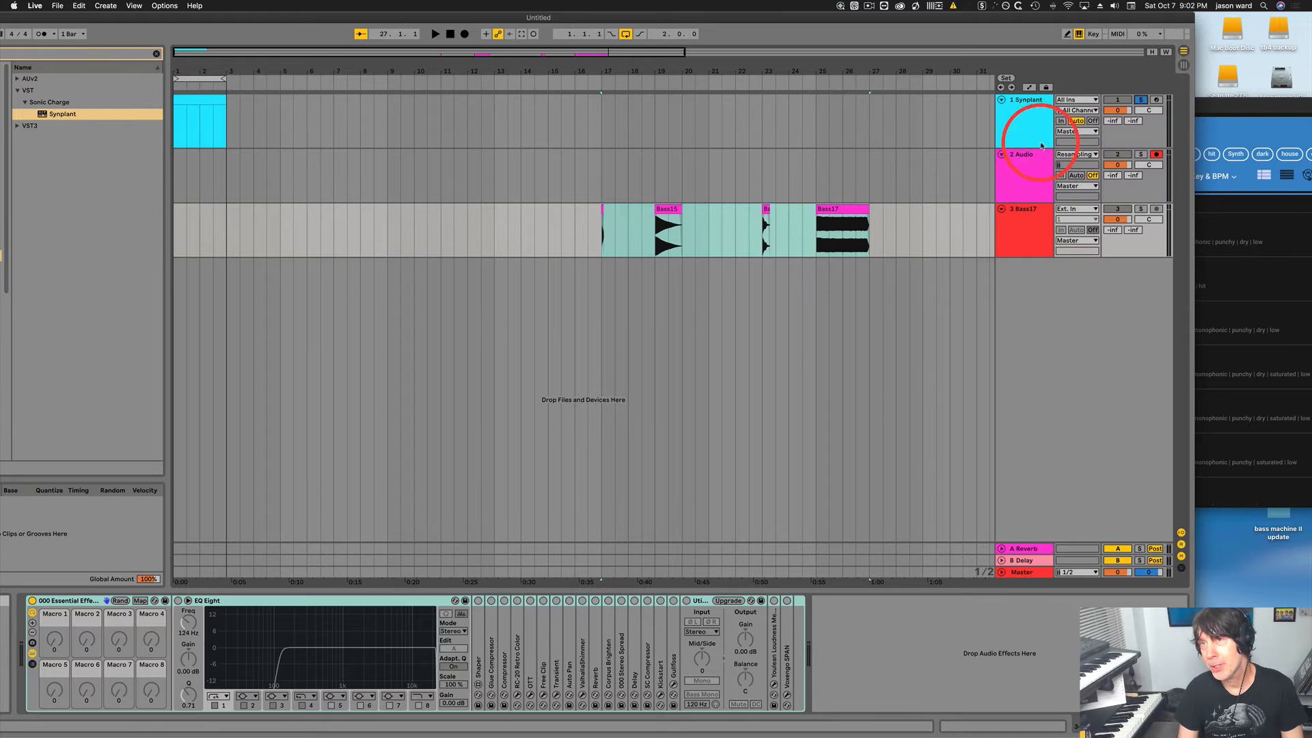
click(1023, 102)
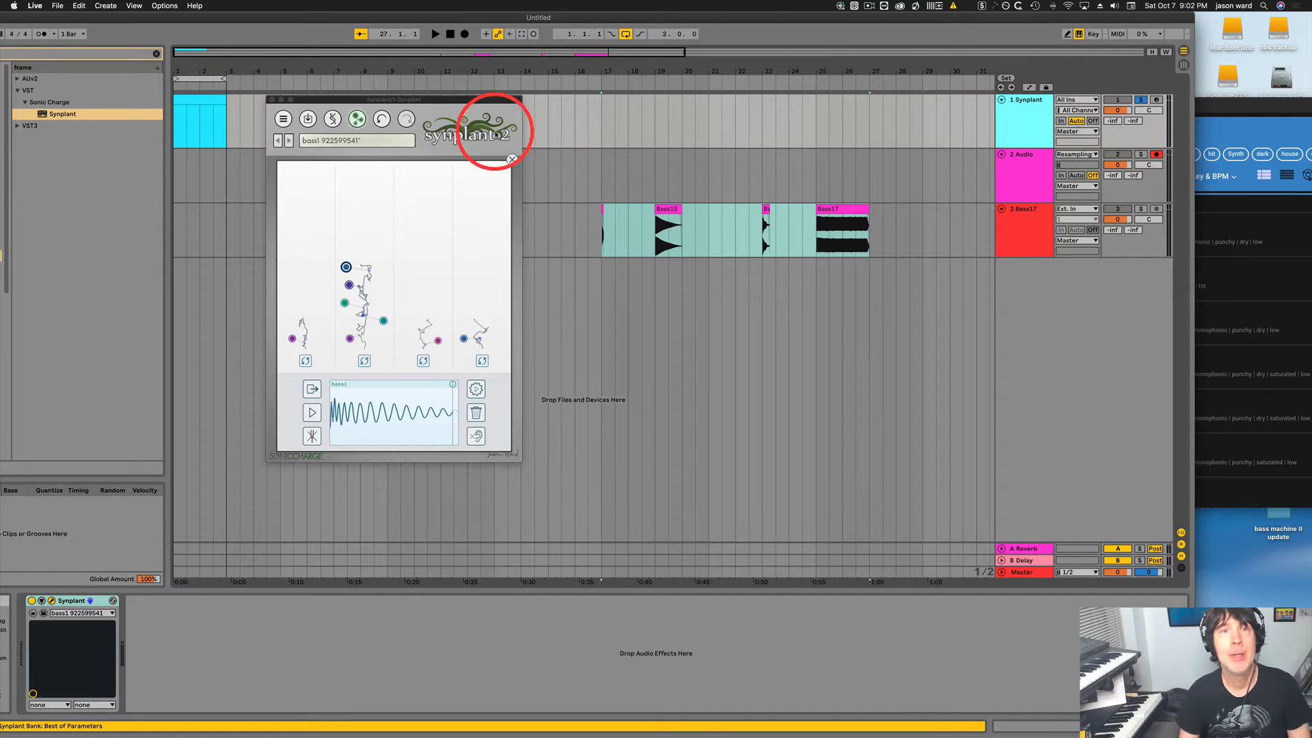
Move the Synplant window clear of the tracks, start recording on the Audio track from bar 3, and bring Synplant back.
drag(413, 100, 357, 273)
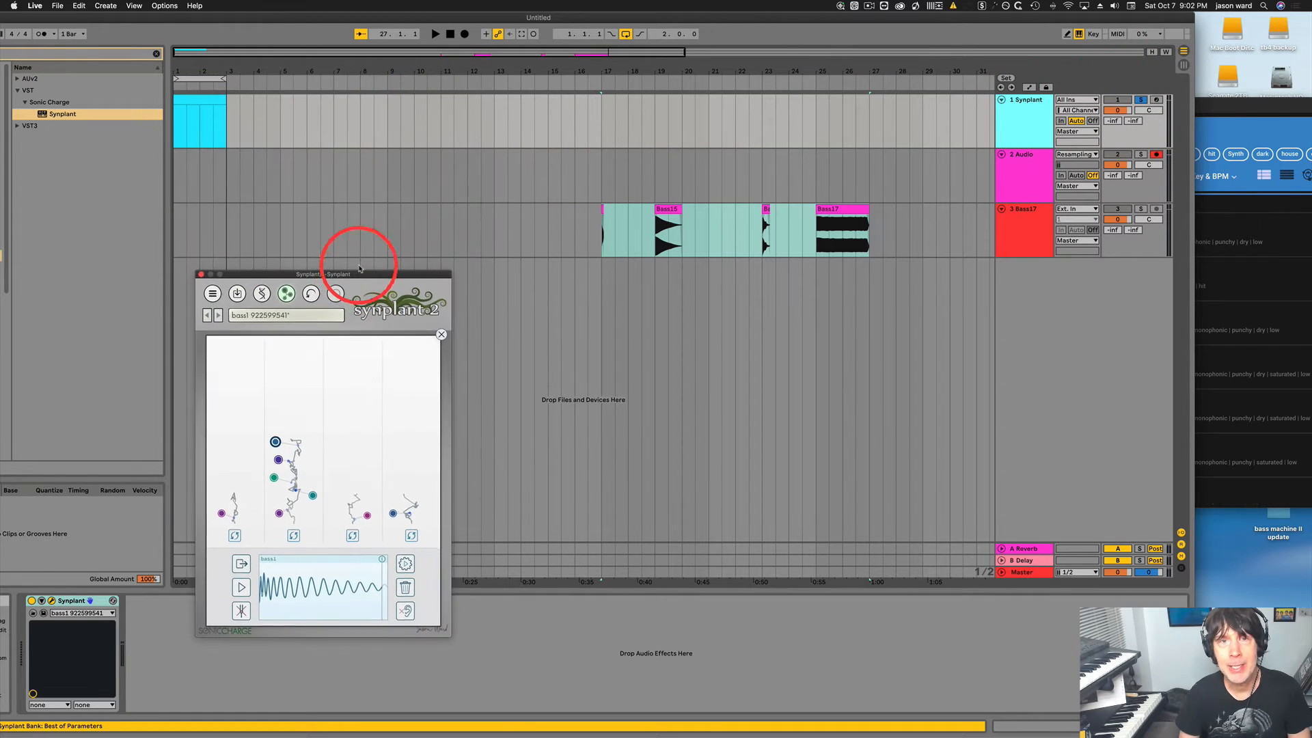
click(227, 182)
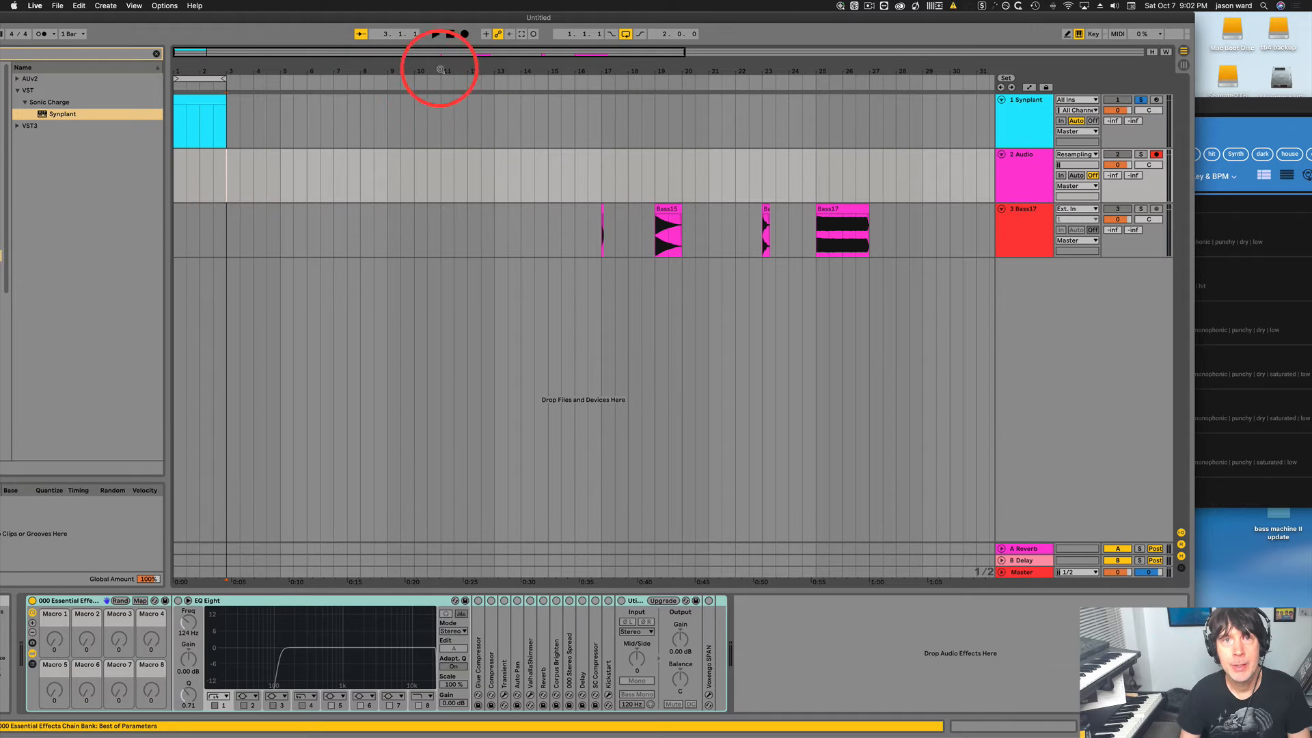
click(464, 35)
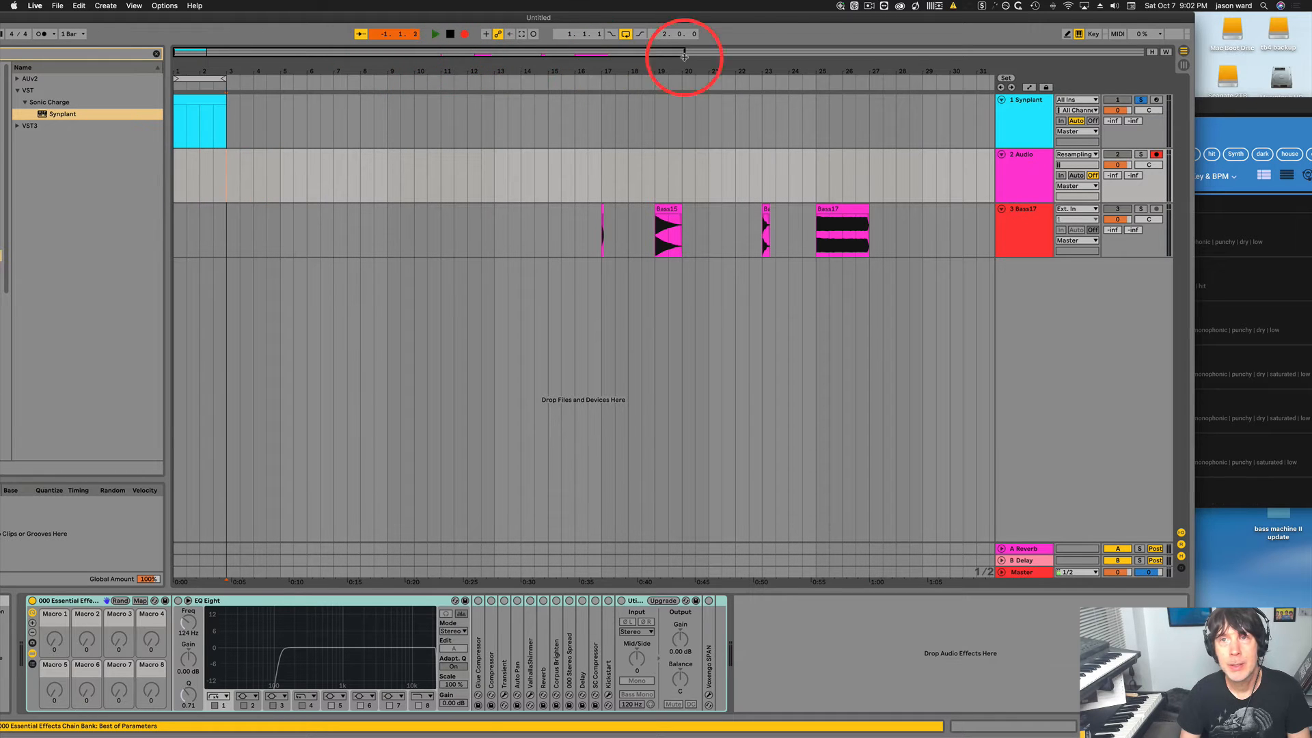
click(1022, 106)
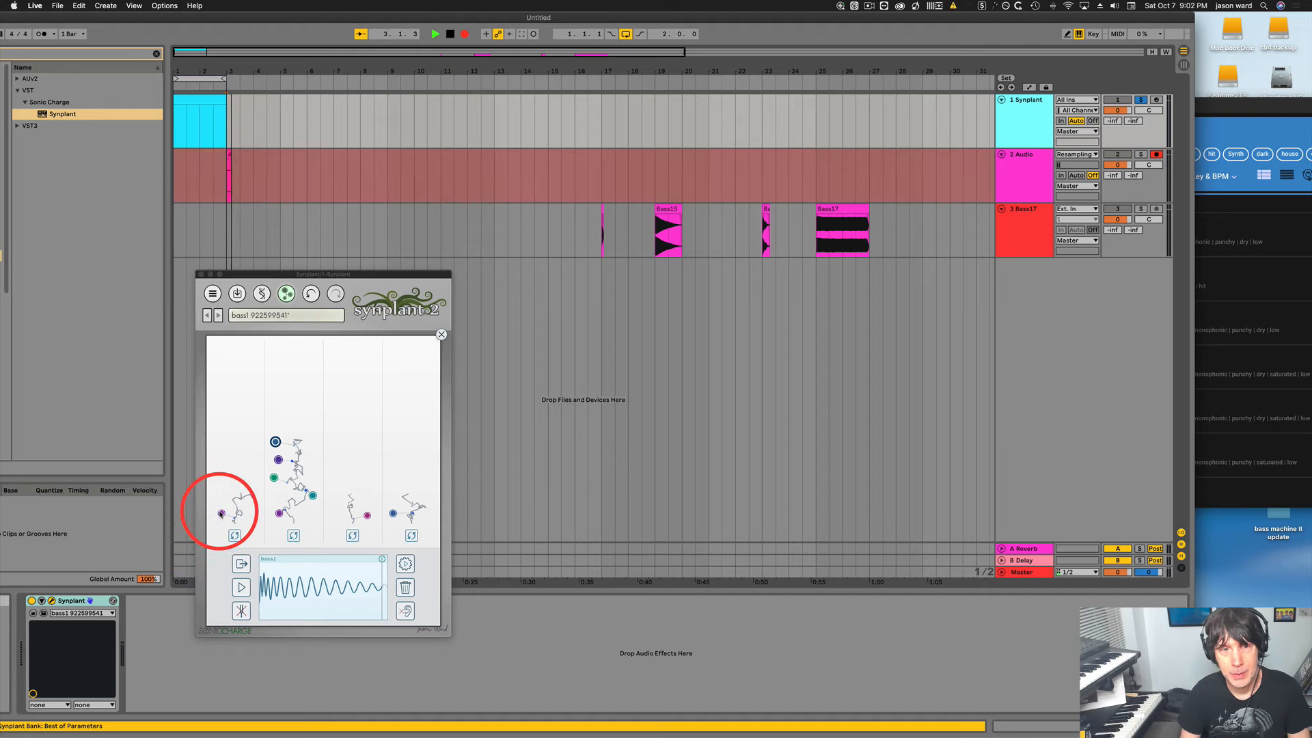
Record the bass1 Genopatch candidates by triggering them one after another across the strands, and stop the recording.
click(222, 513)
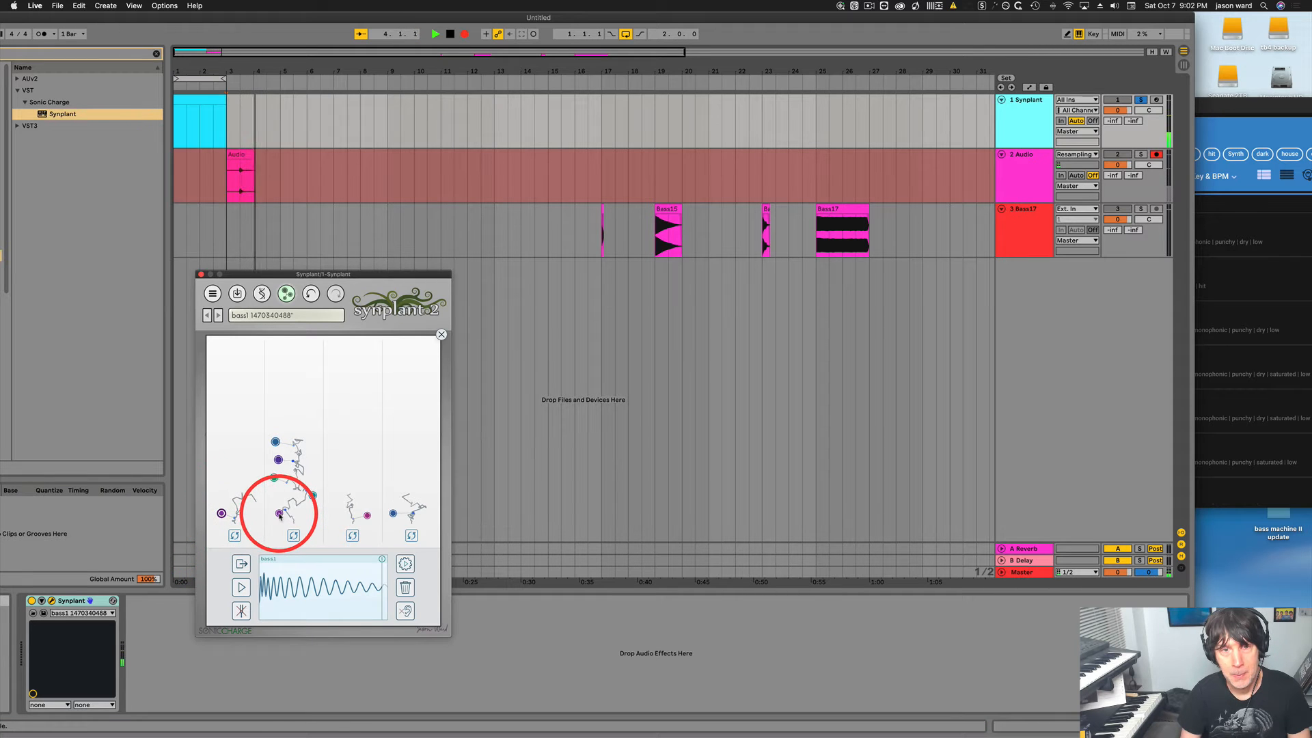
click(312, 495)
click(274, 478)
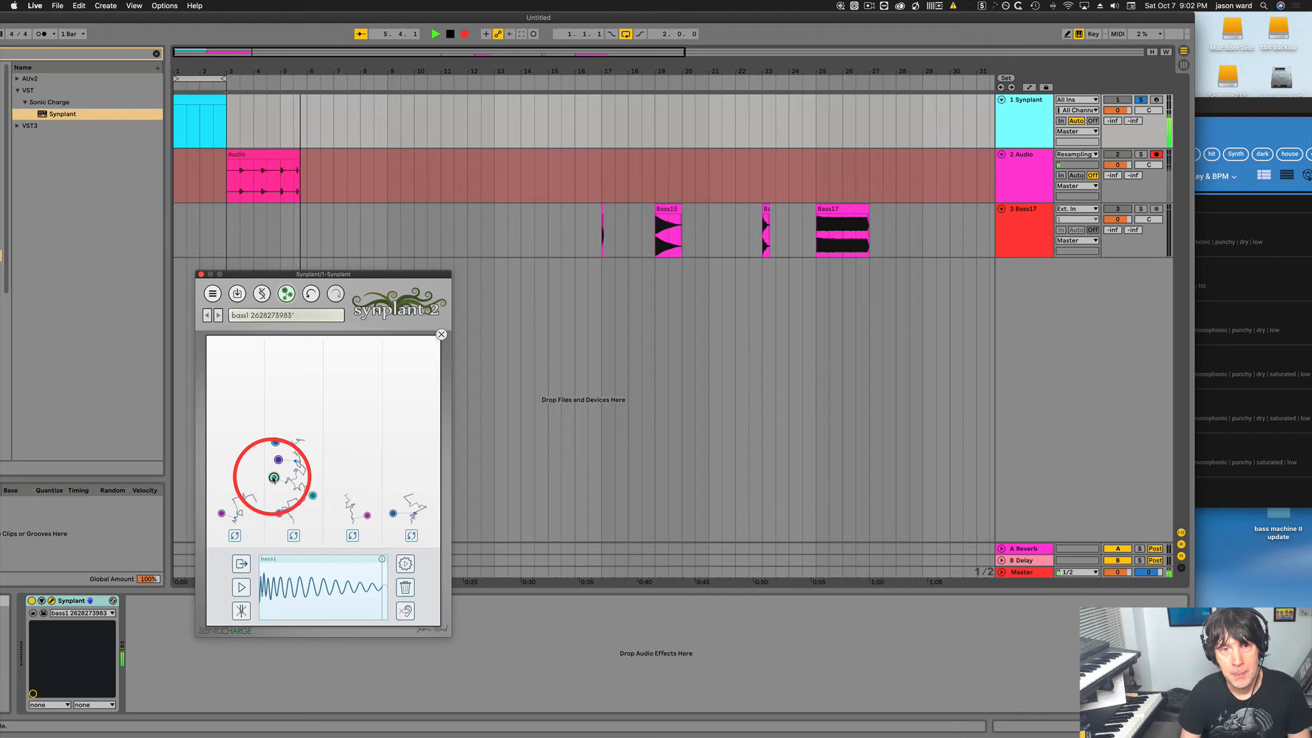
click(278, 459)
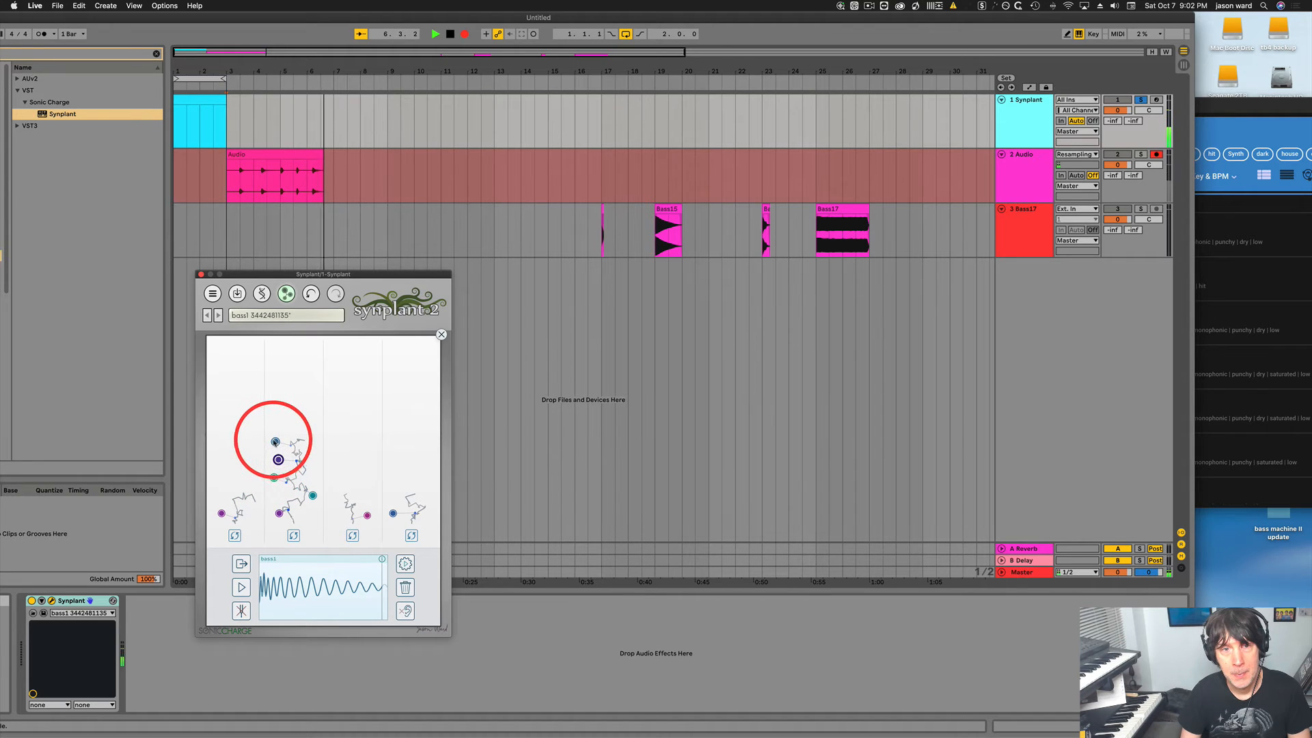
click(276, 442)
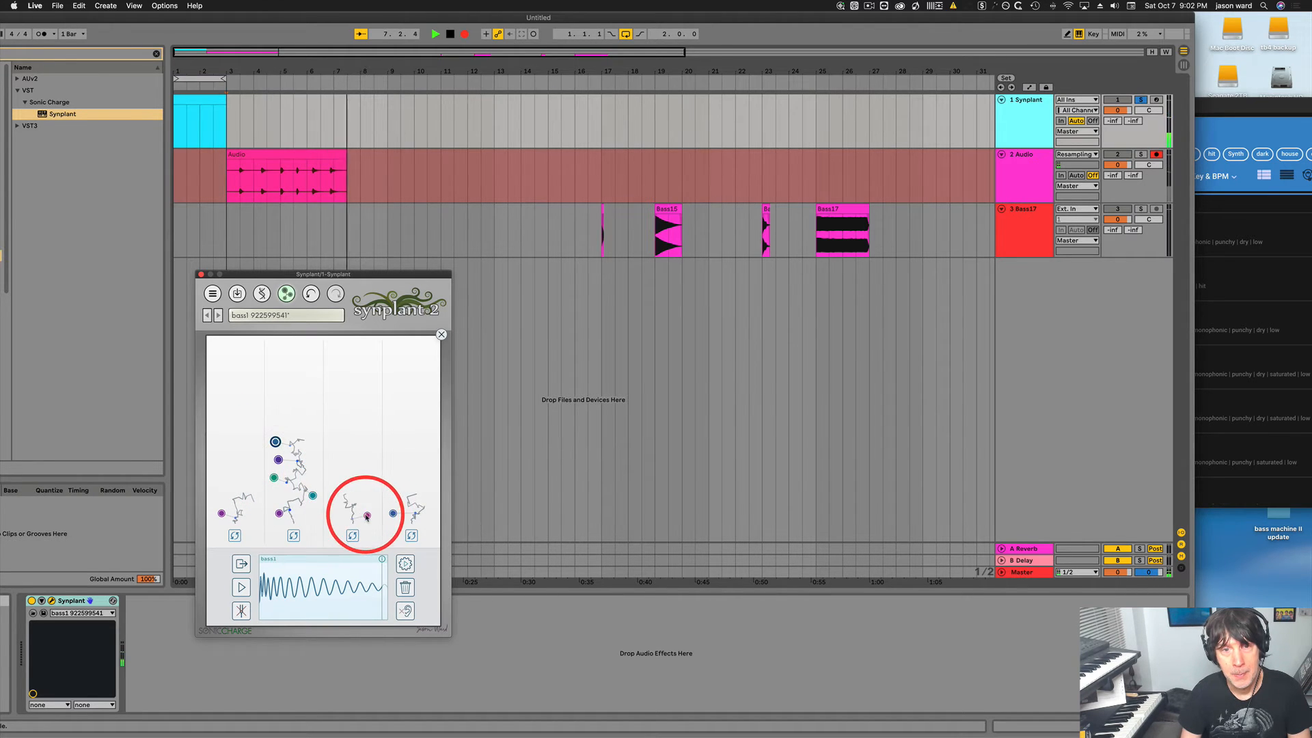
click(393, 513)
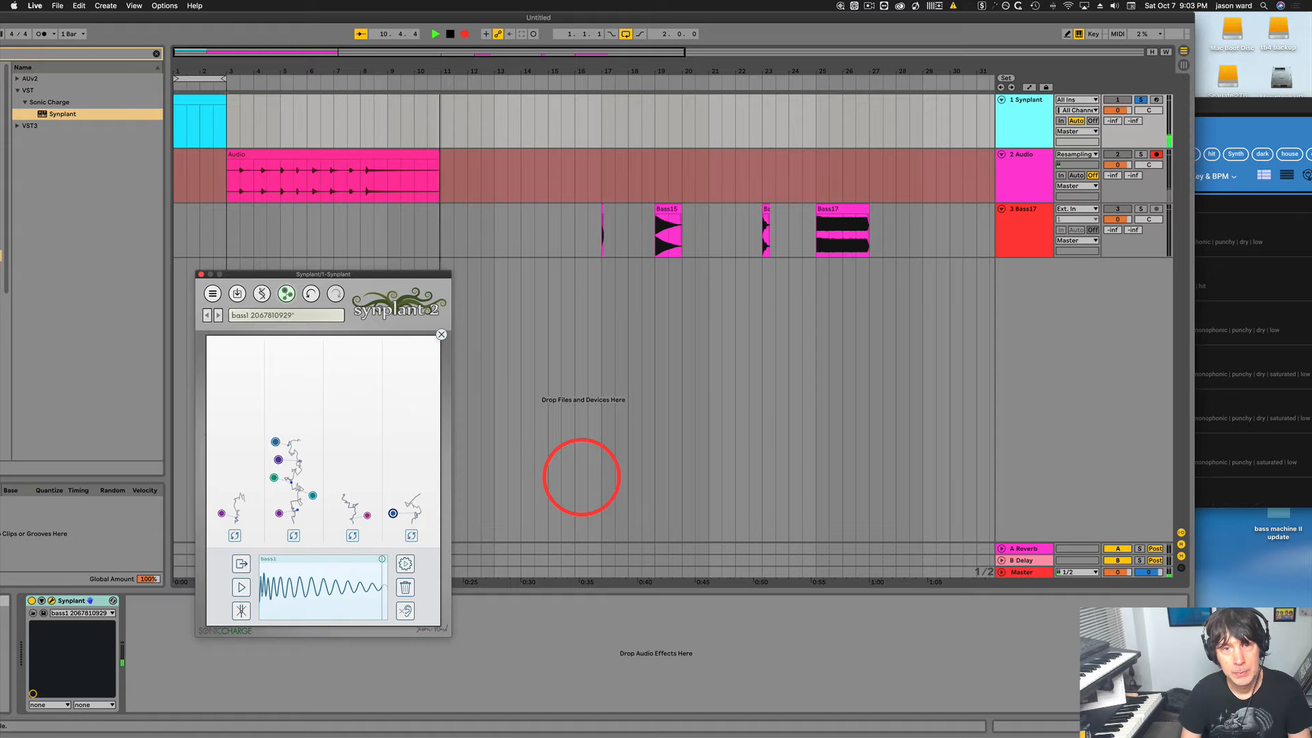
key(space)
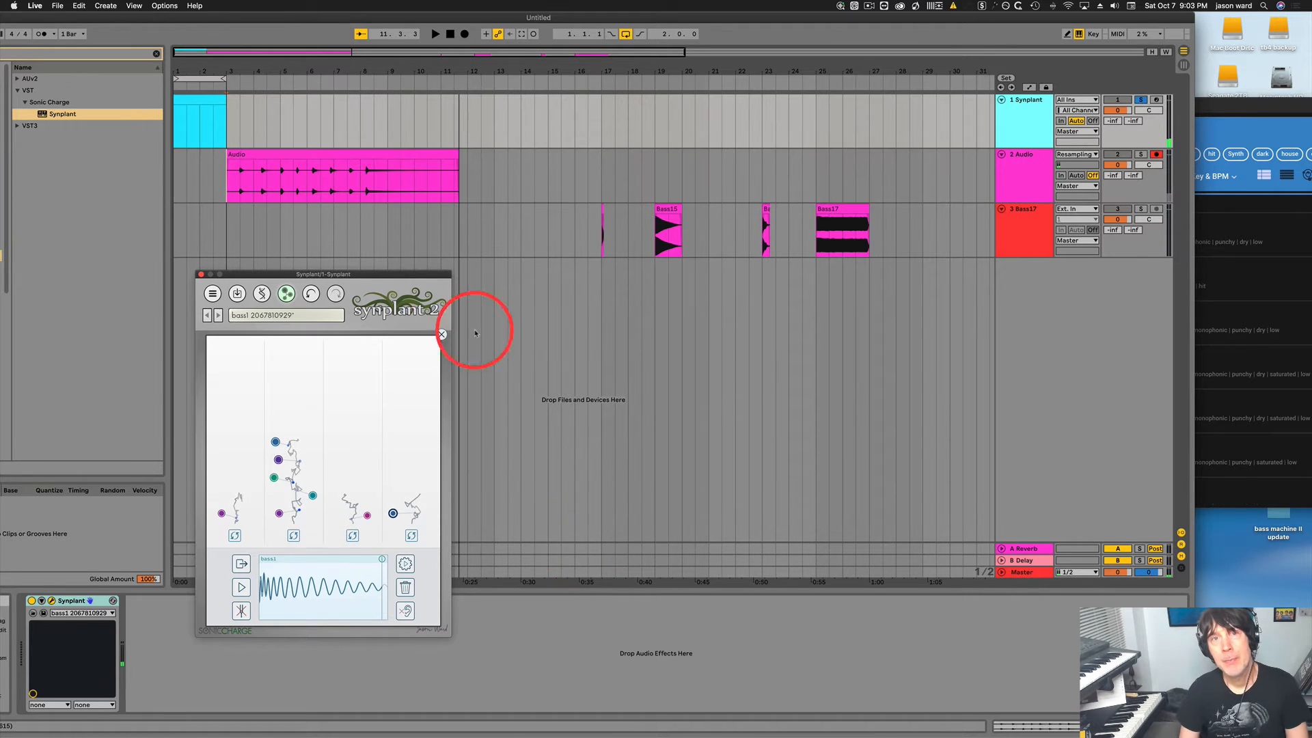
Move the recorded clip along the Audio track so it ends at about bar 27, above the bass sample clips.
click(362, 155)
drag(362, 154, 511, 173)
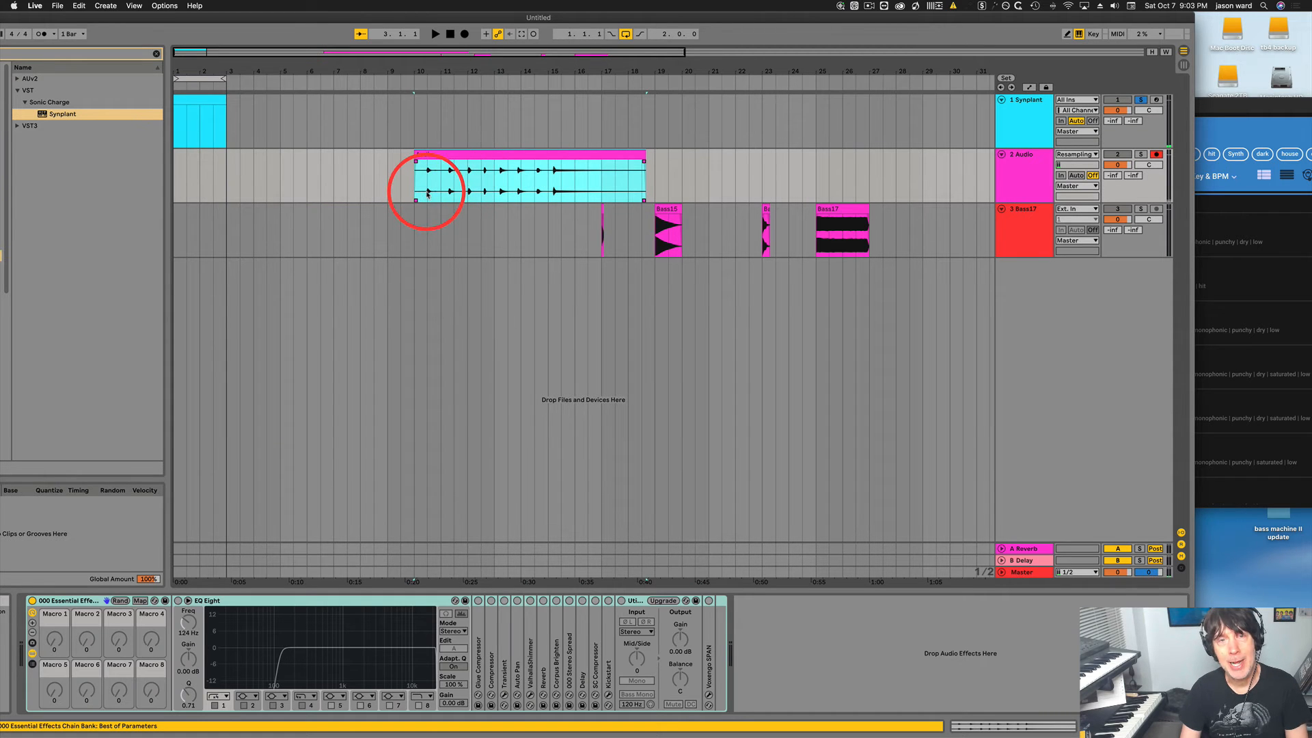
drag(555, 155, 776, 155)
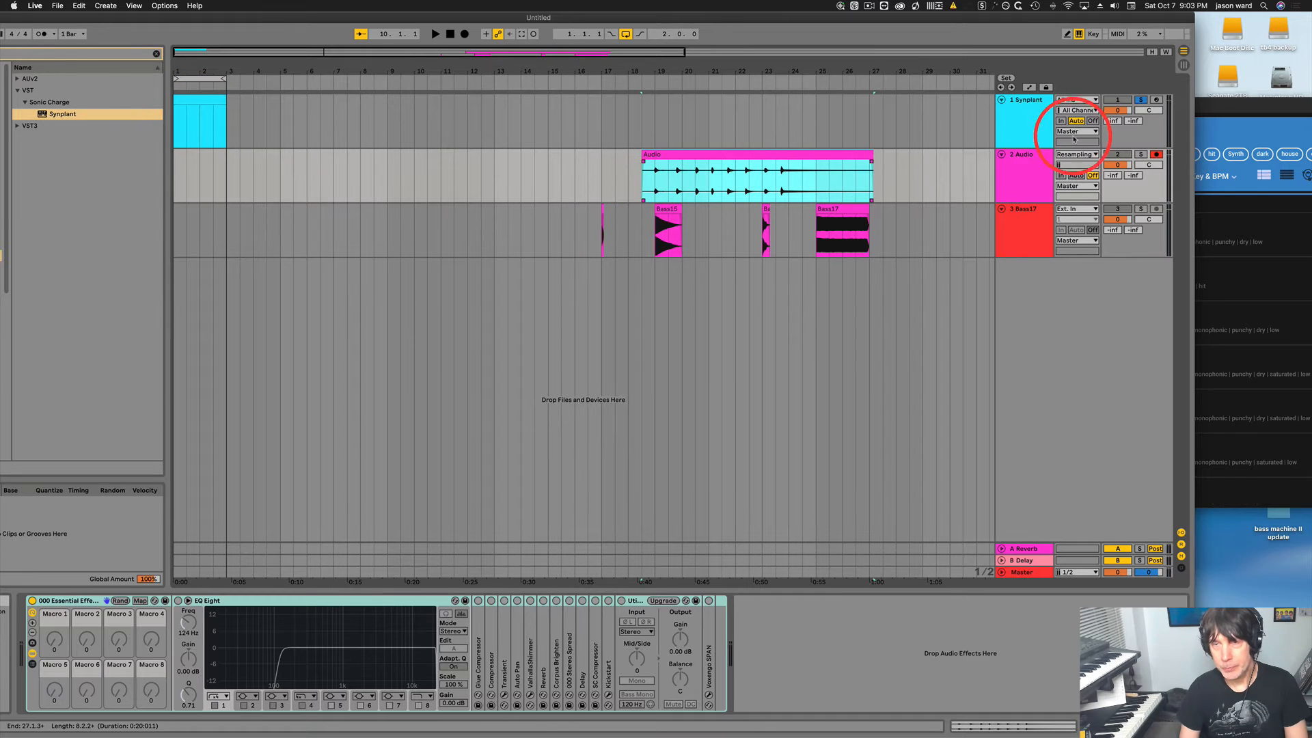
Return to Synplant, select the teal candidate on the second strand, arm the unsoloed Synplant track, and play the patch.
click(1023, 103)
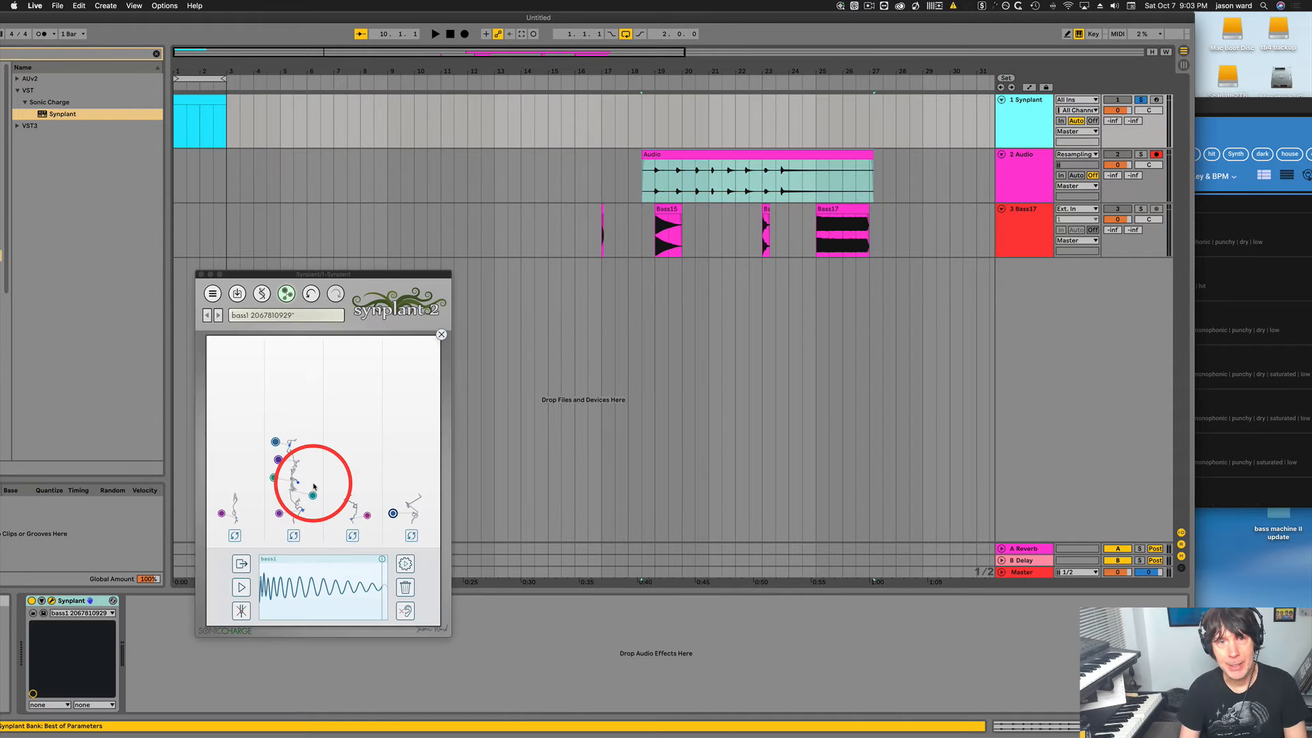
click(280, 513)
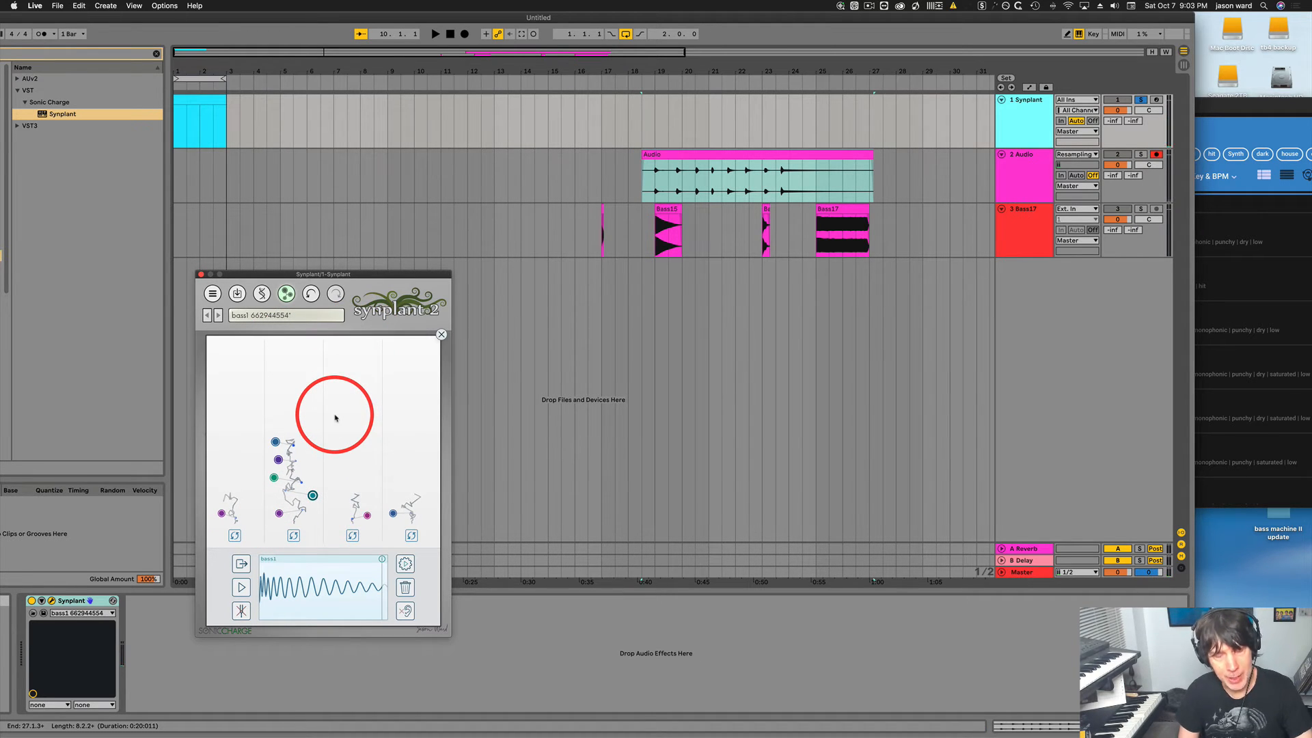
click(991, 114)
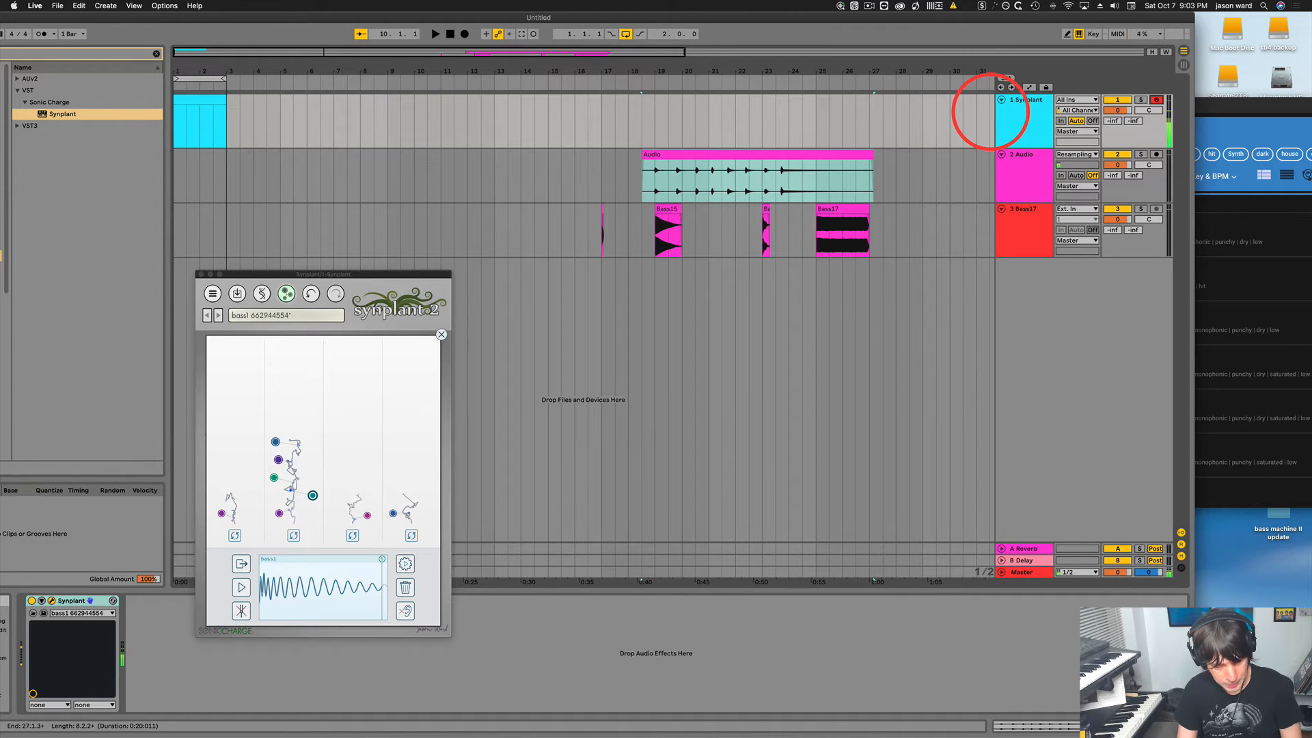
key(z)
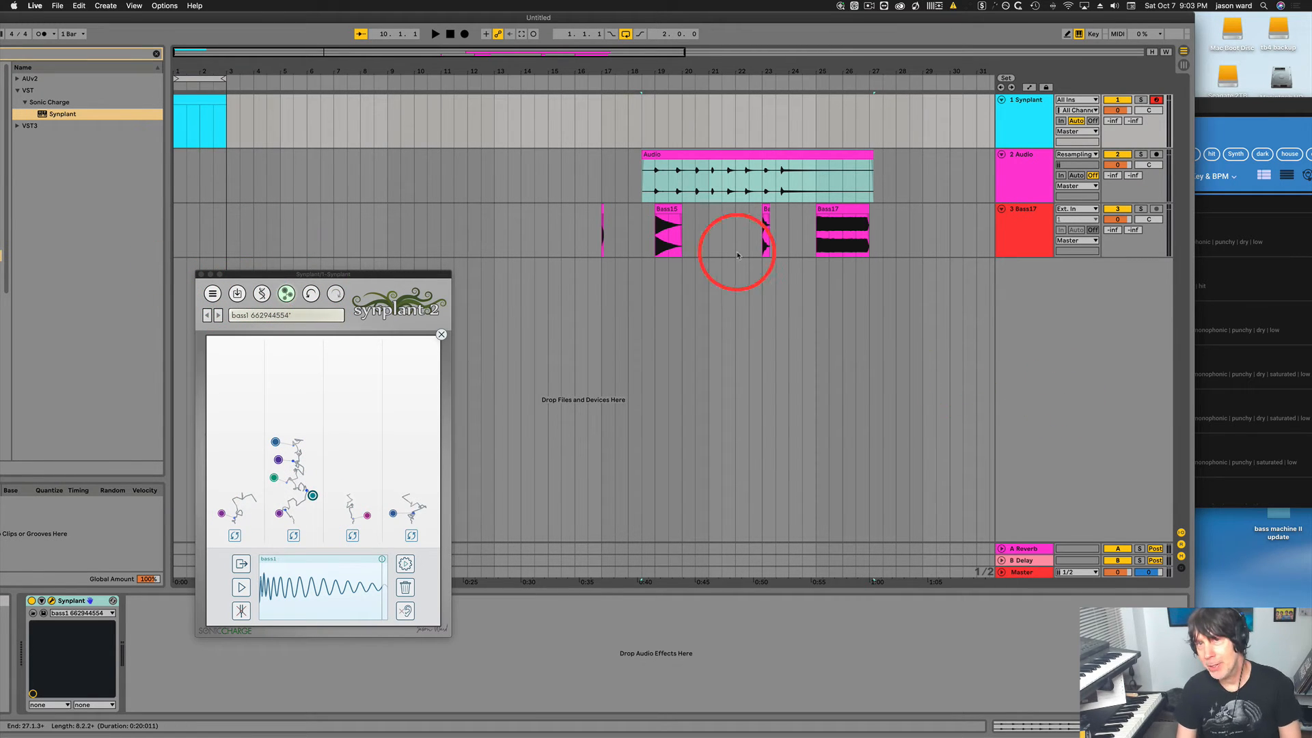
Solo the Bass17 track and listen to the Bass15 clip at bar 19.
click(666, 208)
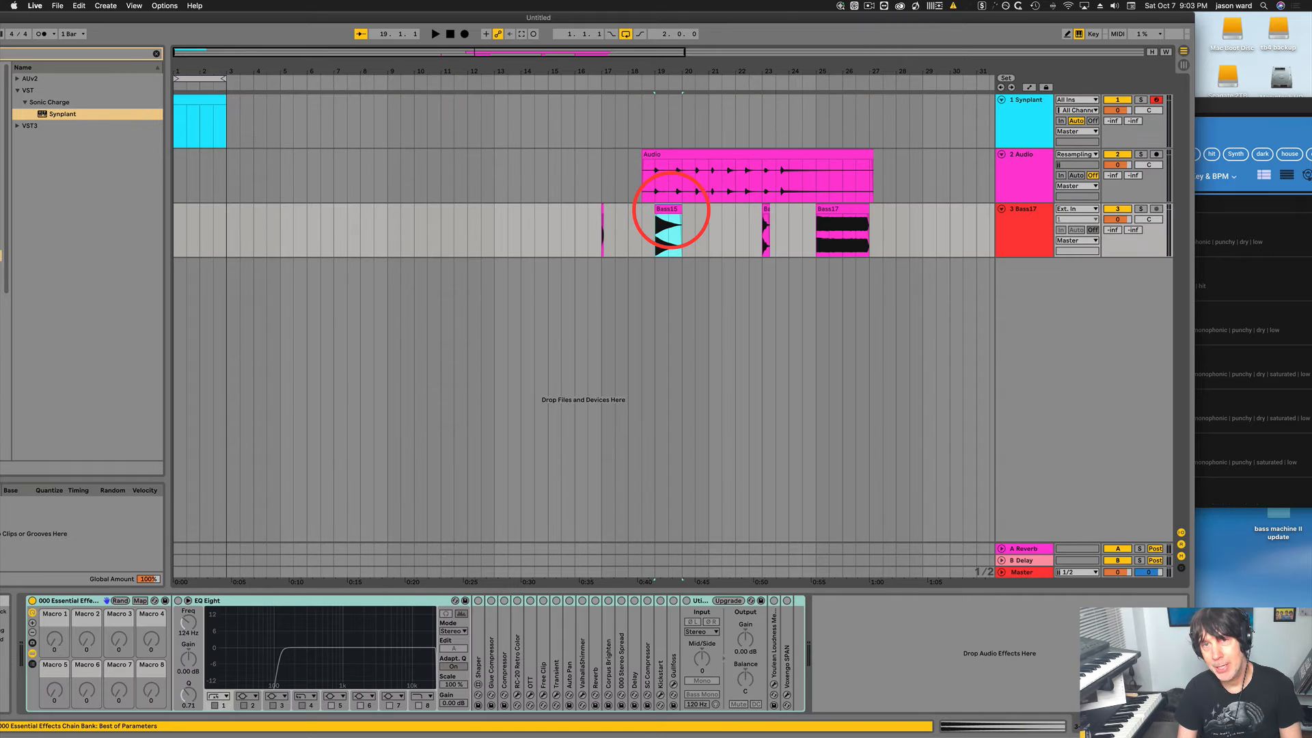
click(1140, 210)
key(space)
key(space)
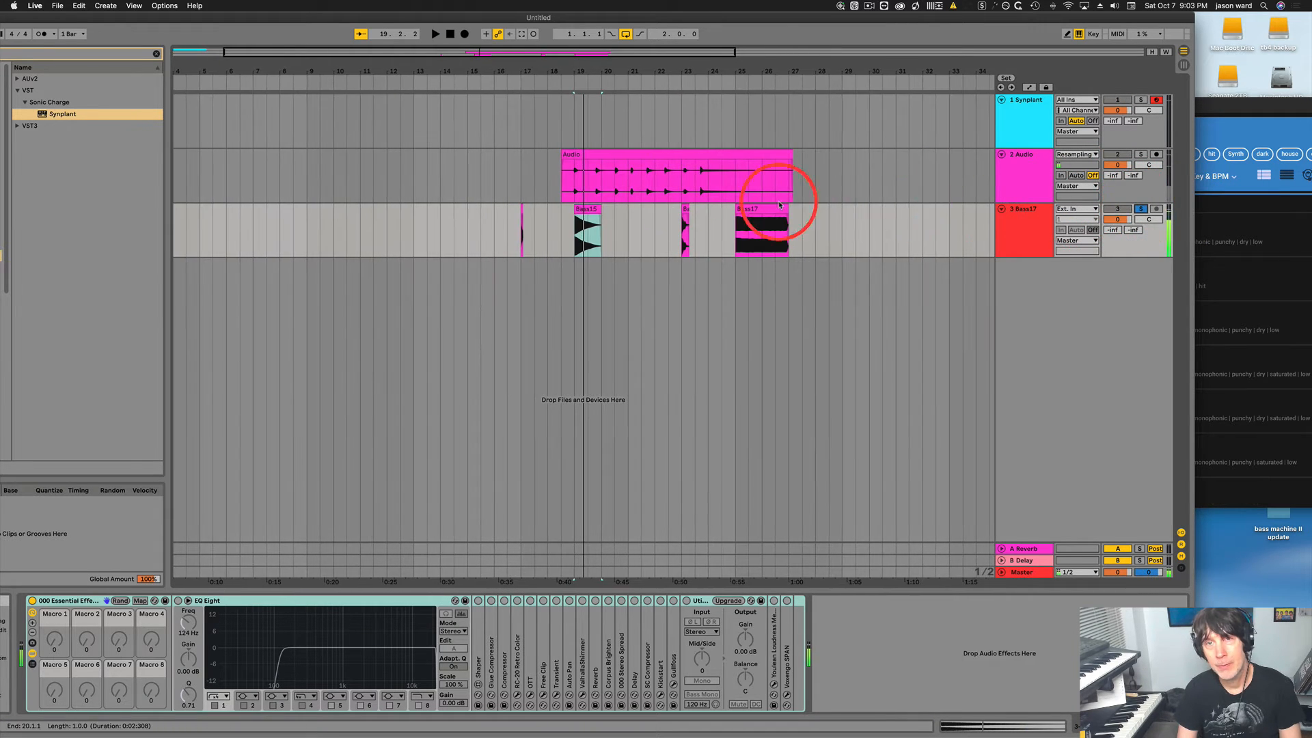
Load the Bass15 clip into Genopatch as the reference sound, shorten its analysed range, and play it back.
click(1024, 101)
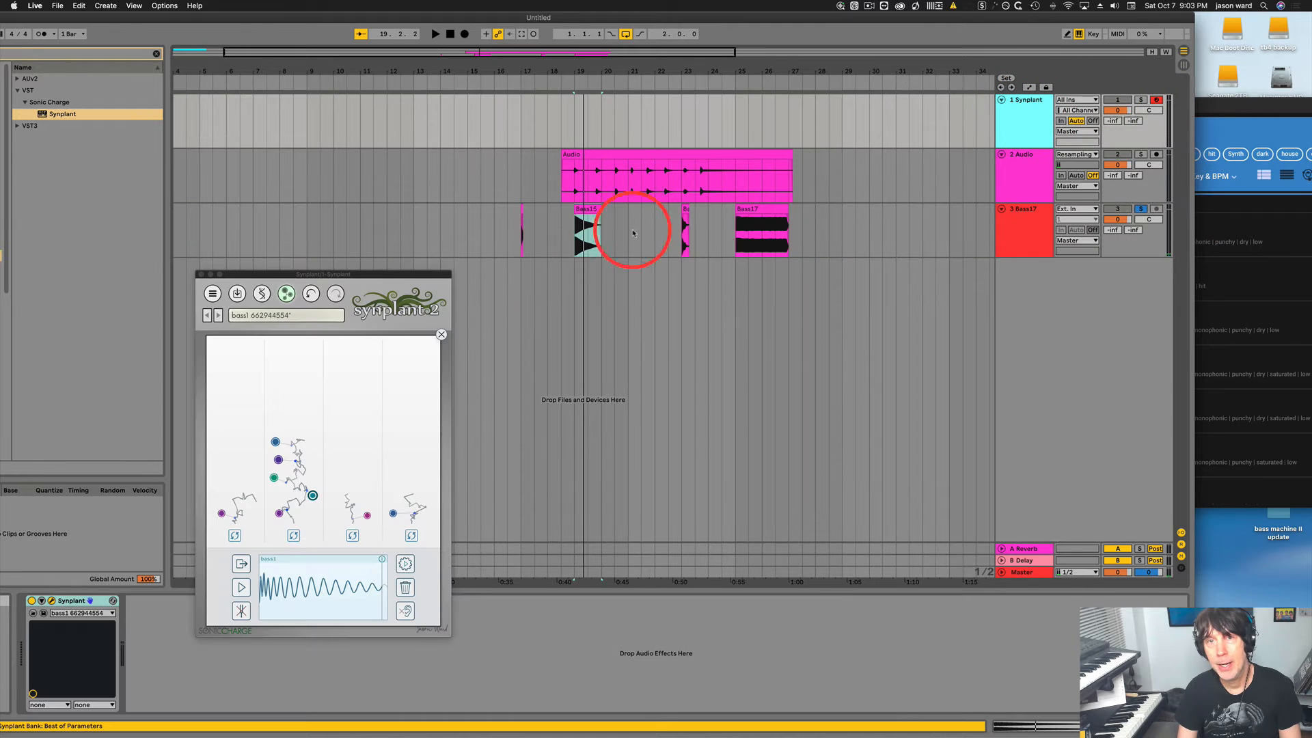
drag(584, 208, 323, 585)
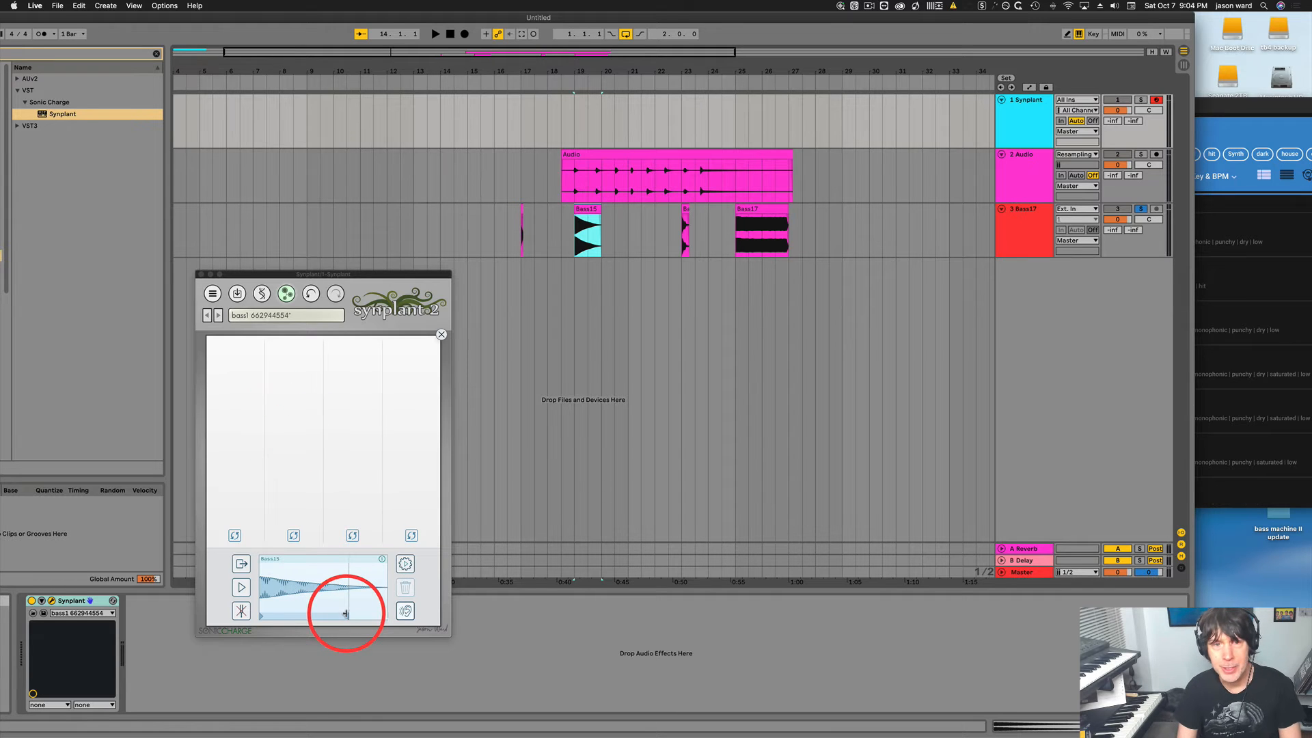
mouse_move(346, 614)
mouse_down()
mouse_move(269, 609)
mouse_move(337, 611)
mouse_move(271, 606)
mouse_move(321, 607)
mouse_move(308, 608)
mouse_up()
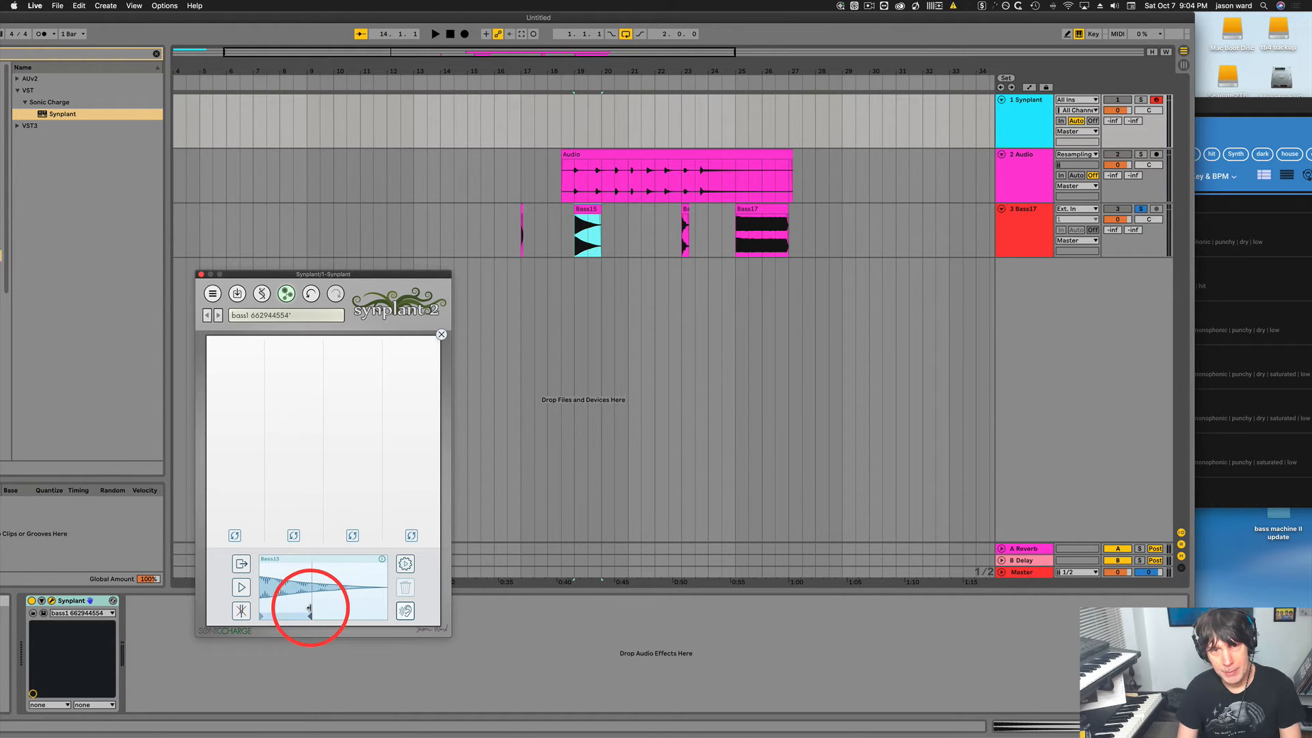
click(242, 587)
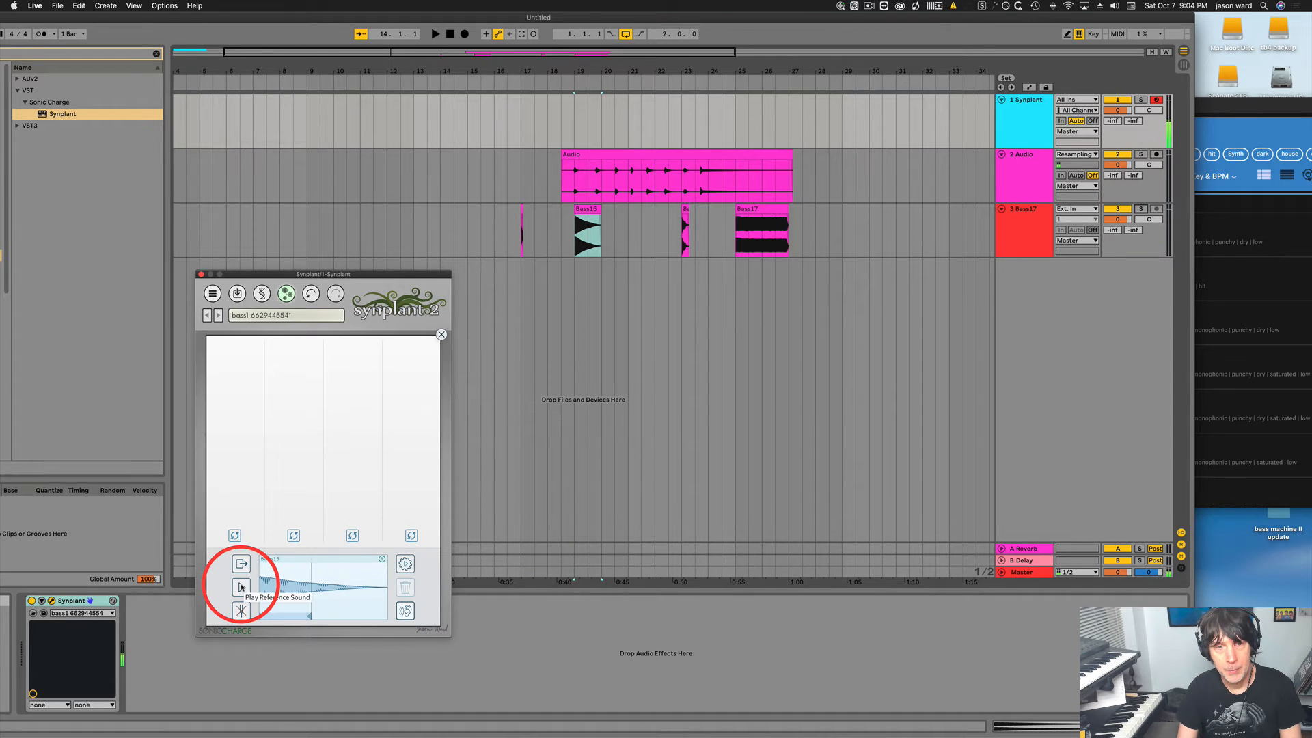
Generate patches from the Bass15 reference and compare candidates on the first two strands, keeping the blue one on the second strand.
click(406, 565)
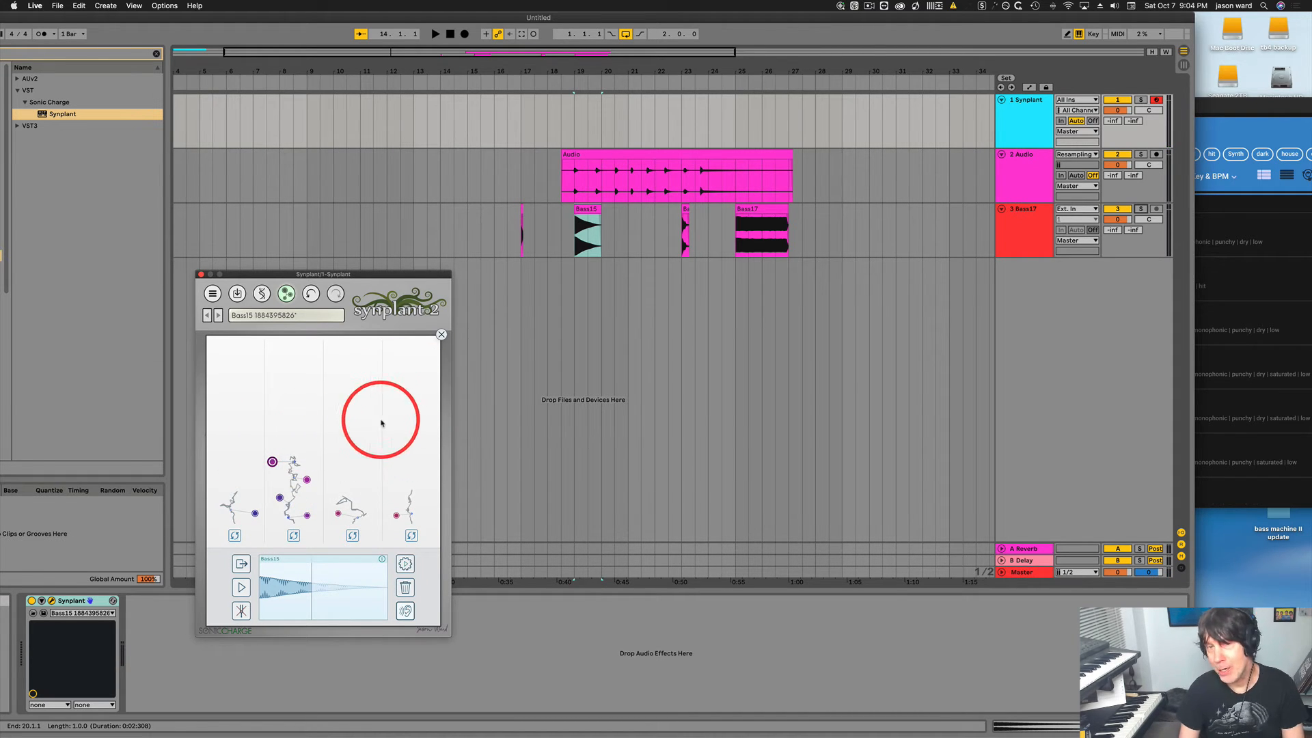
click(255, 514)
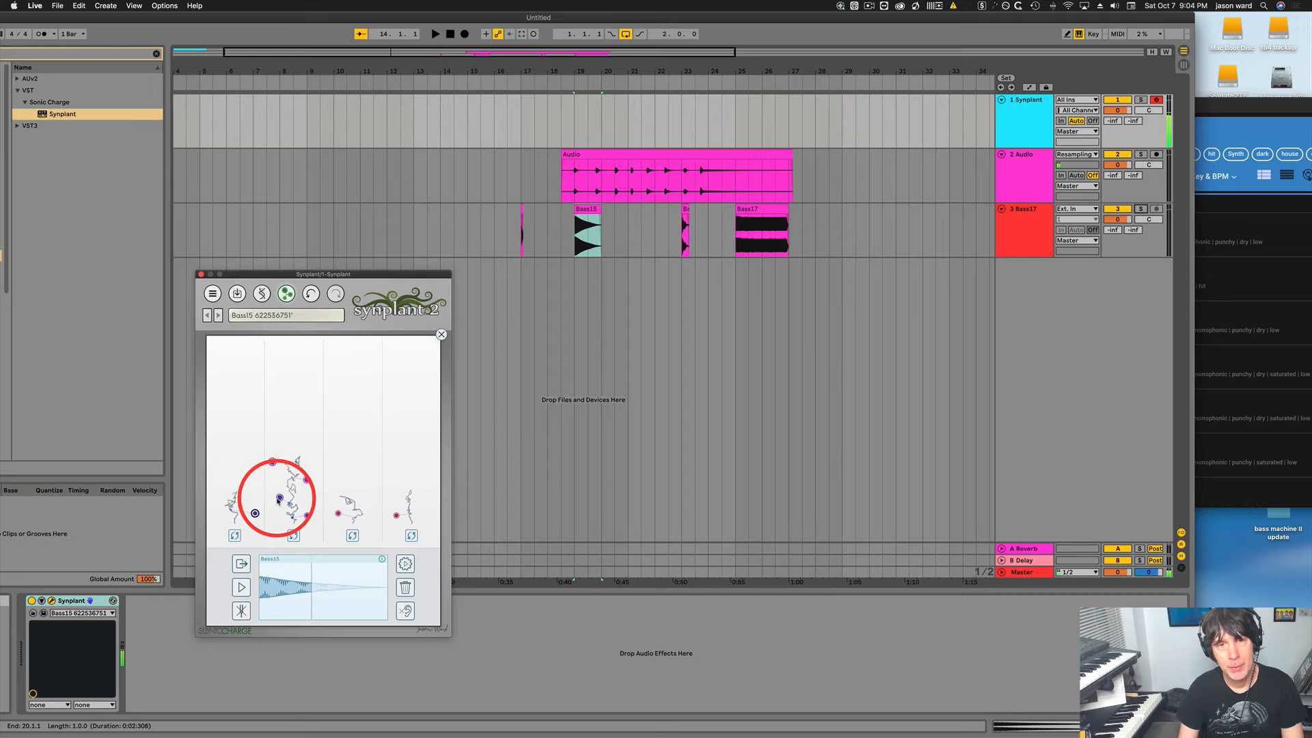
click(272, 462)
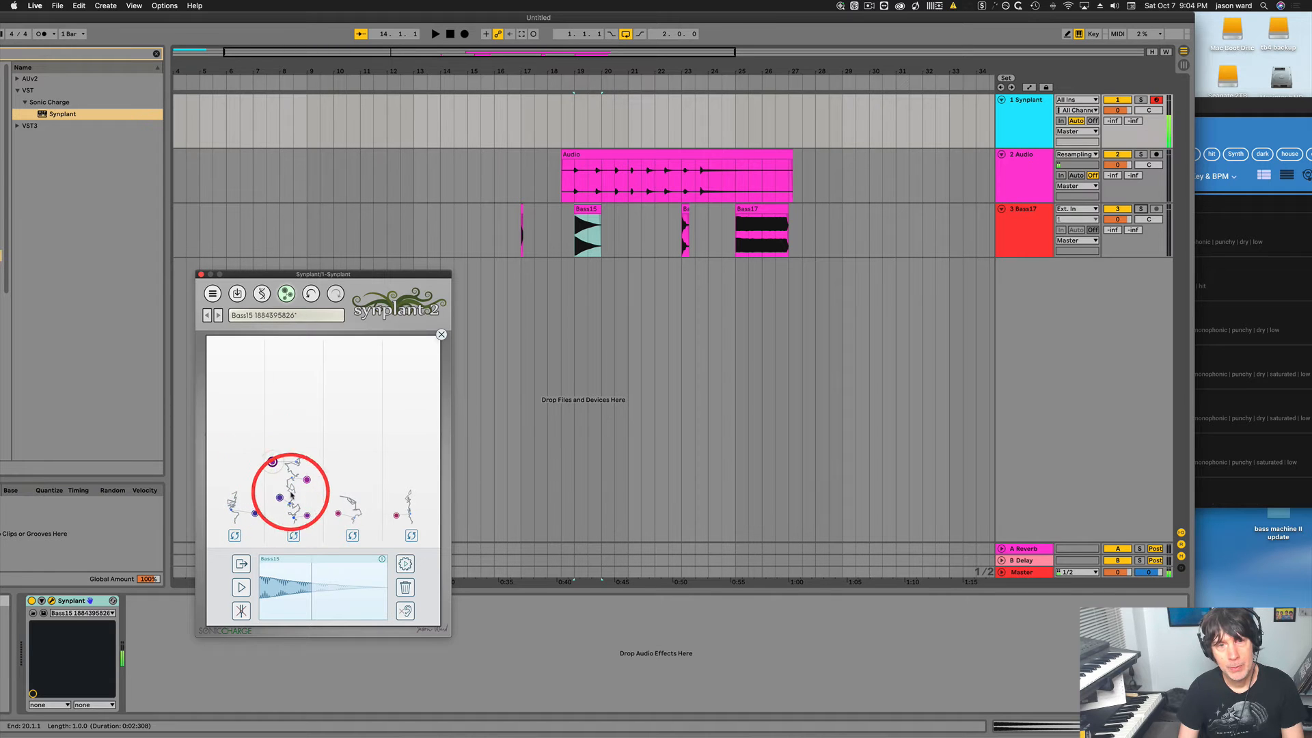
click(307, 481)
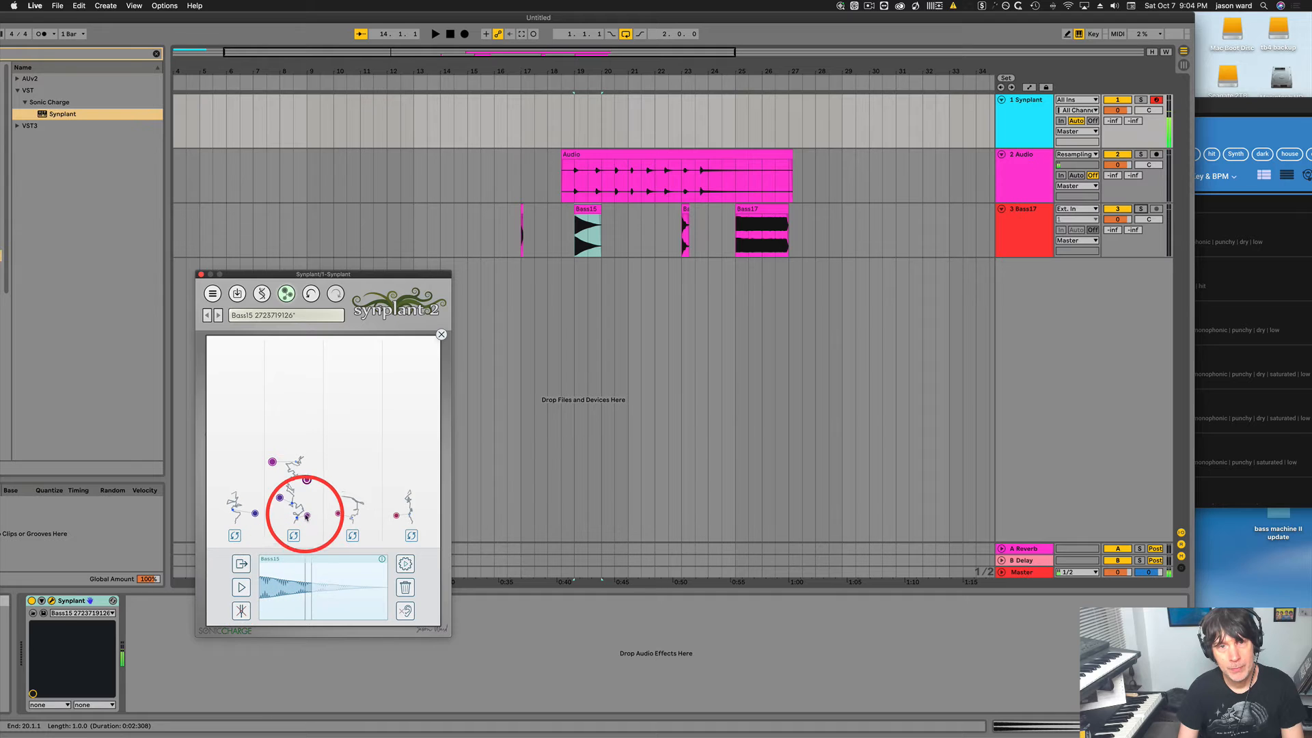
click(280, 498)
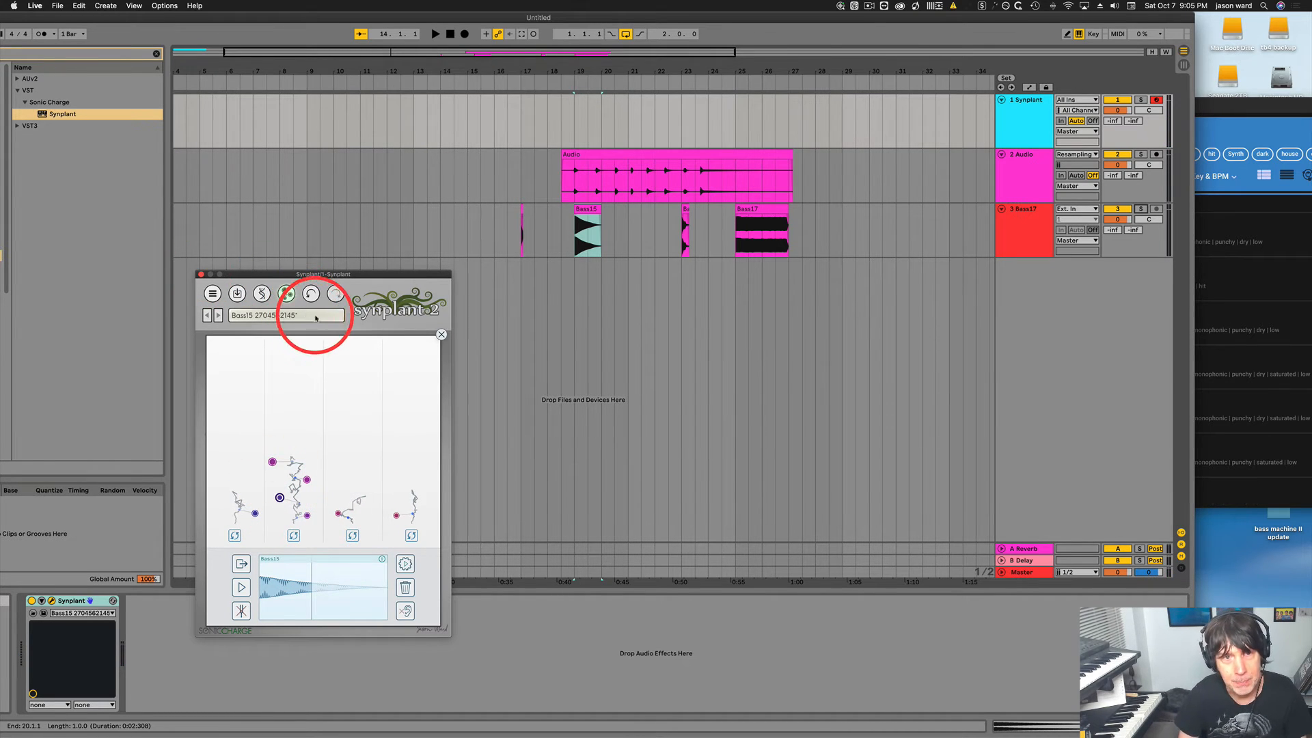
Save the selected patch in the Synplant User Patches folder as wow Bass 1.
click(238, 293)
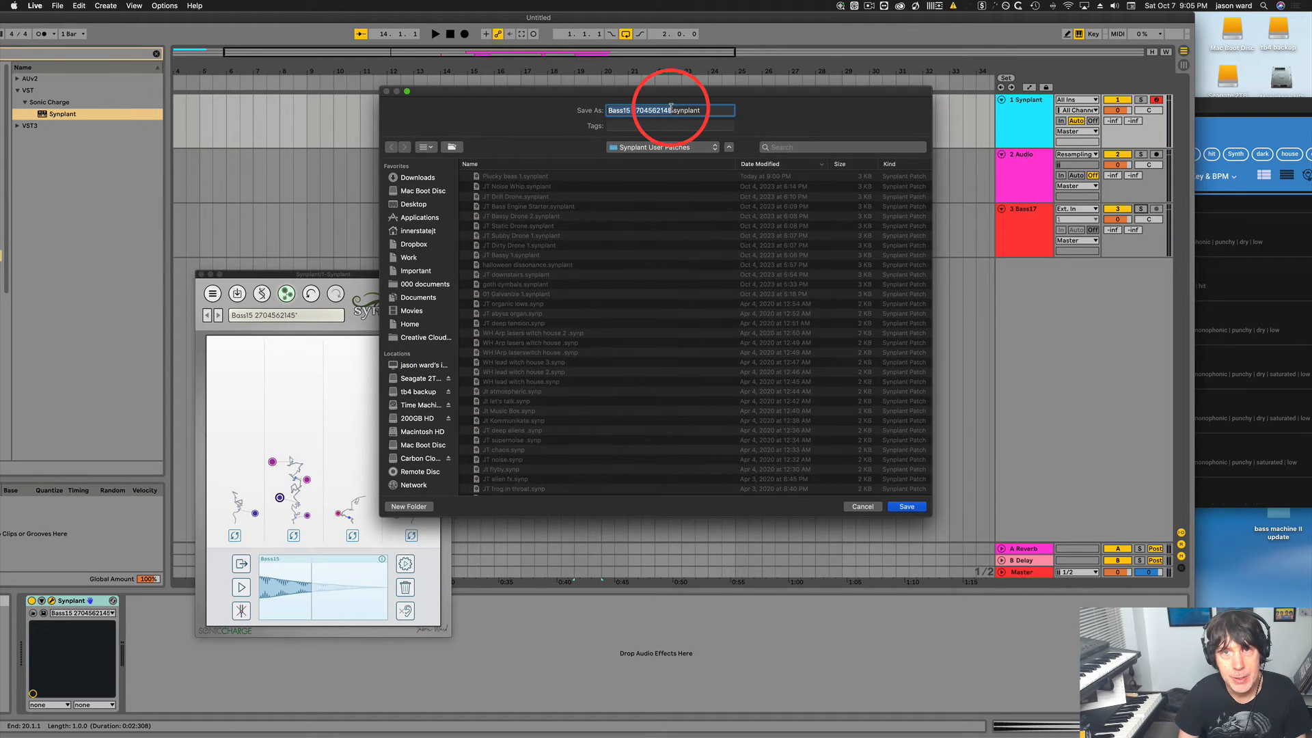
key(BackSpace)
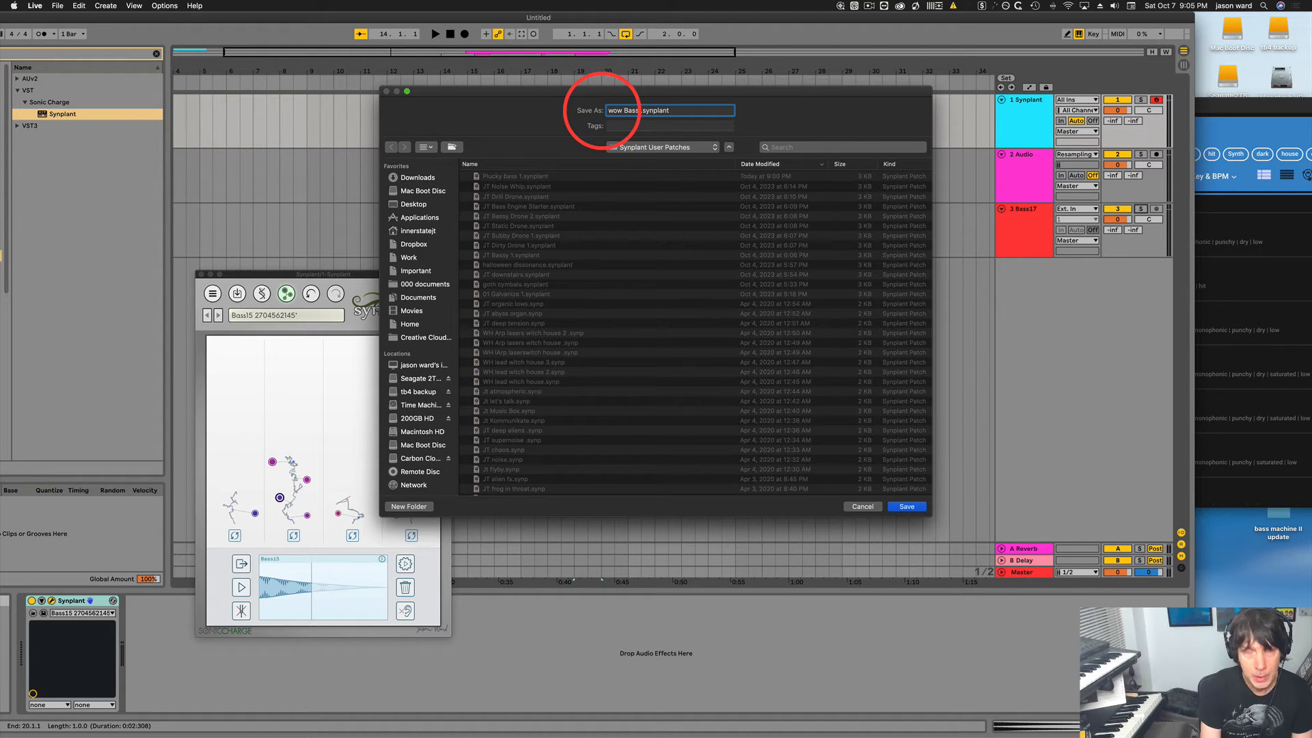
key(Return)
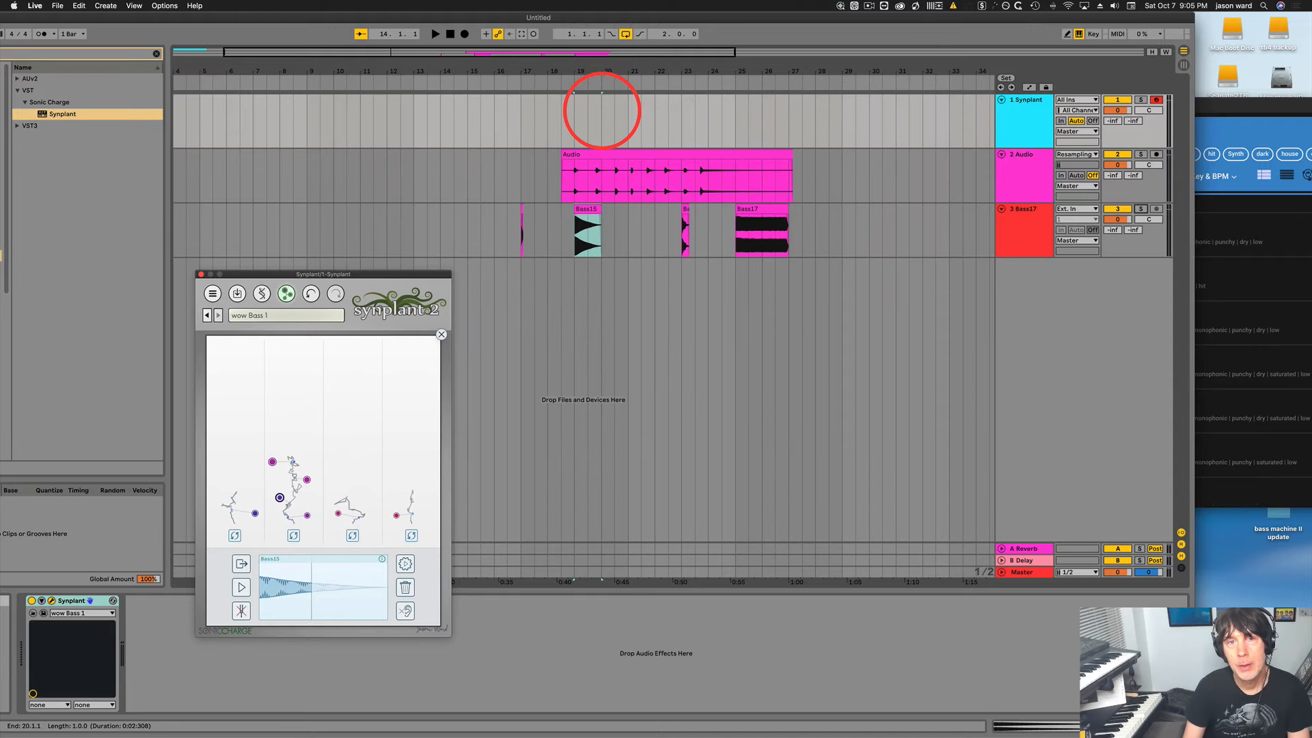
Close Genopatch and grow the branches of the wow Bass 1 seed with the mod wheel while playing it.
click(440, 335)
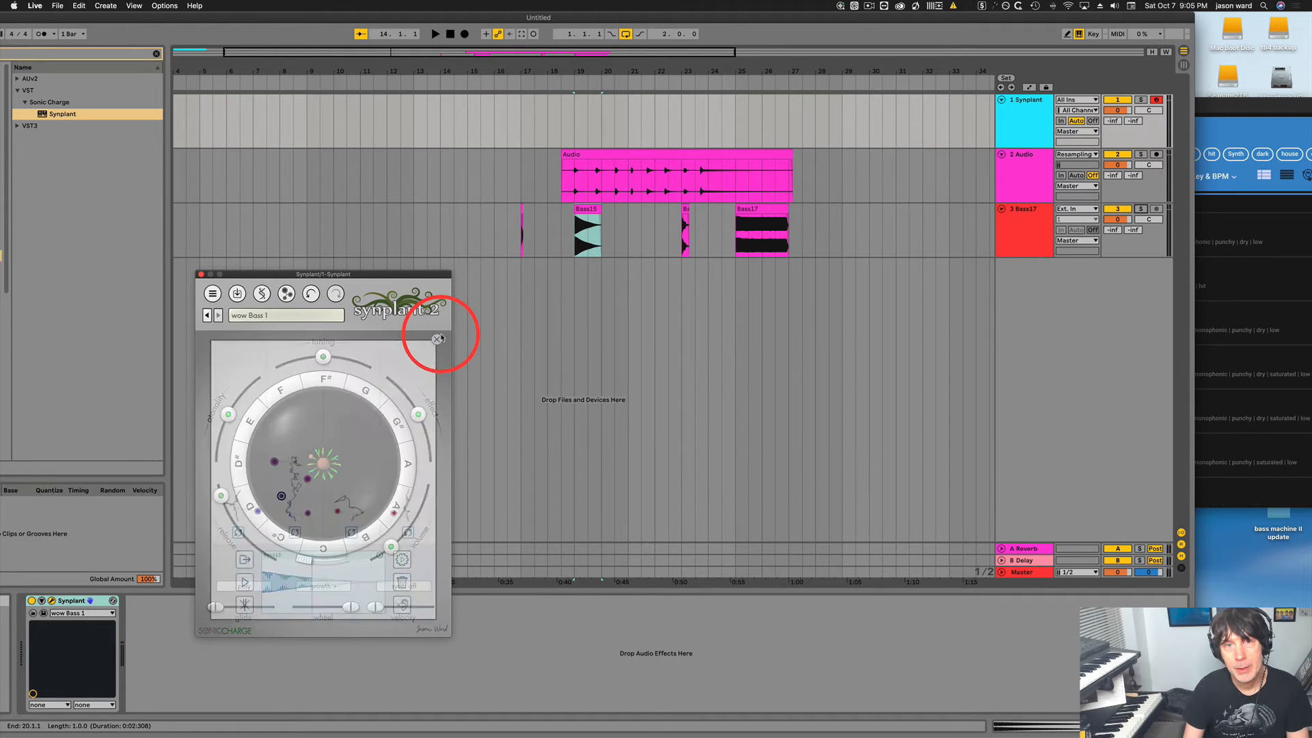
click(307, 463)
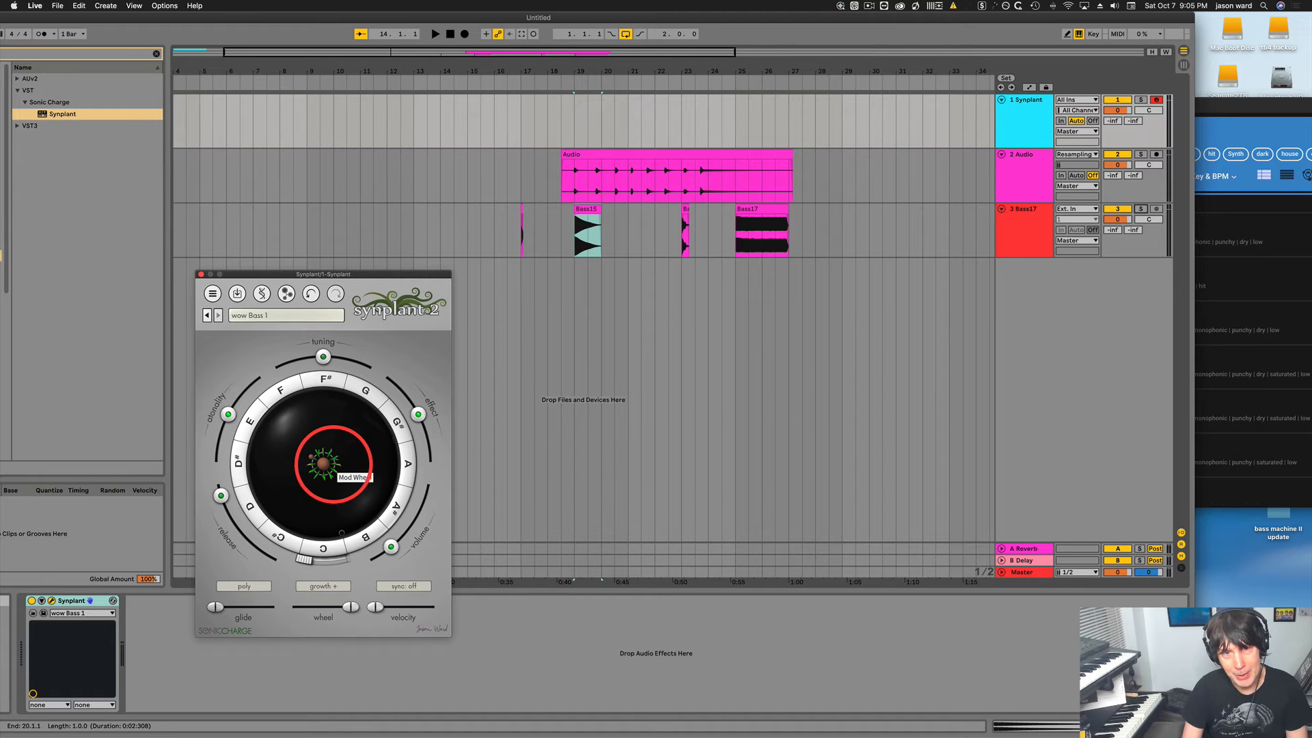
drag(323, 464, 290, 452)
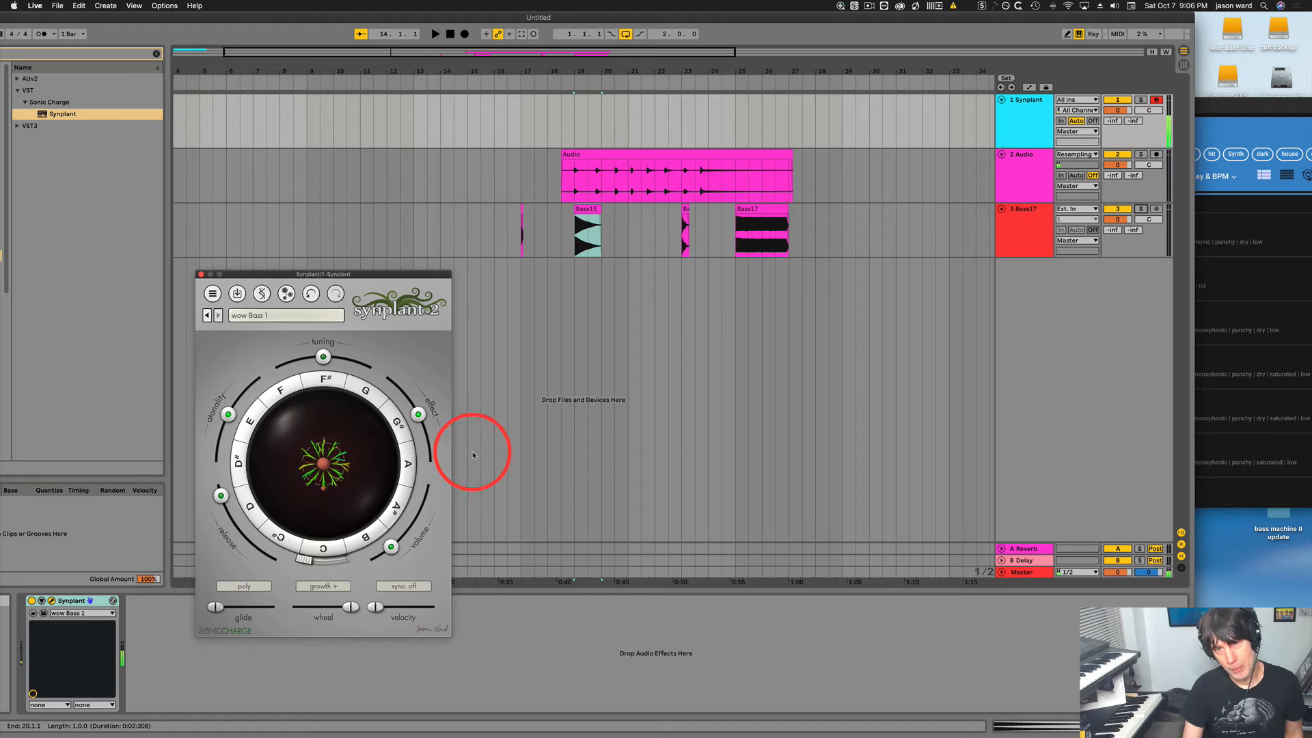
Load the Bass17 clip into Genopatch as the reference sound and generate patches from it.
click(424, 484)
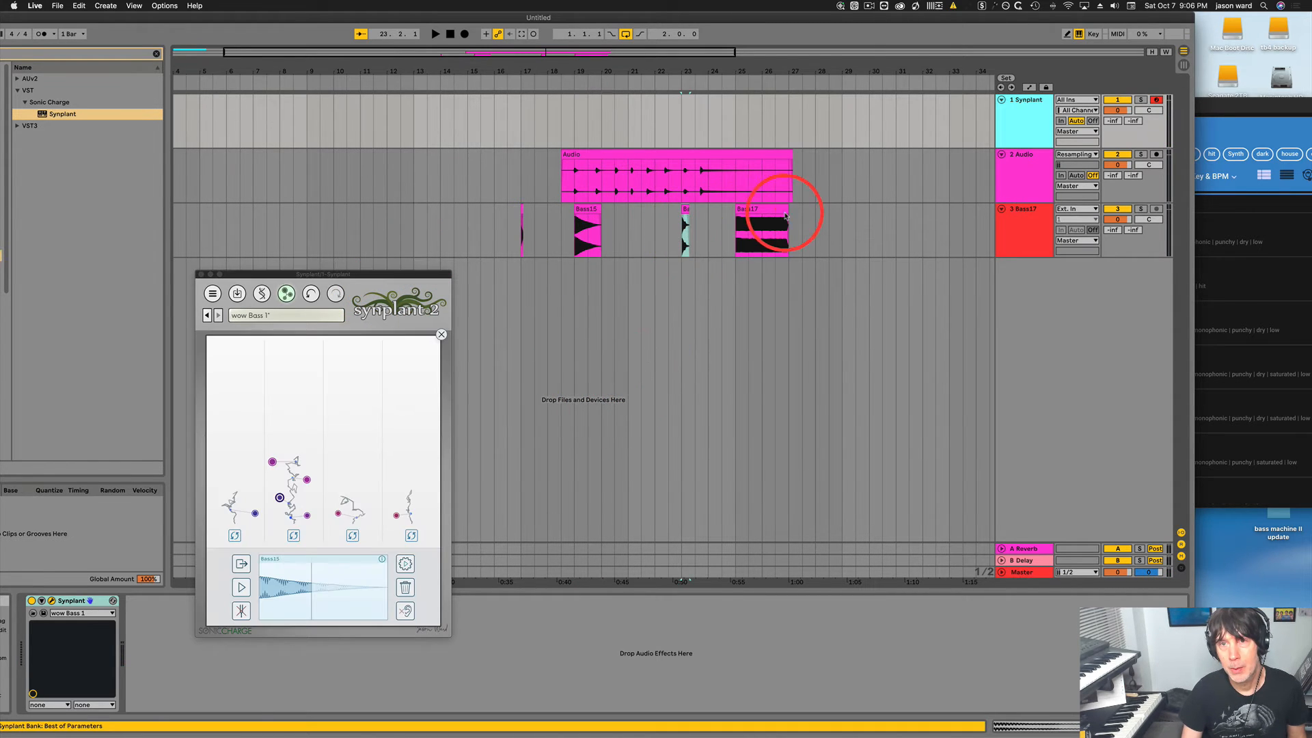
click(771, 209)
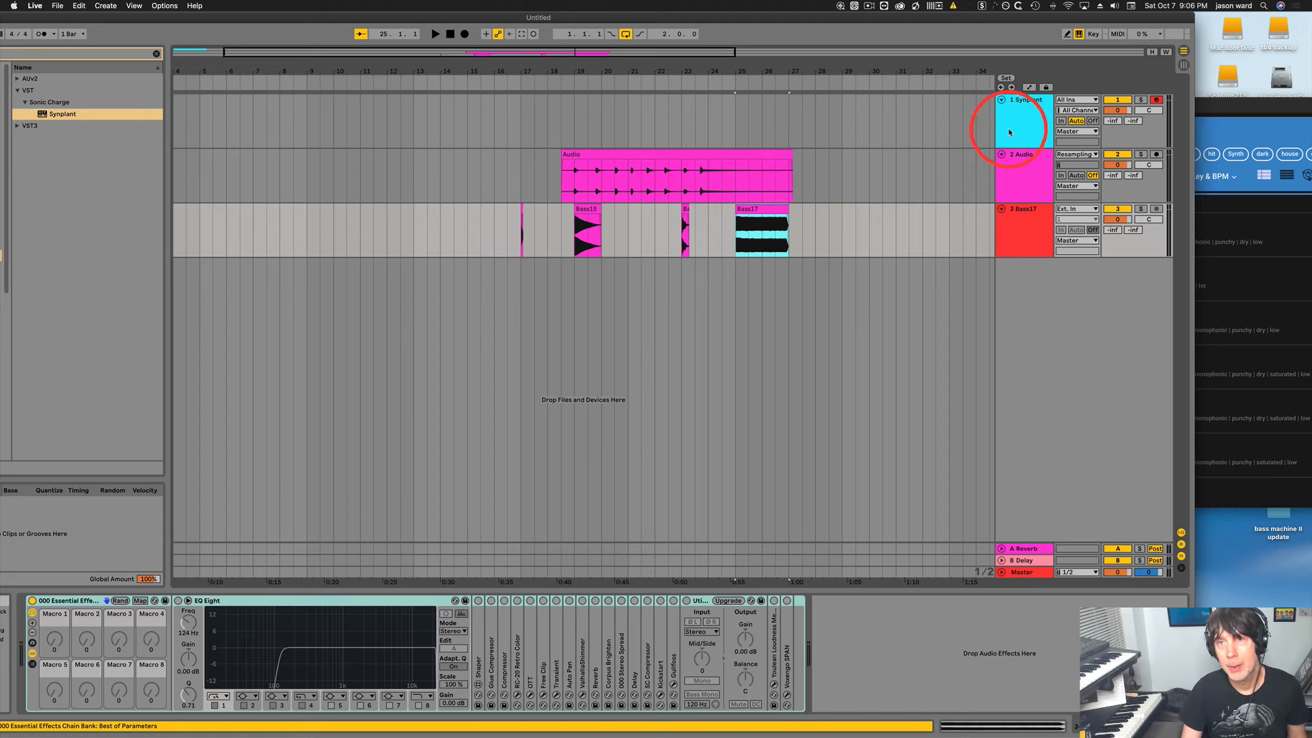
click(1029, 101)
drag(760, 210, 333, 442)
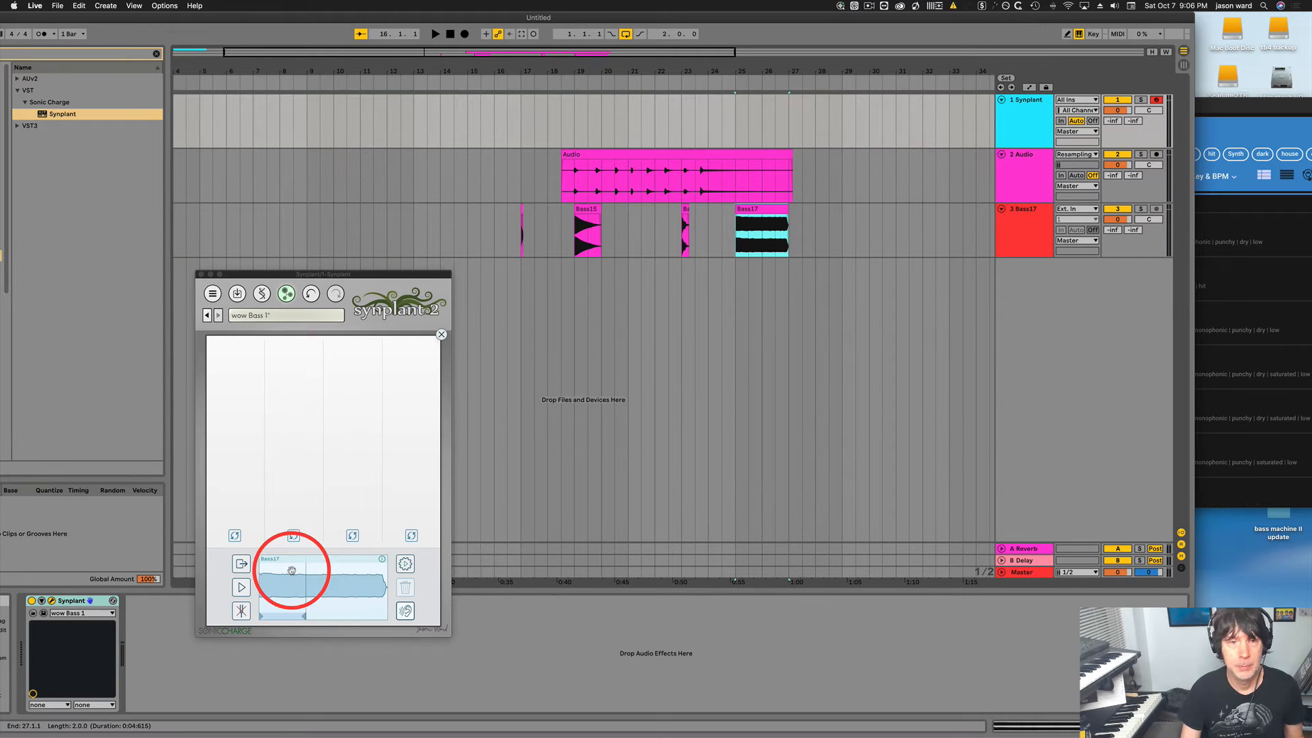
click(405, 564)
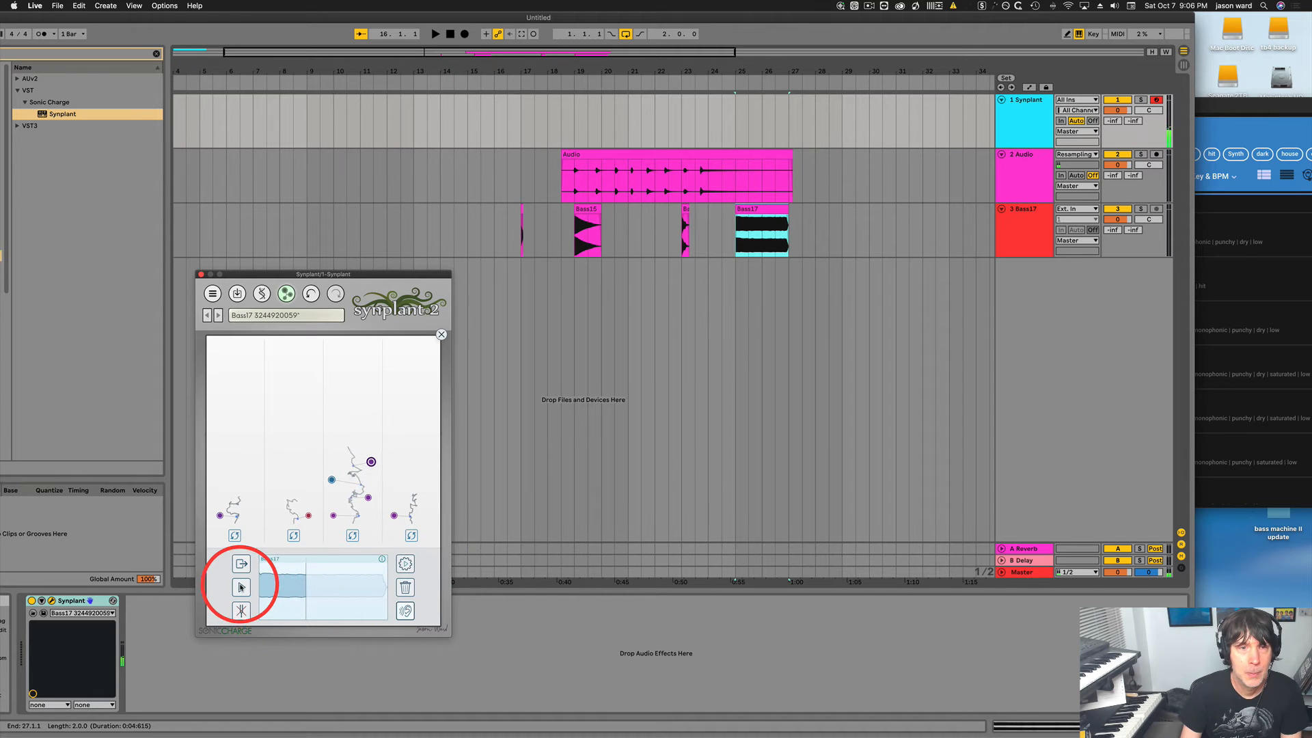
Compare the Bass17 reference with the generated candidates on the third strand, keeping its uppermost purple one.
click(240, 587)
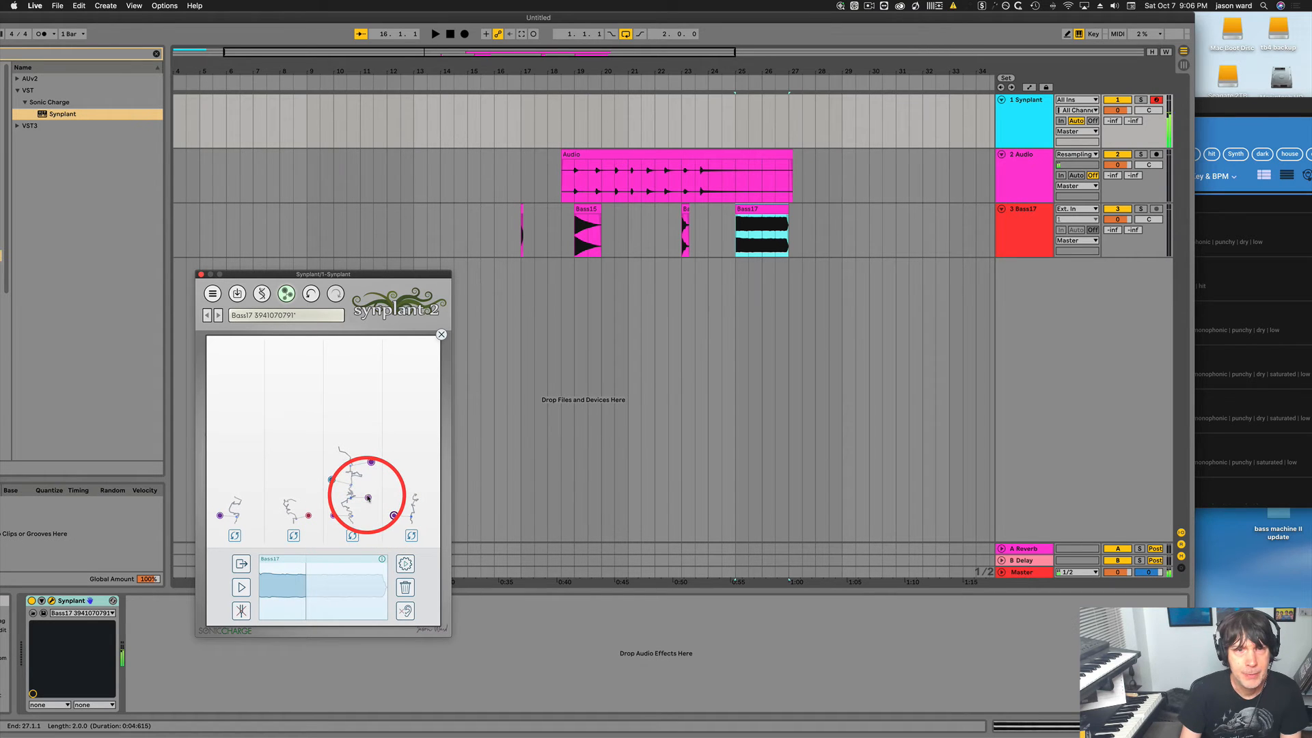
drag(368, 497, 370, 462)
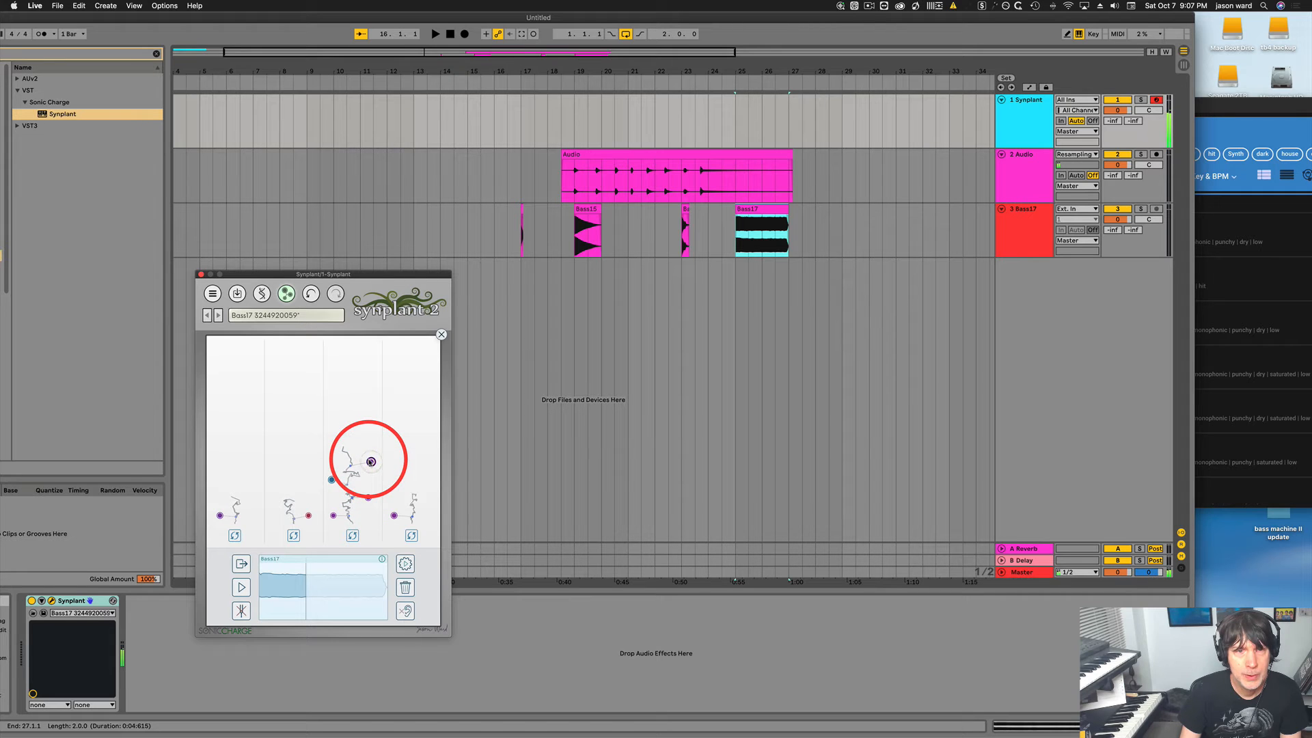
click(241, 588)
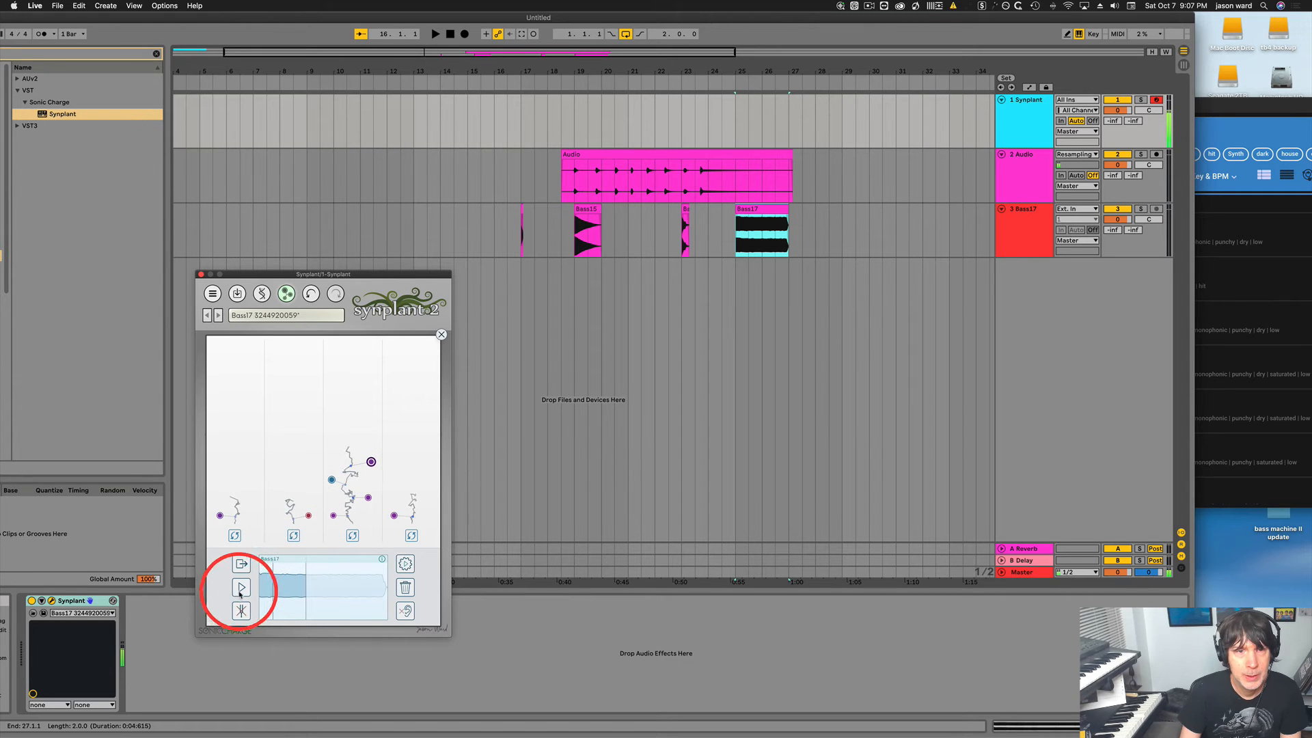
drag(371, 462, 372, 464)
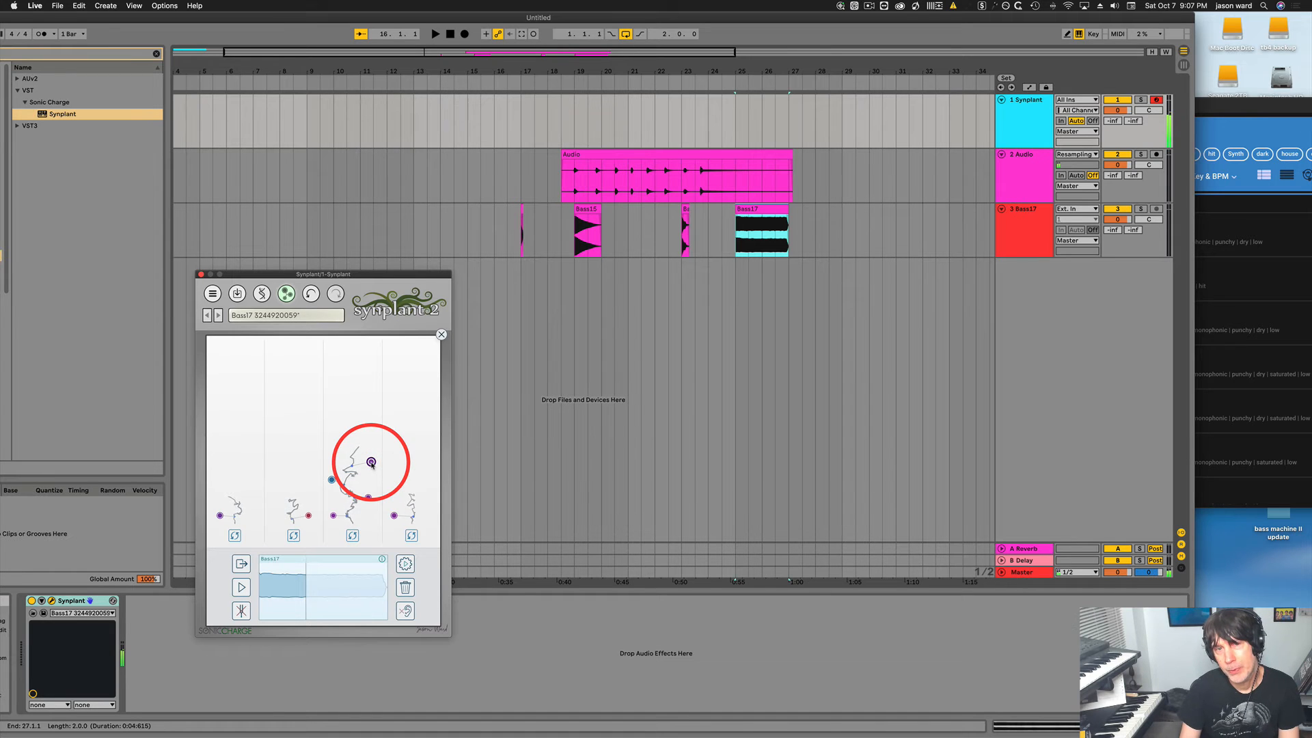
drag(371, 462, 371, 461)
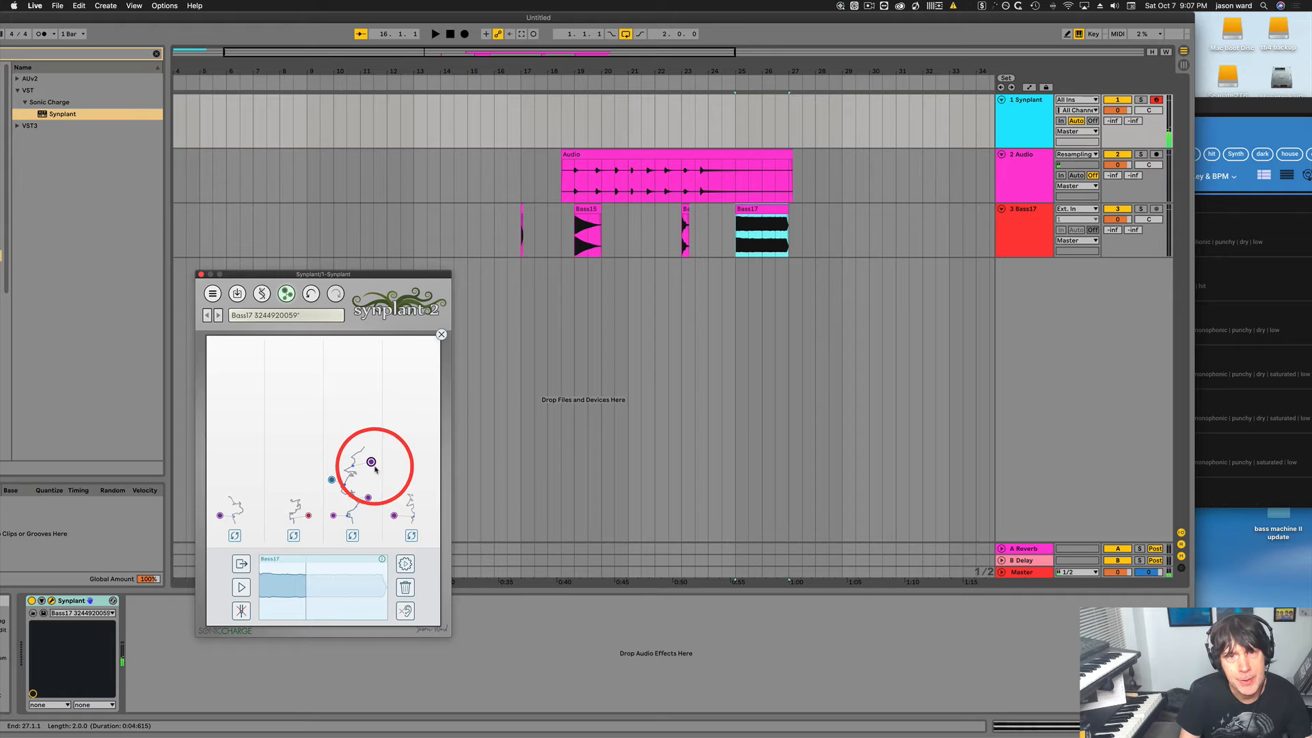
Close Genopatch and set the patch's release to about the middle of its range.
click(441, 335)
drag(263, 552, 239, 531)
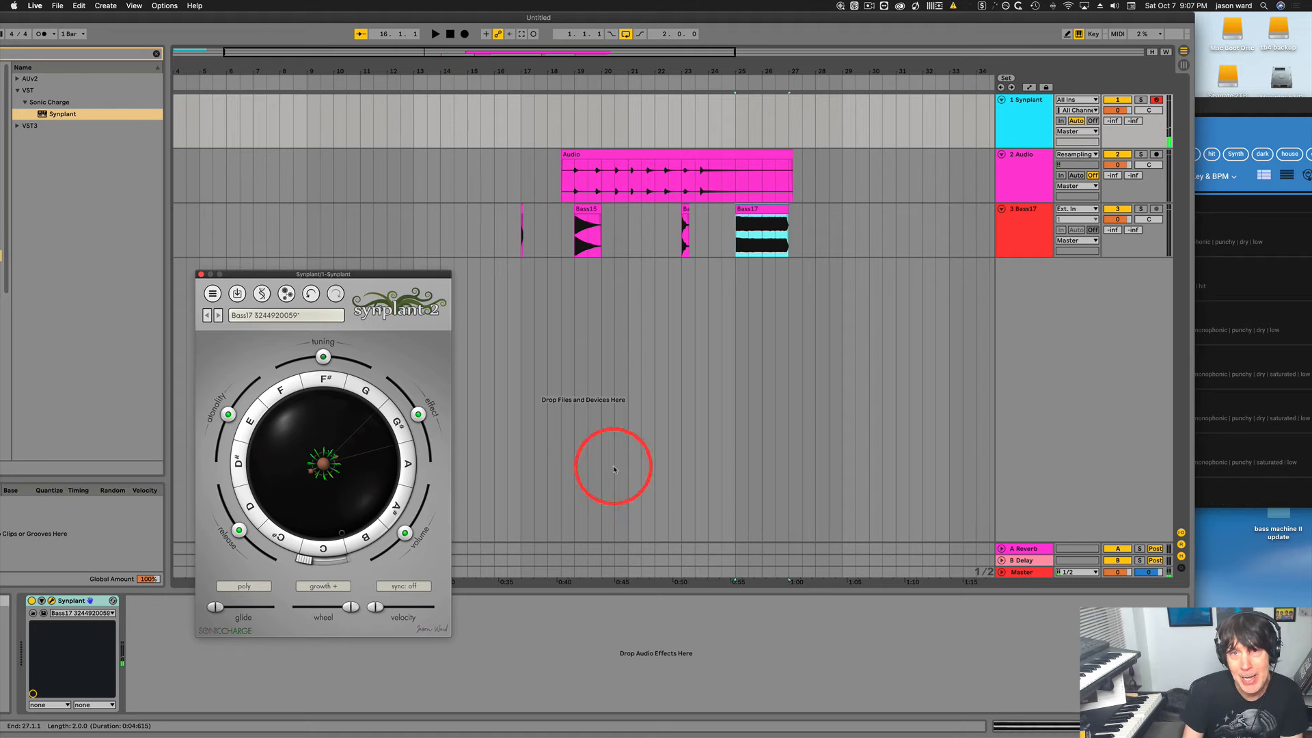
Switch to COSMOS, search for lead samples, and add Porta Lead-C#6 to the Bass17 track ahead of the bass clips.
click(1255, 102)
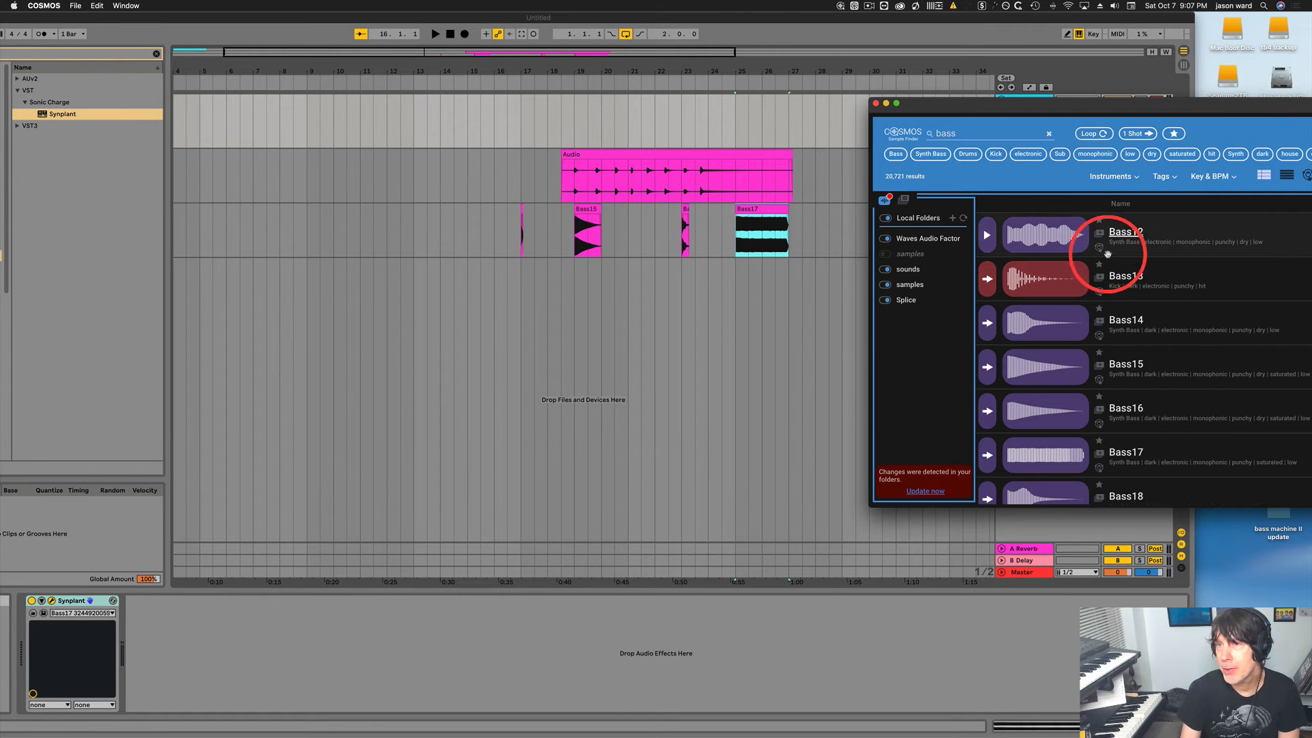
click(1049, 133)
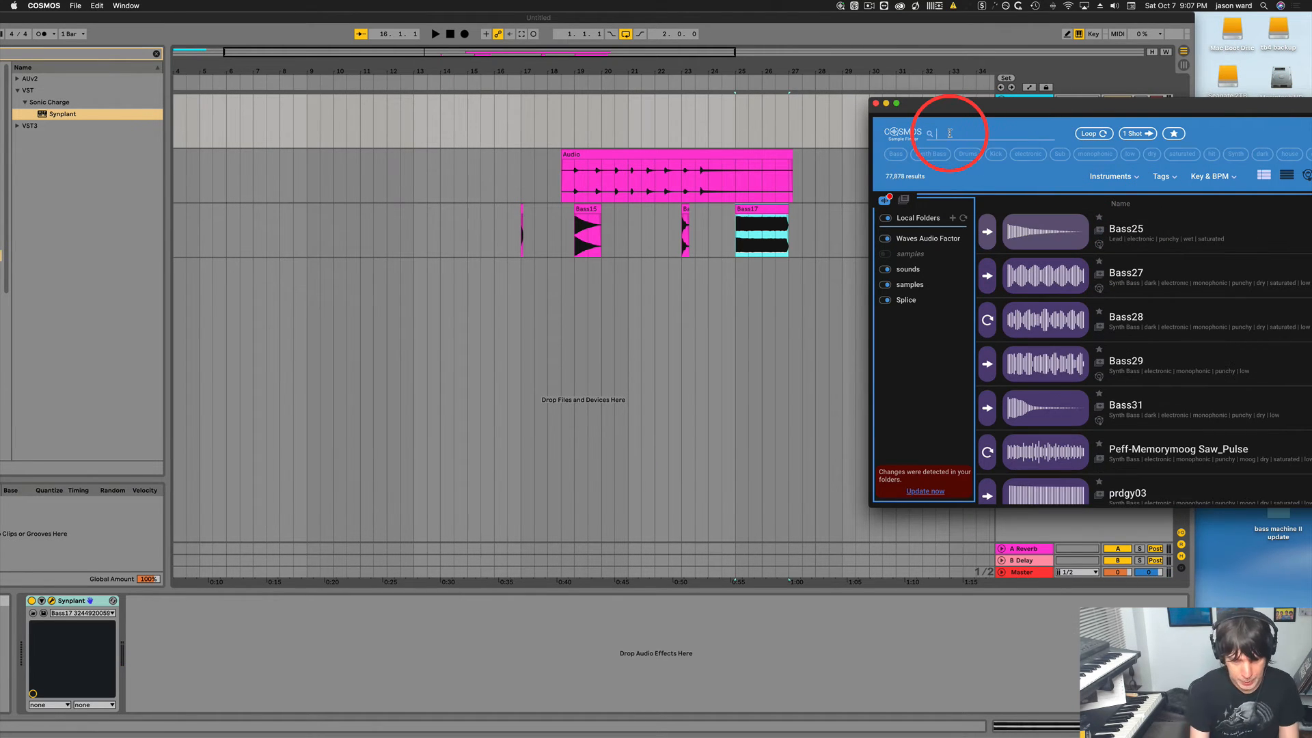
text(lead)
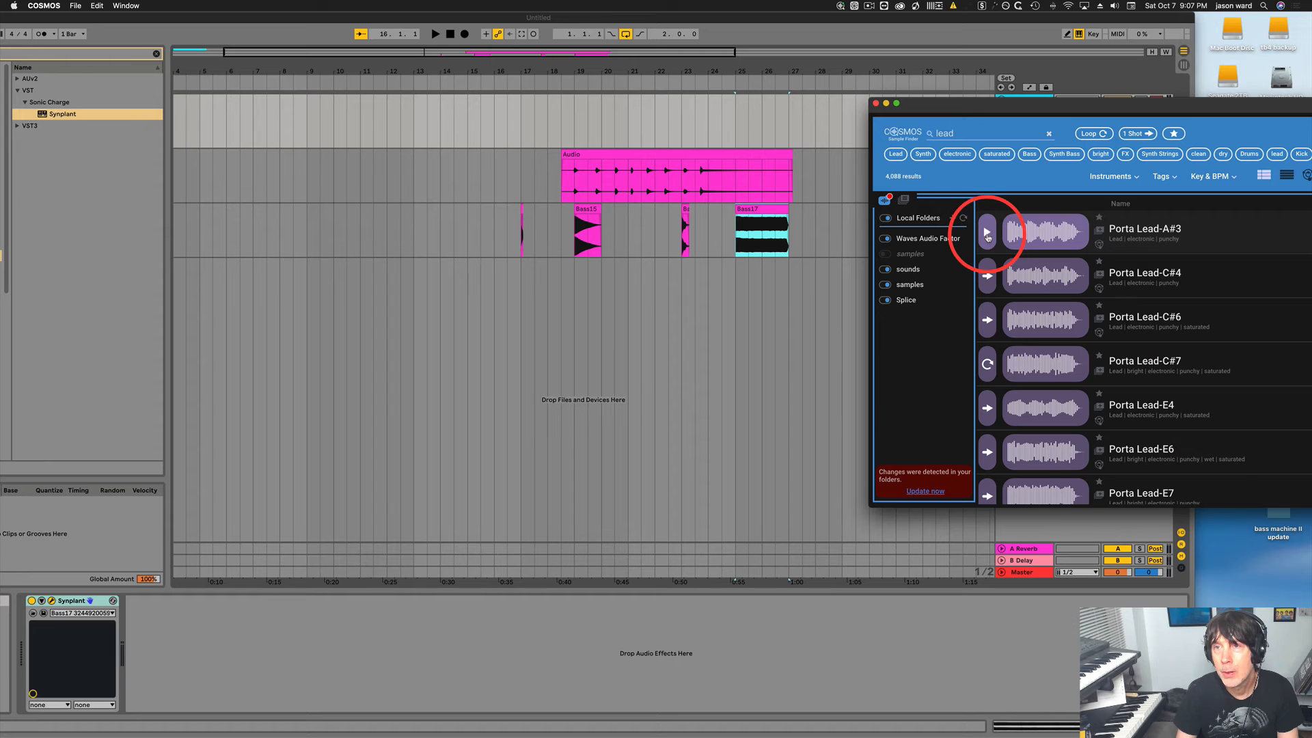
click(987, 276)
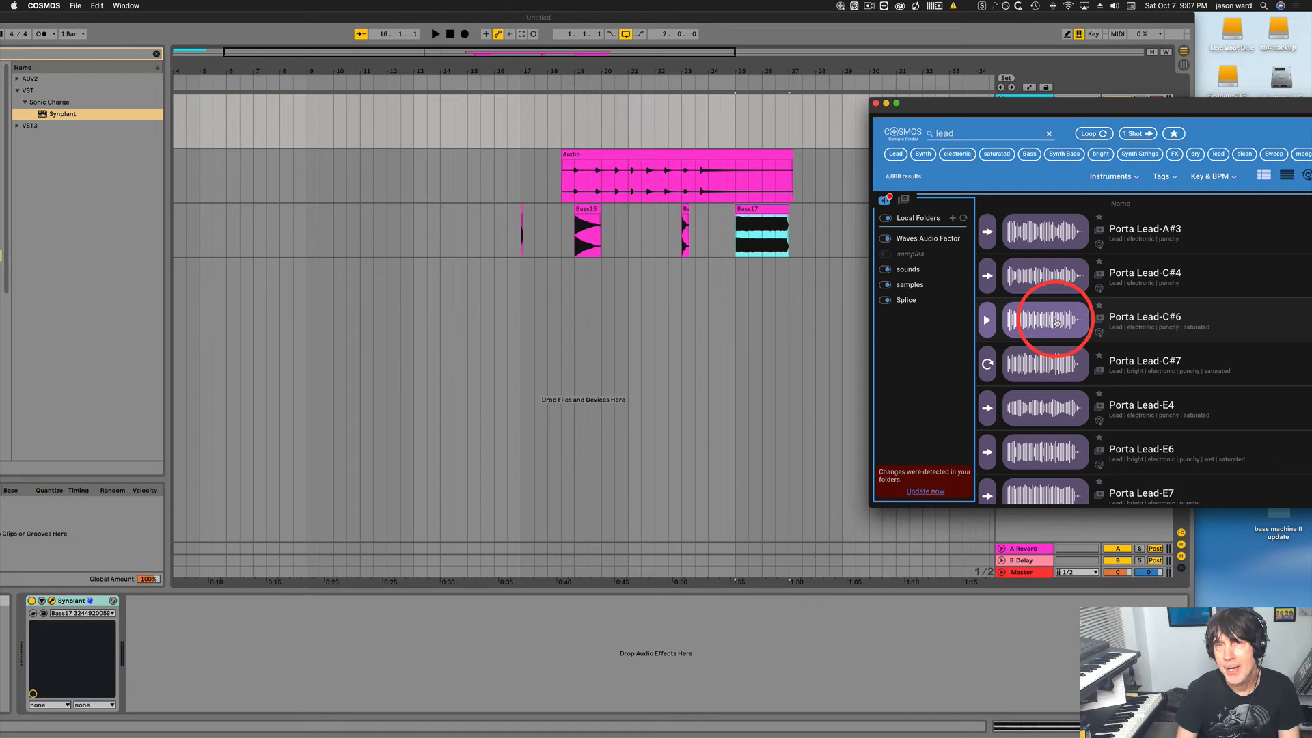
drag(1055, 322, 406, 233)
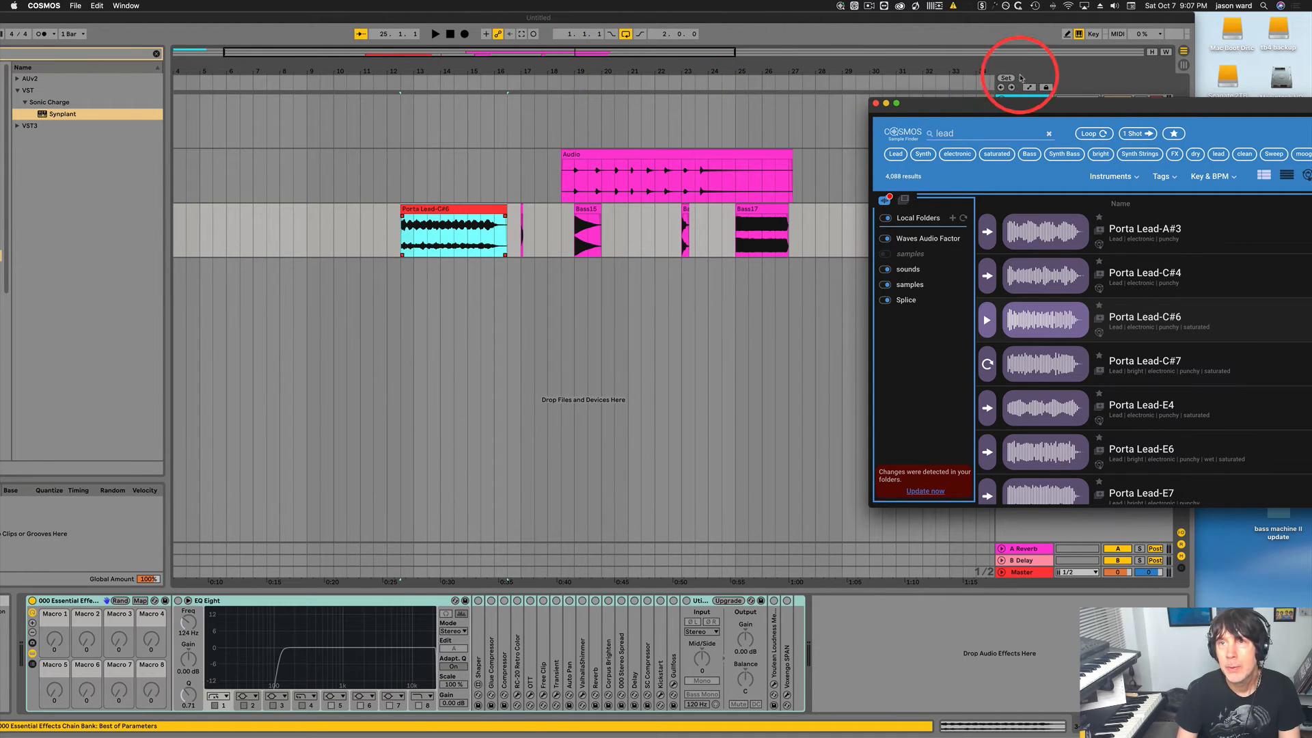
Switch back to Ableton Live, load the Porta Lead-C#6 clip into Genopatch as the reference sound, and play it back.
drag(1022, 104, 1035, 155)
click(1016, 100)
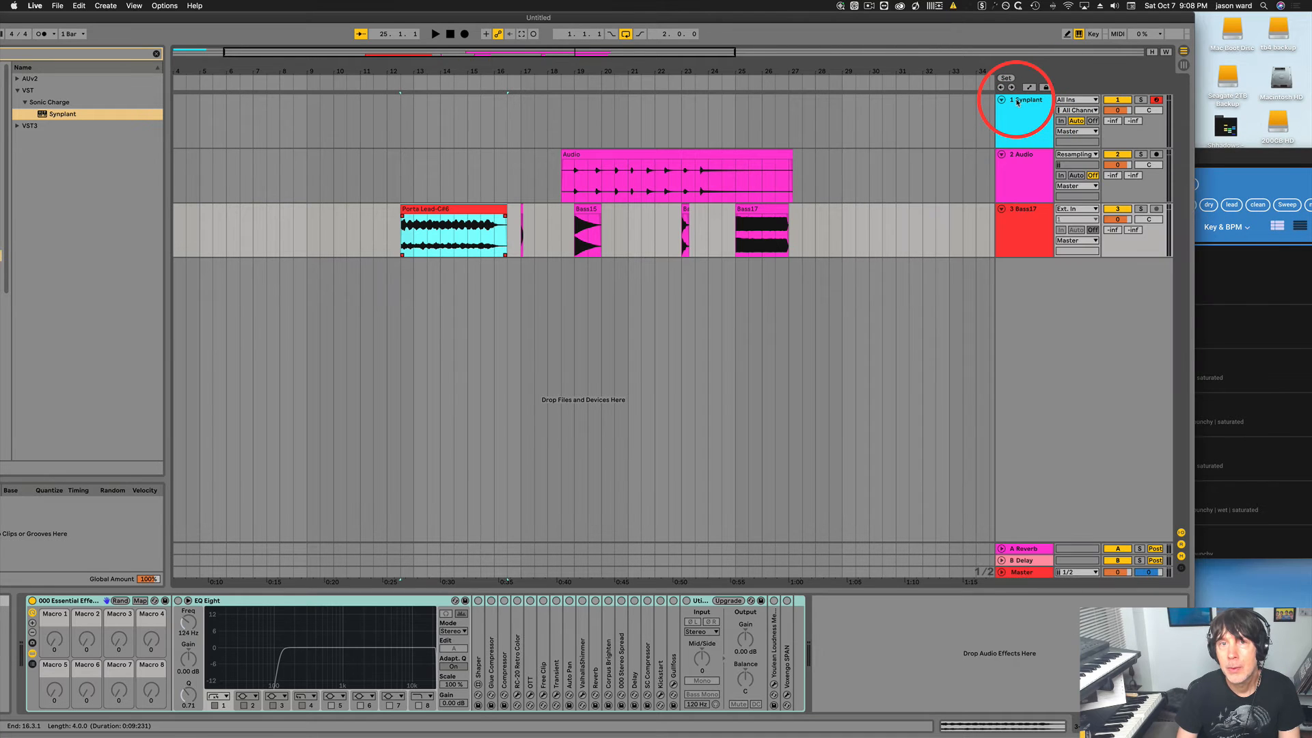
click(1017, 101)
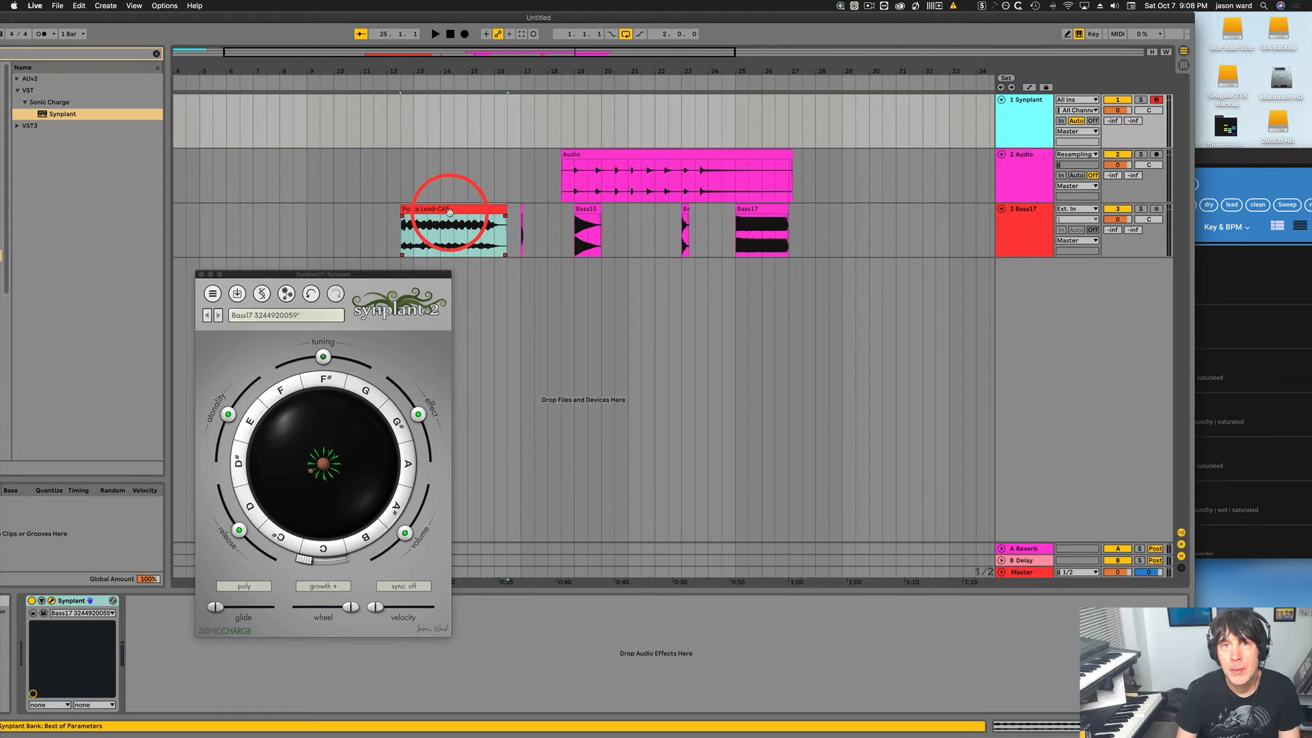
click(287, 294)
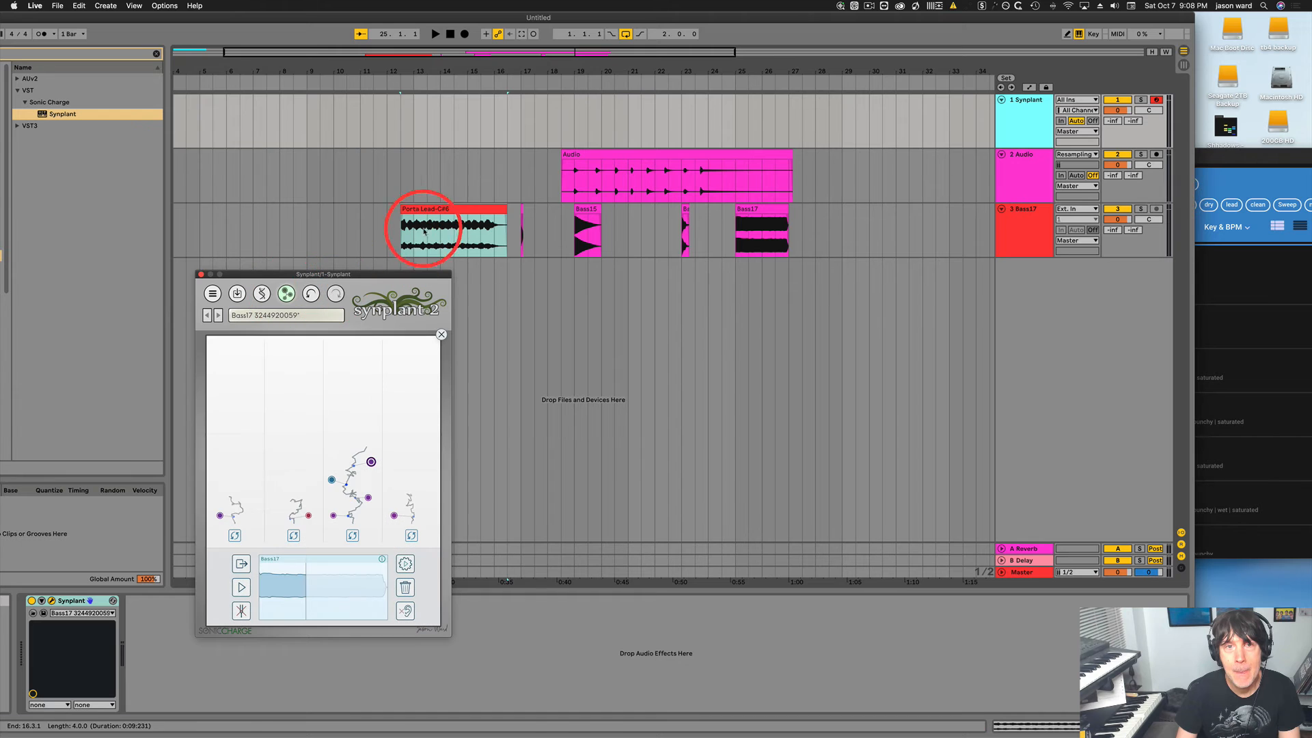
drag(424, 230, 345, 420)
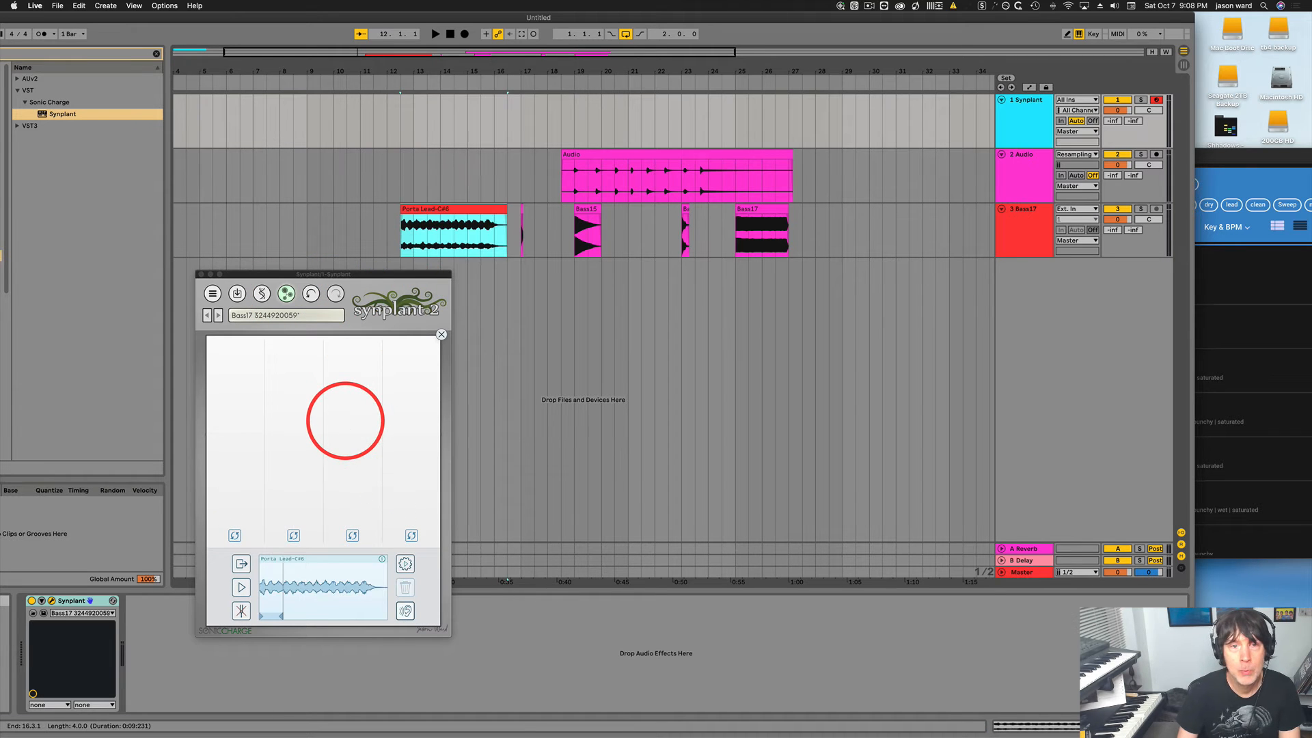
click(280, 614)
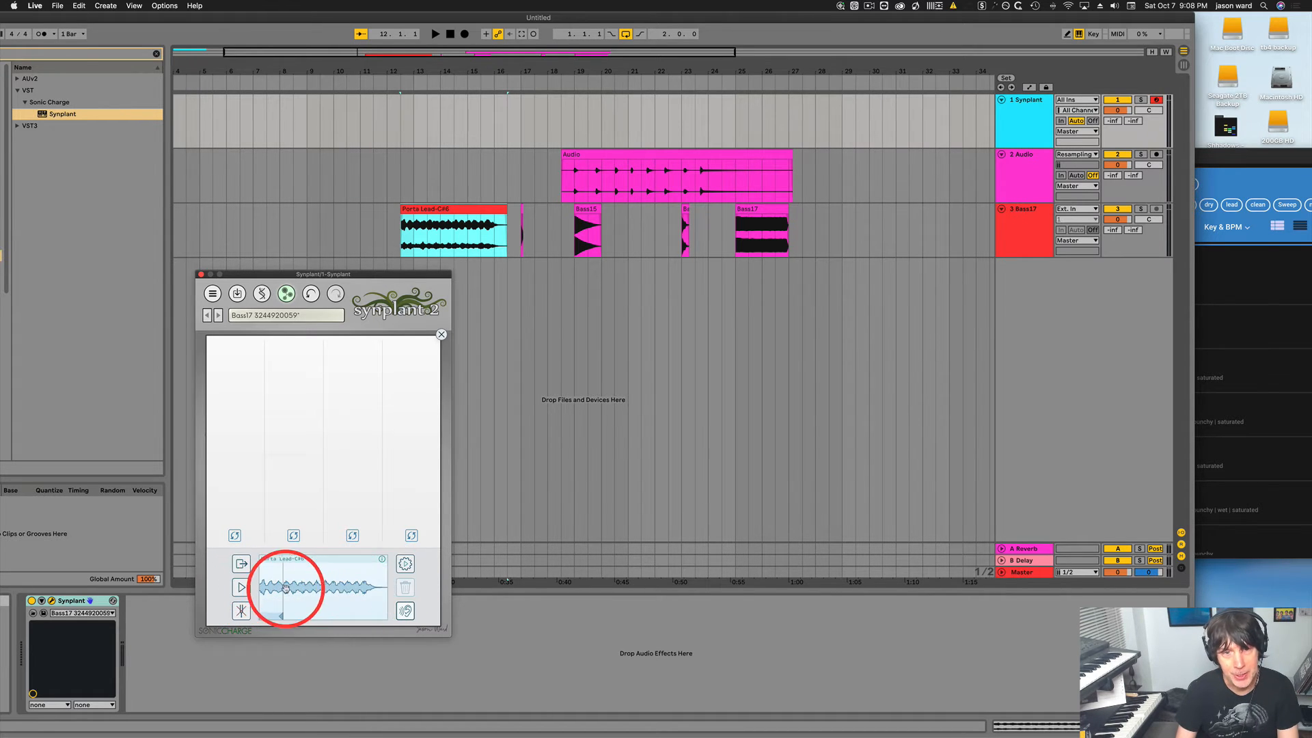
click(241, 587)
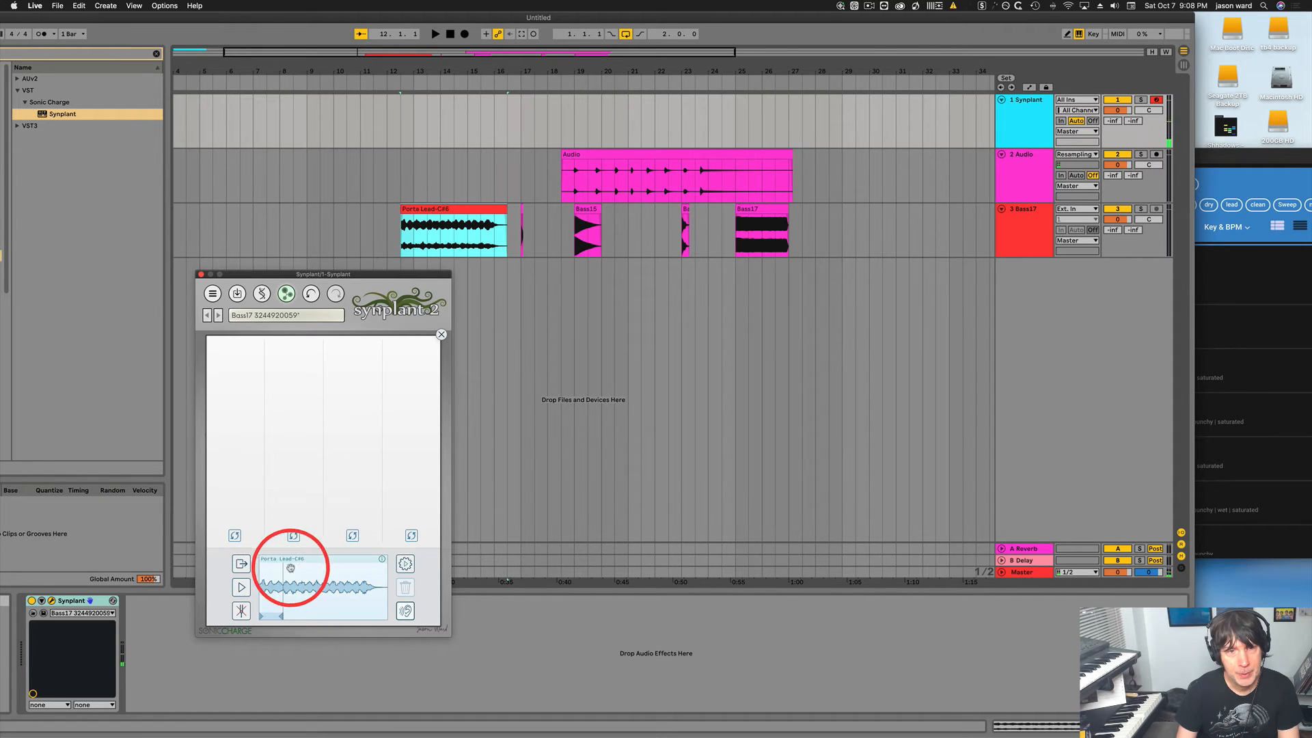
Generate patches from the Porta Lead-C#6 reference, stop the generation, and audition the candidates.
click(406, 563)
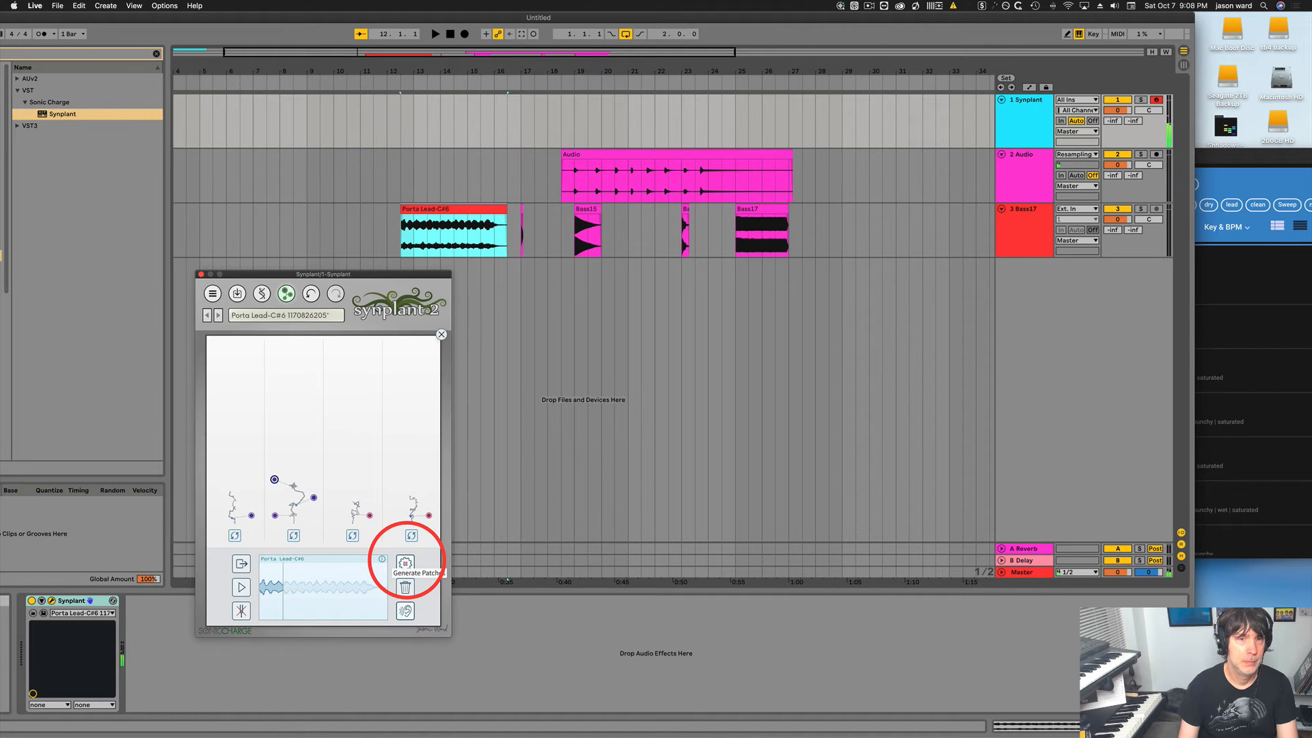
click(405, 562)
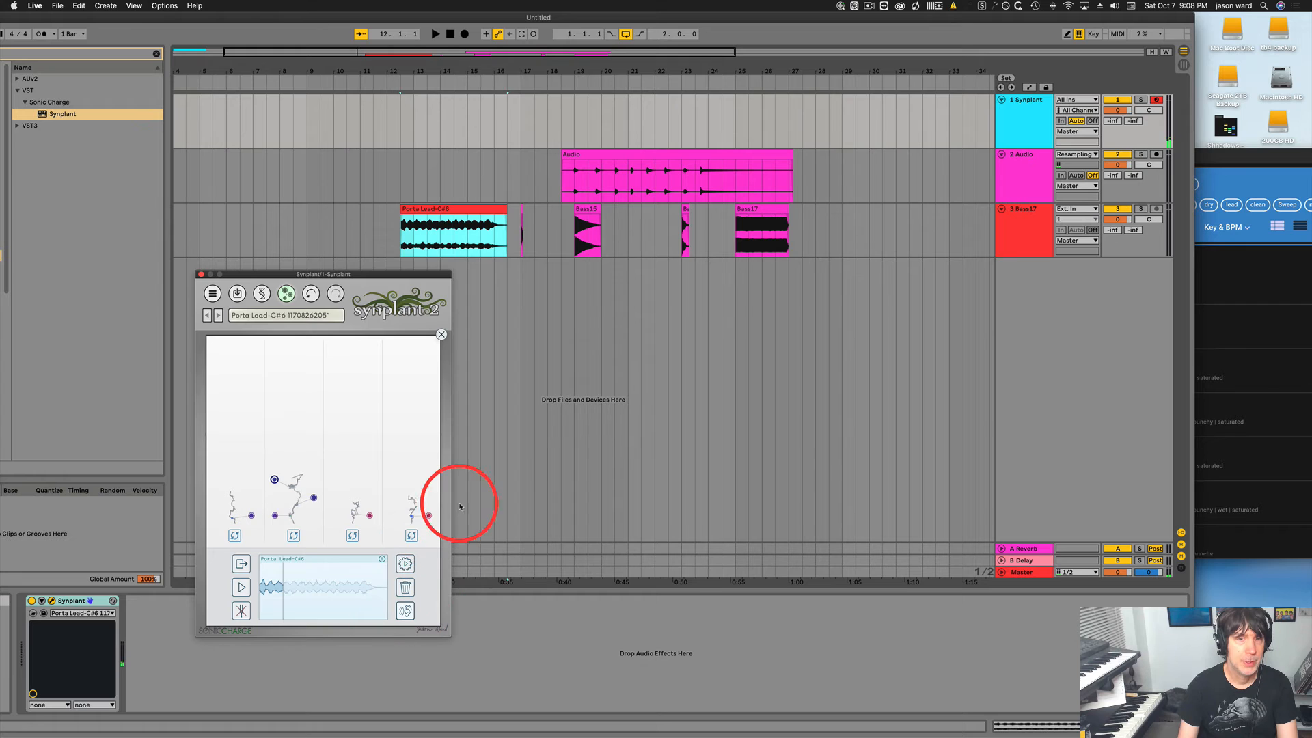
click(429, 516)
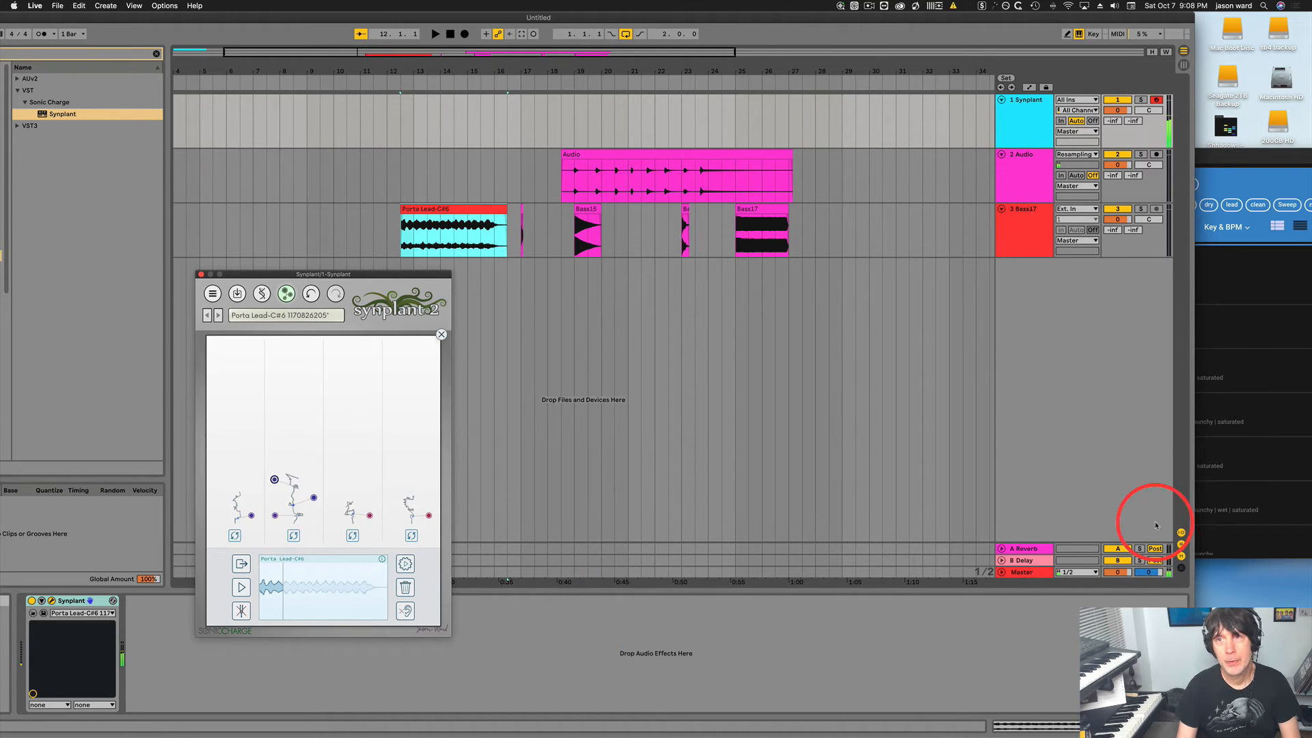
Switch to COSMOS, search for soundscape samples, and add the previewed Bpm078_SoundScape_SpiderMalletWet sample to the Bass17 track after the Bass17 clip.
click(1217, 293)
scroll(1141, 483, down, 5)
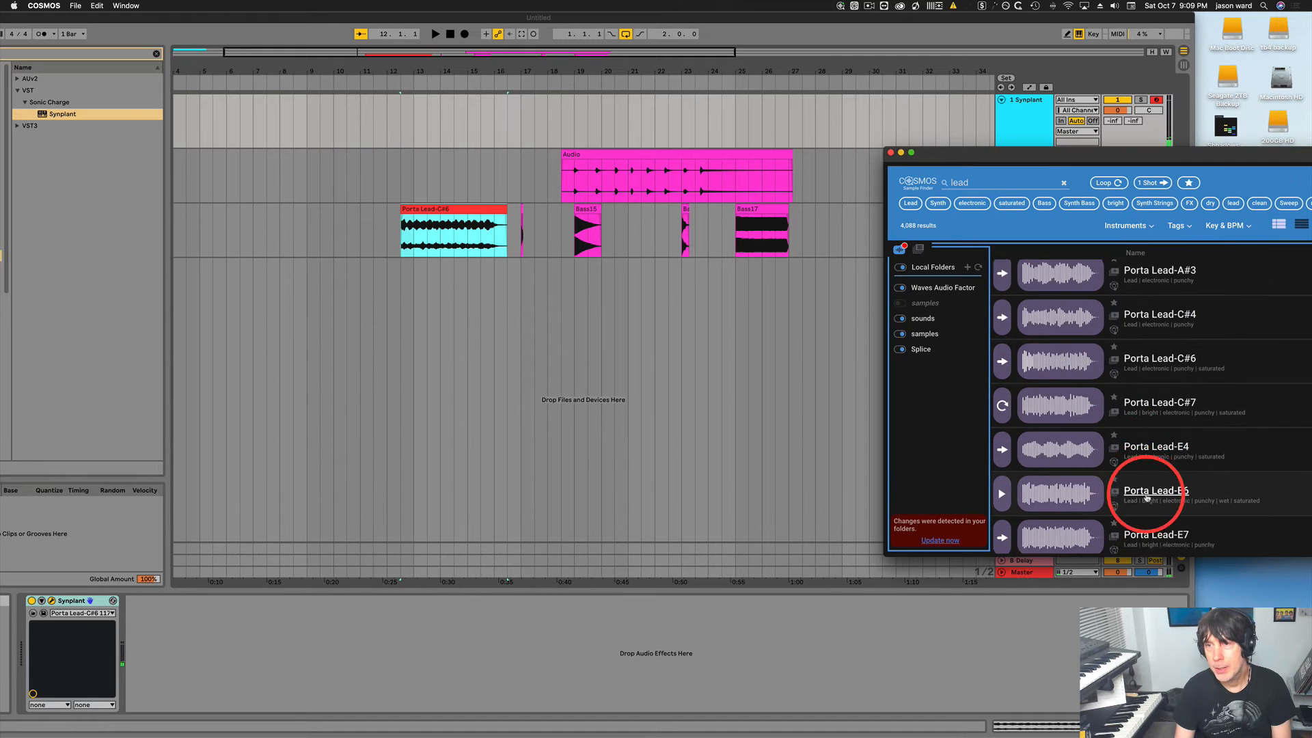
scroll(995, 443, down, 2)
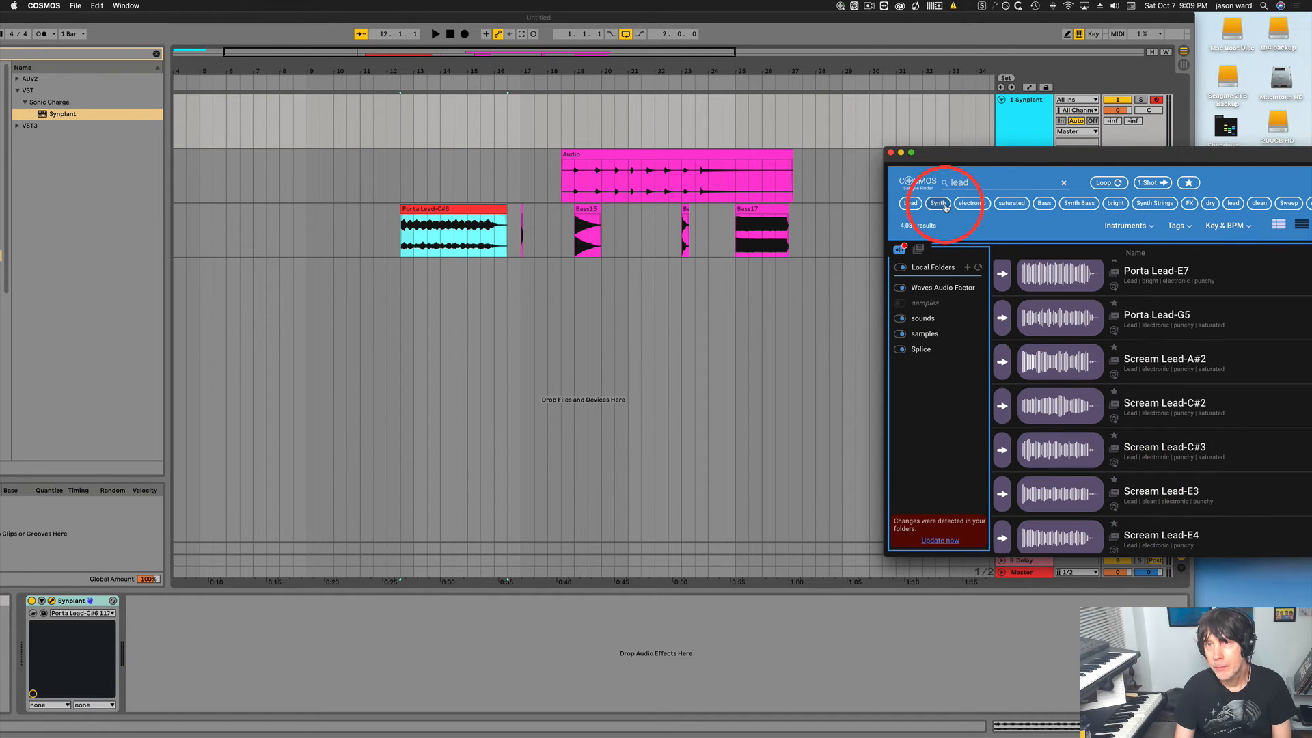
click(1063, 185)
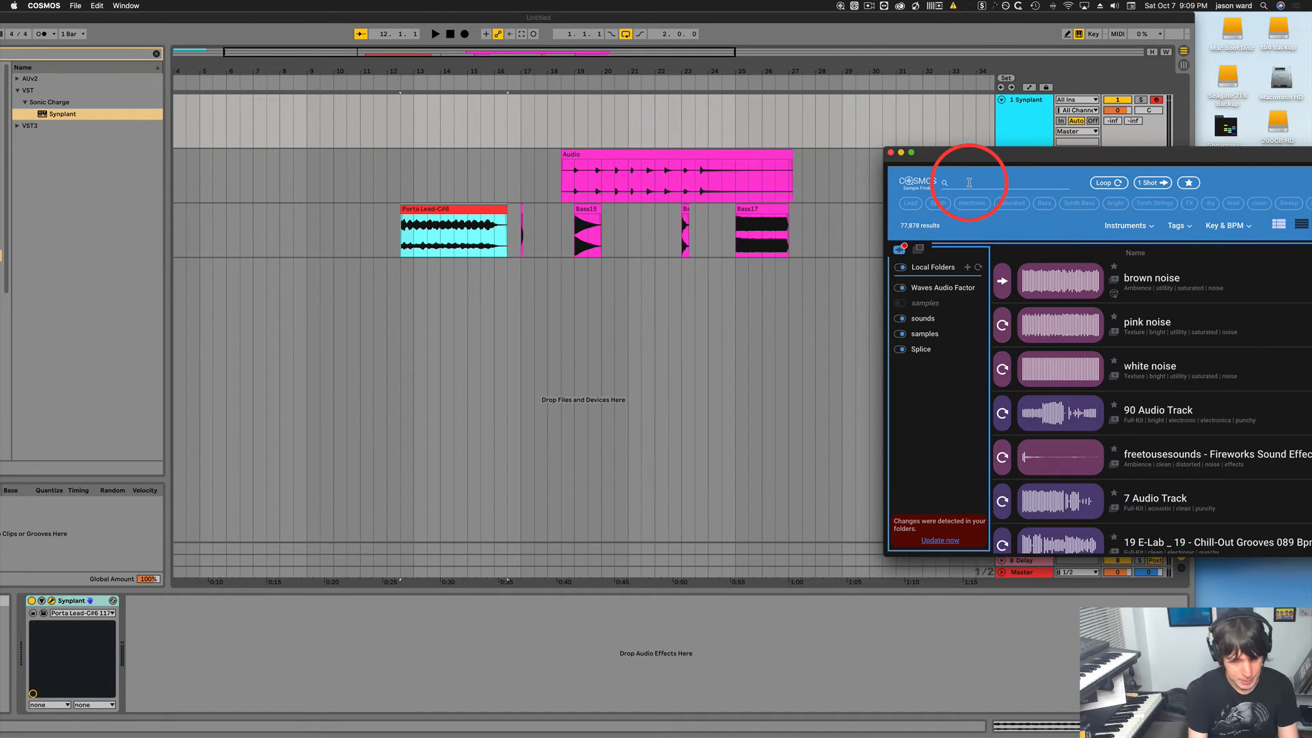
text(soundscape)
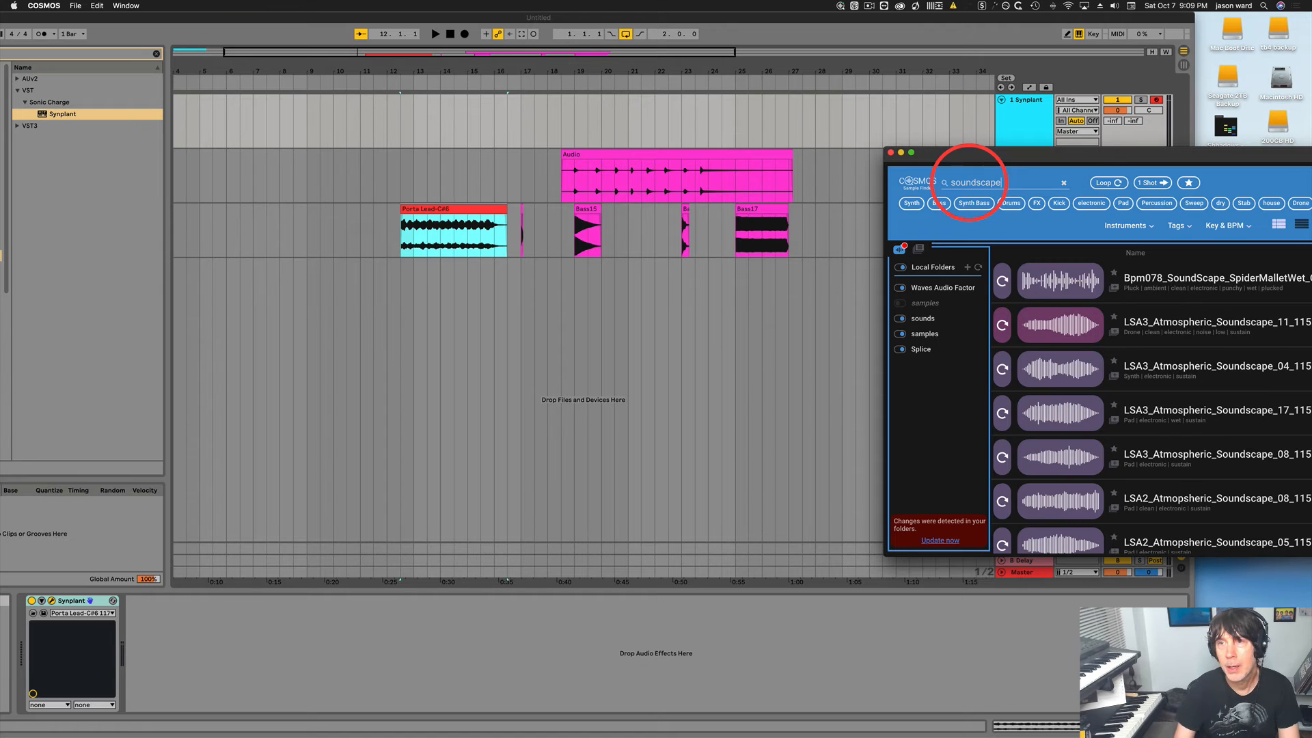
click(1002, 281)
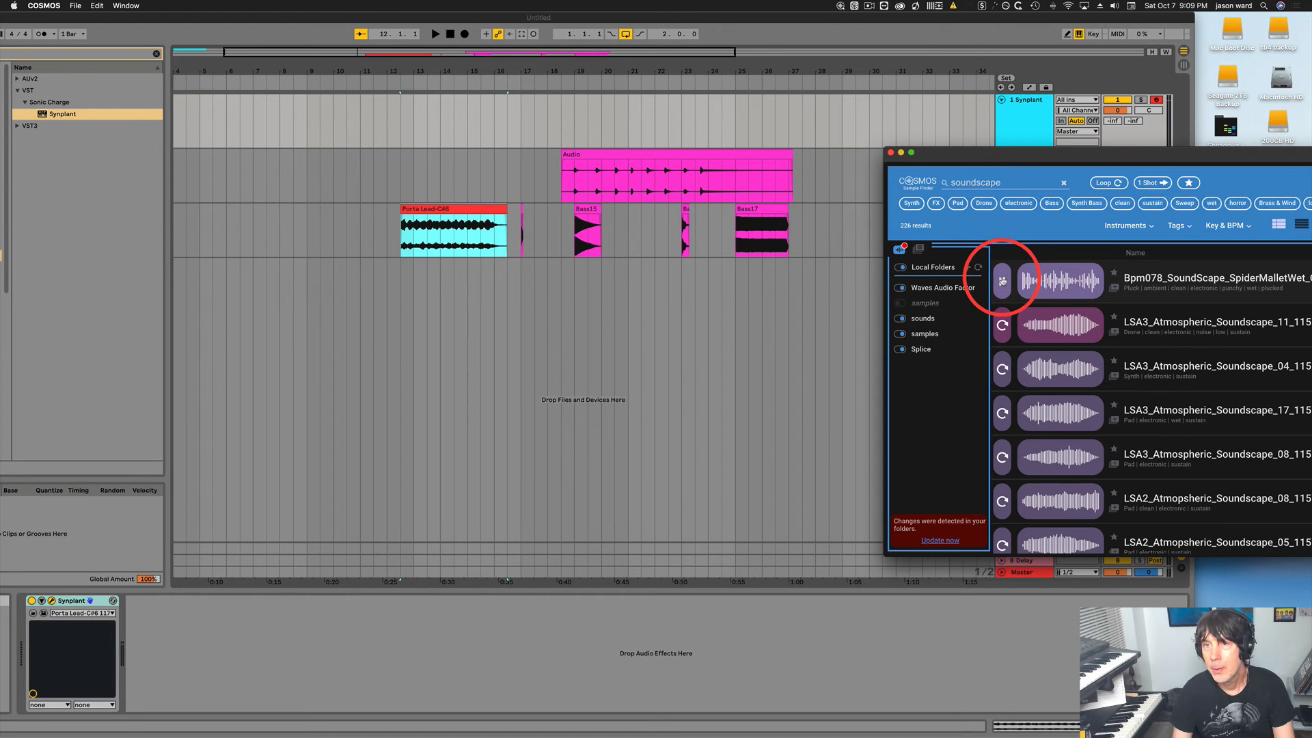
click(1002, 280)
drag(1066, 280, 816, 220)
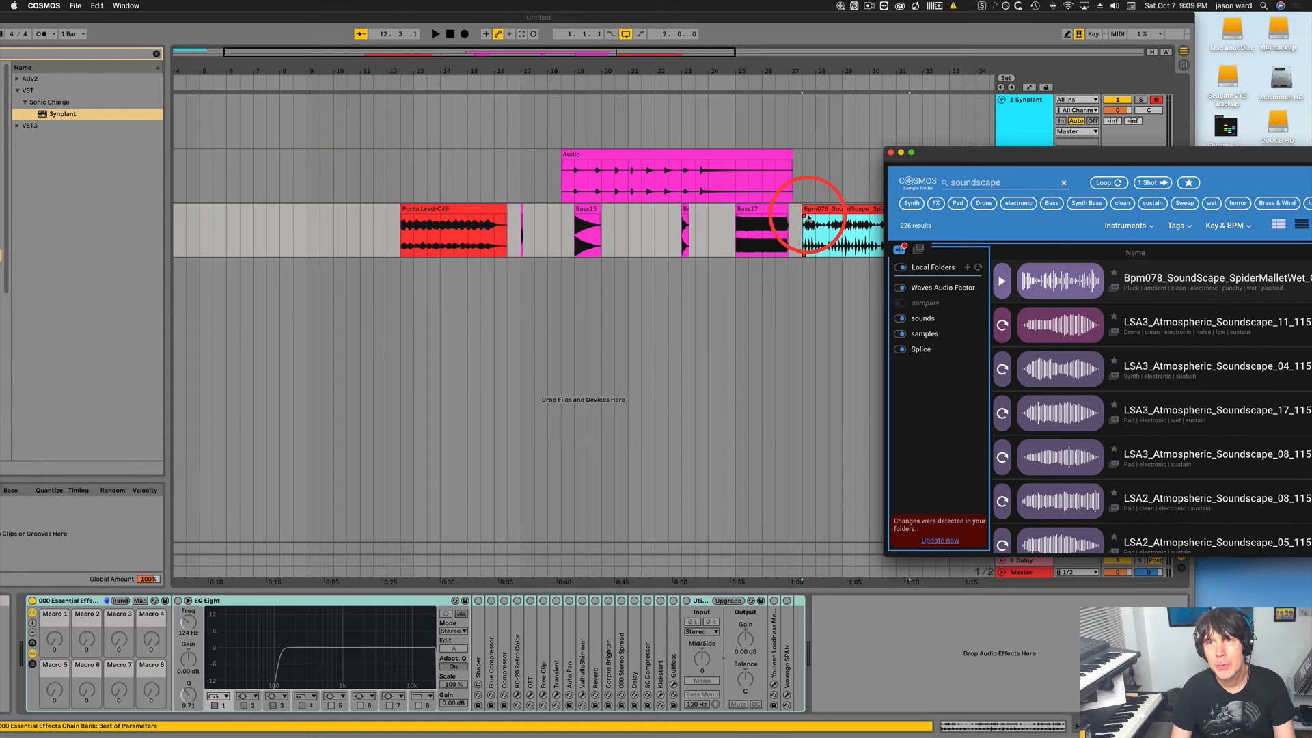
Preview LSA3_Atmospheric_Soundscape_11_115BPM_E, add it at the start of the Bass17 track, and load it into Genopatch as the reference.
click(1003, 326)
click(1003, 326)
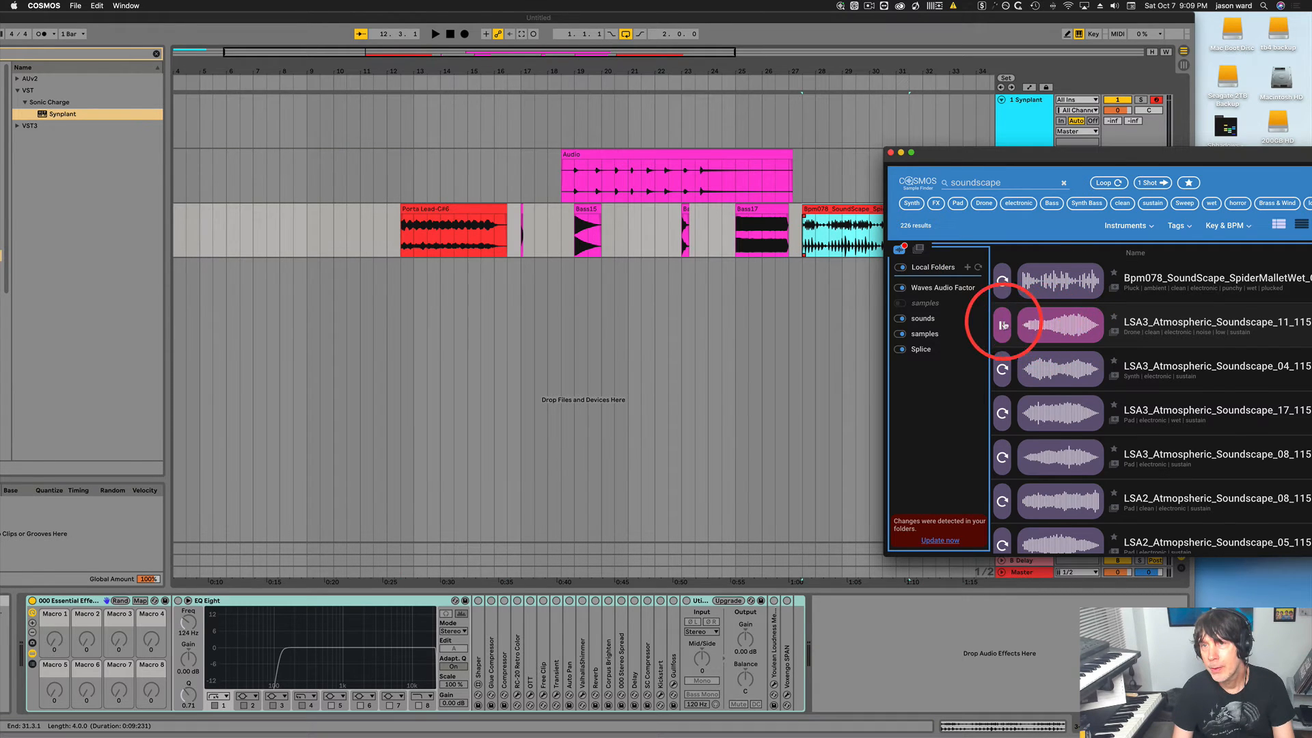
drag(1063, 326, 296, 563)
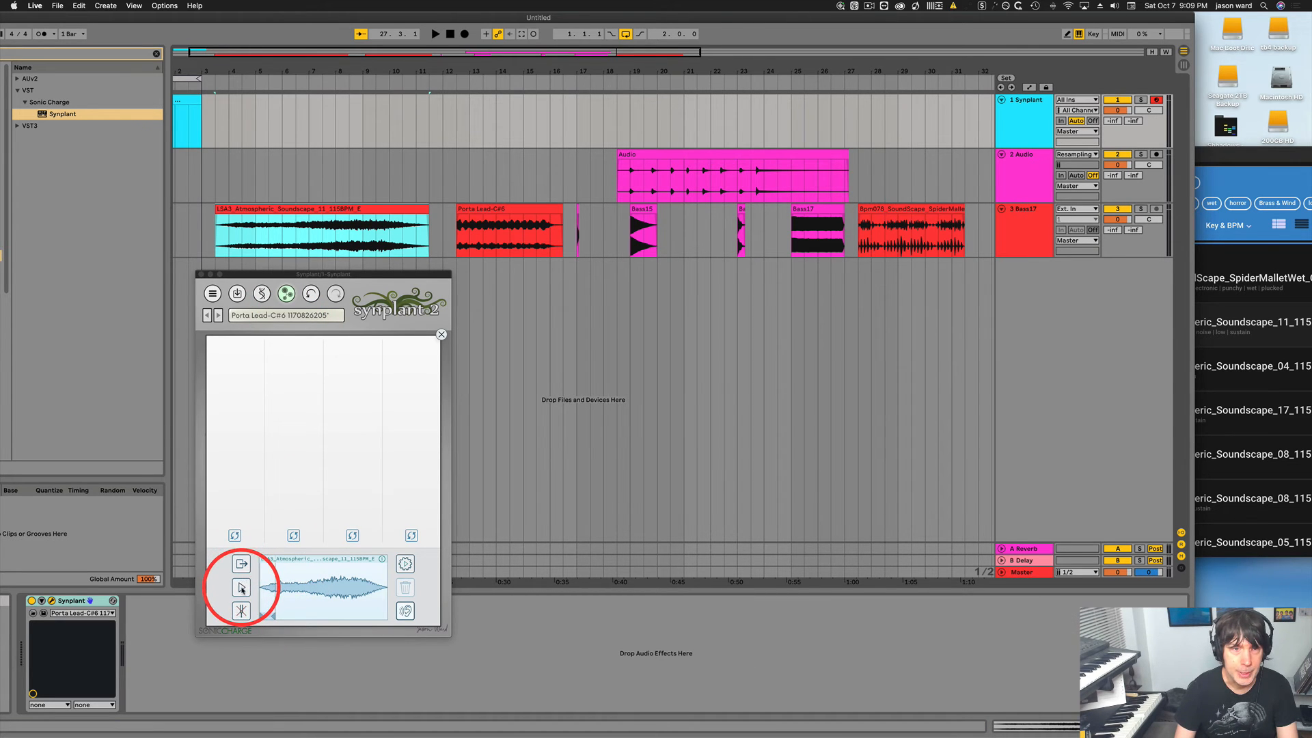
Play back the soundscape reference and move its analysed range to just past the middle of the waveform.
click(241, 586)
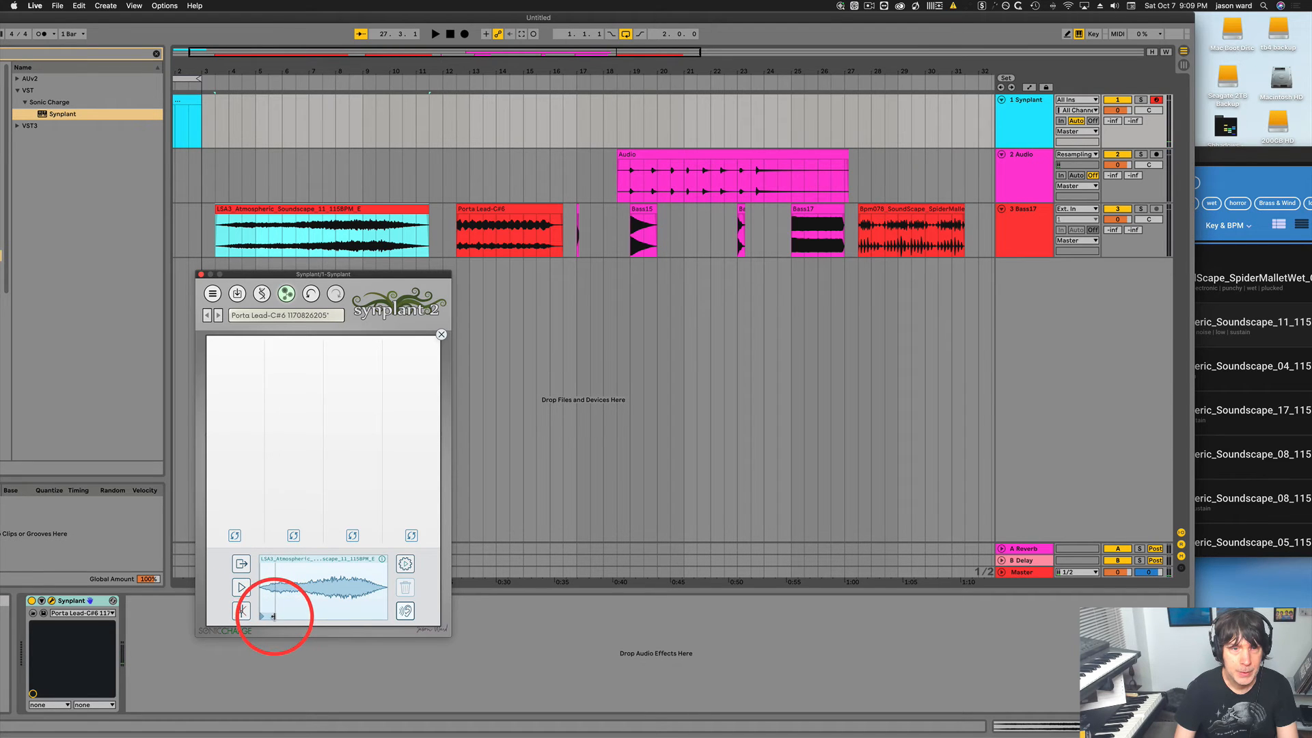
drag(260, 614, 306, 611)
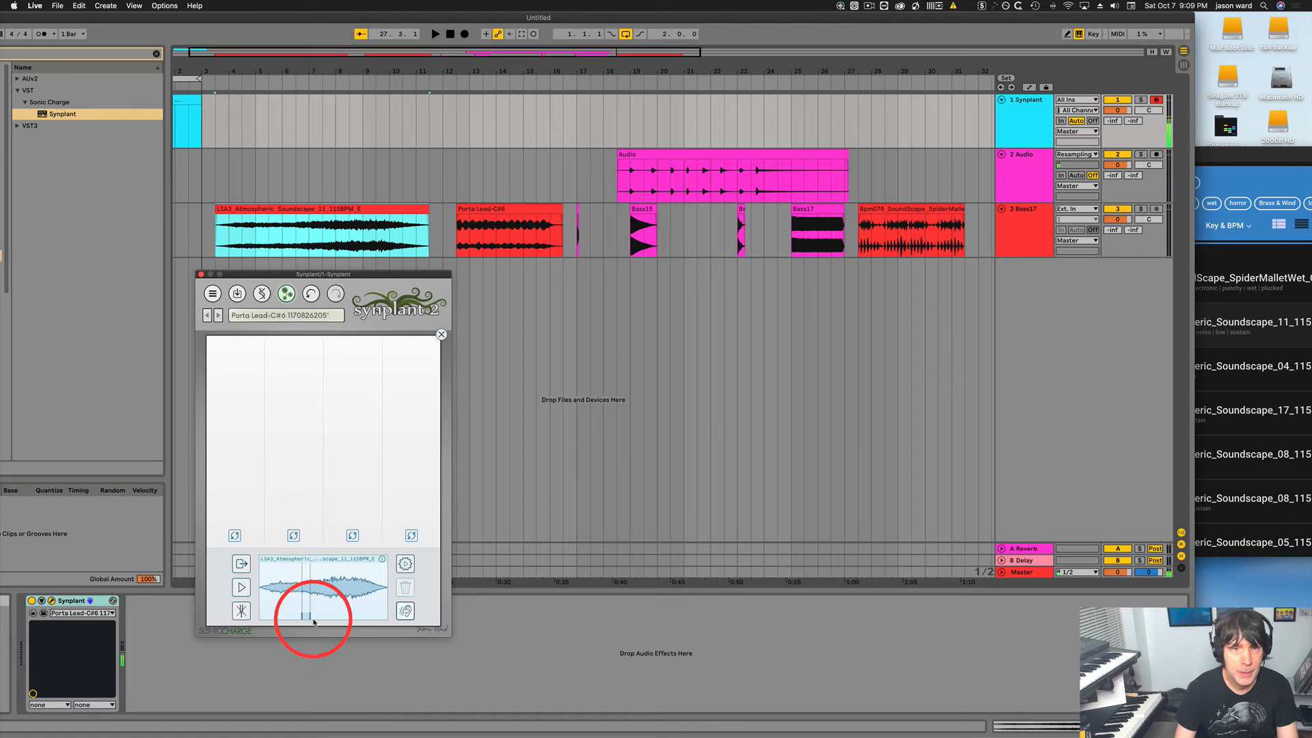
click(241, 587)
drag(302, 606, 333, 619)
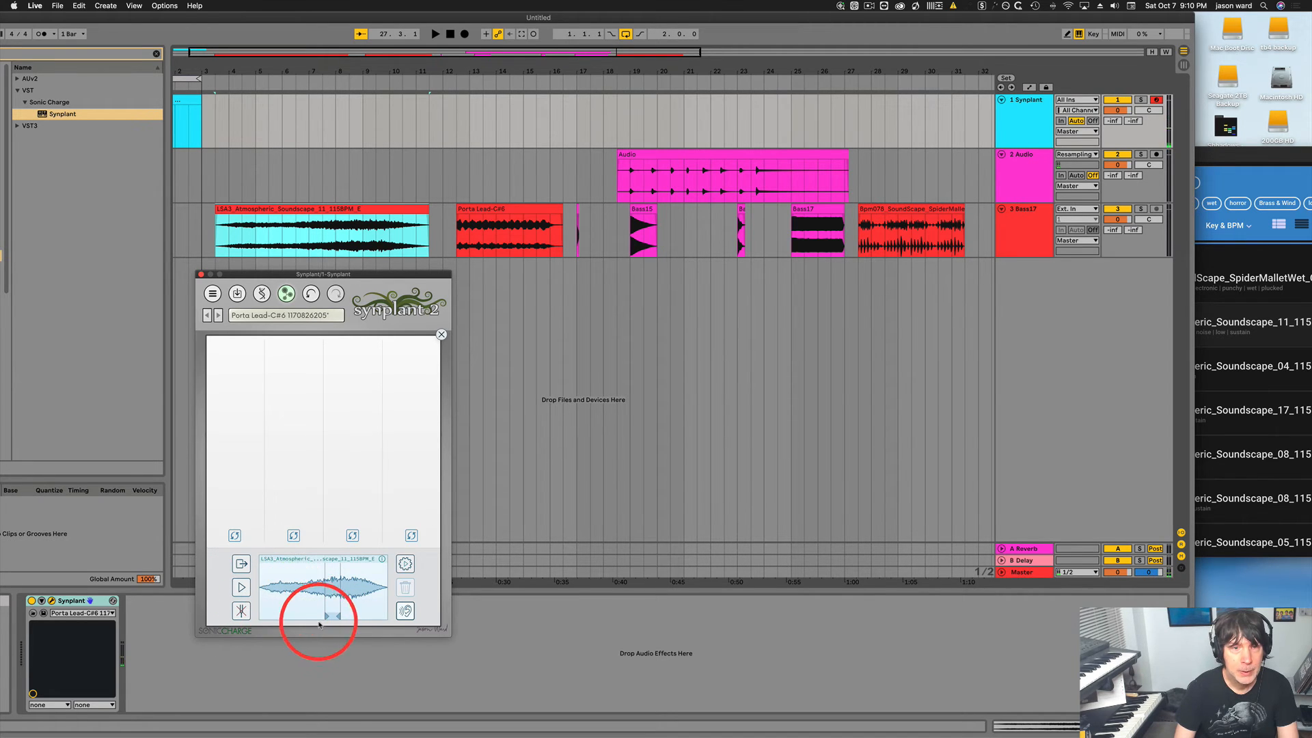
Move the analysed range to the start of the soundscape reference, generate patches from it, and audition the candidates.
drag(332, 617, 261, 615)
click(241, 587)
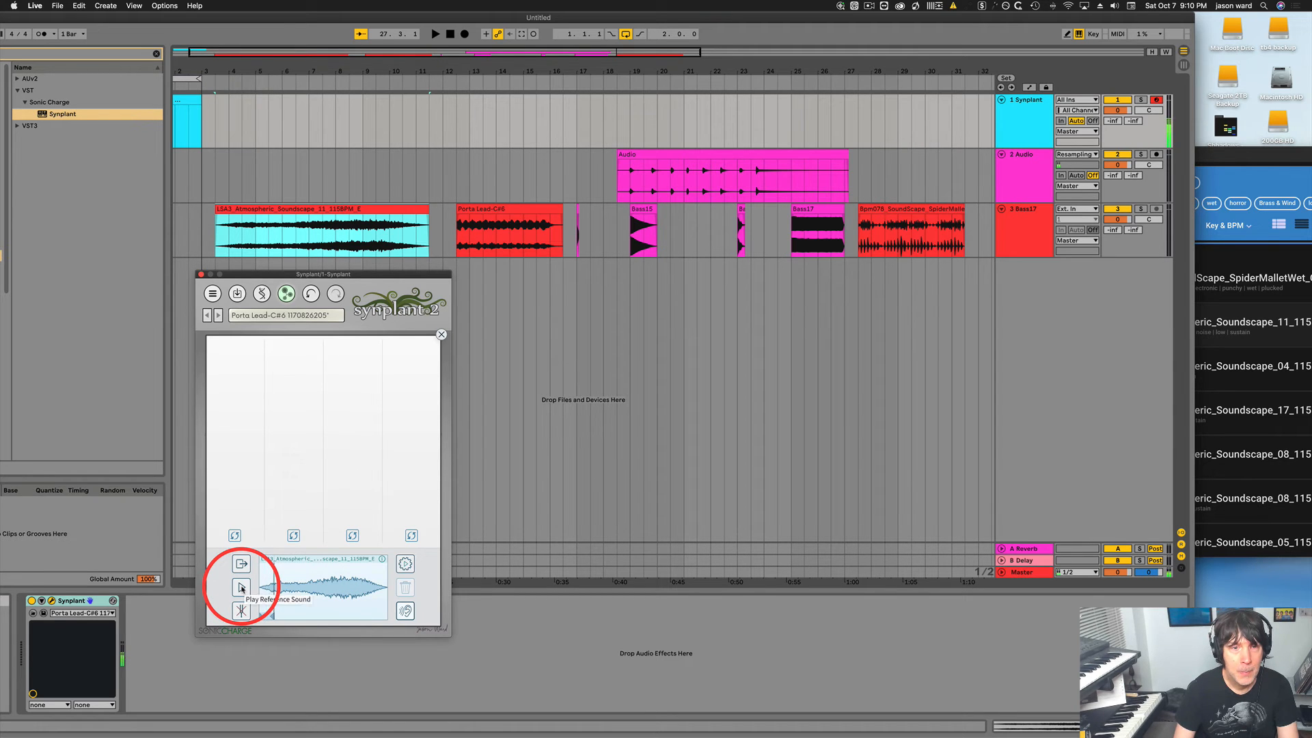
click(405, 564)
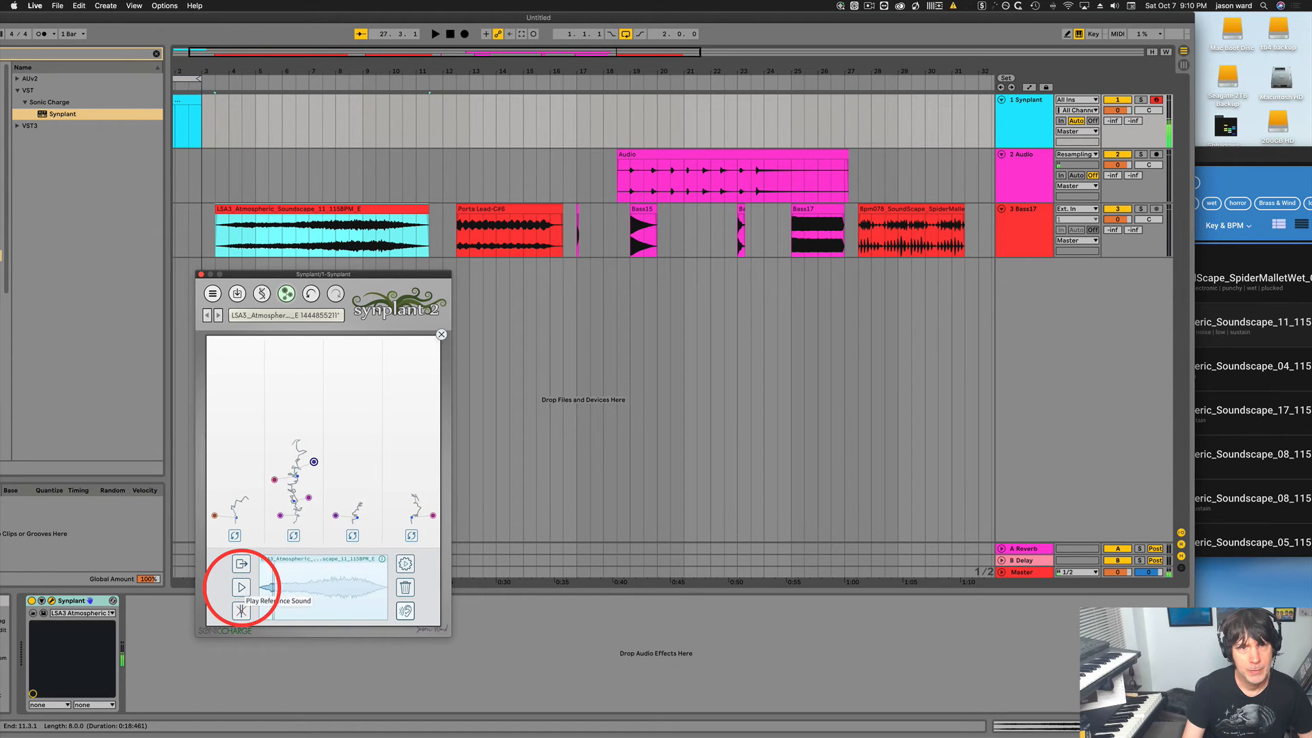
click(215, 516)
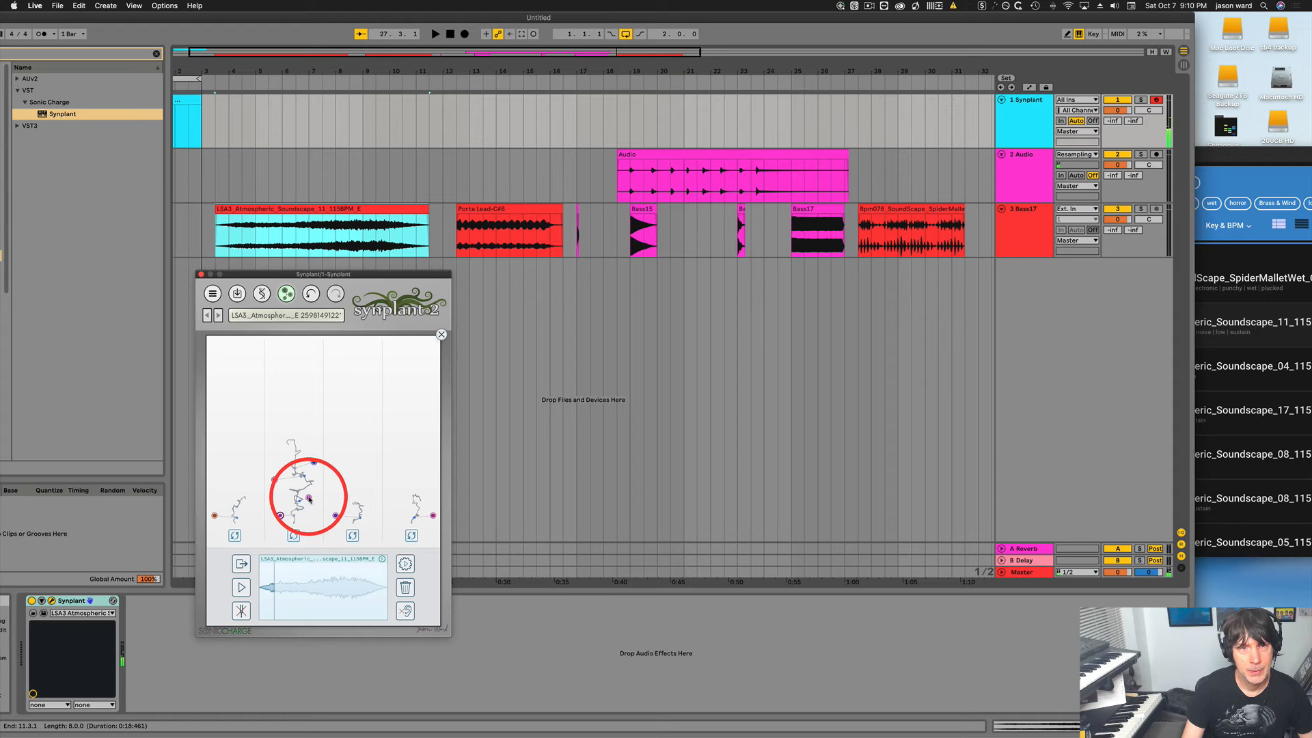
click(274, 481)
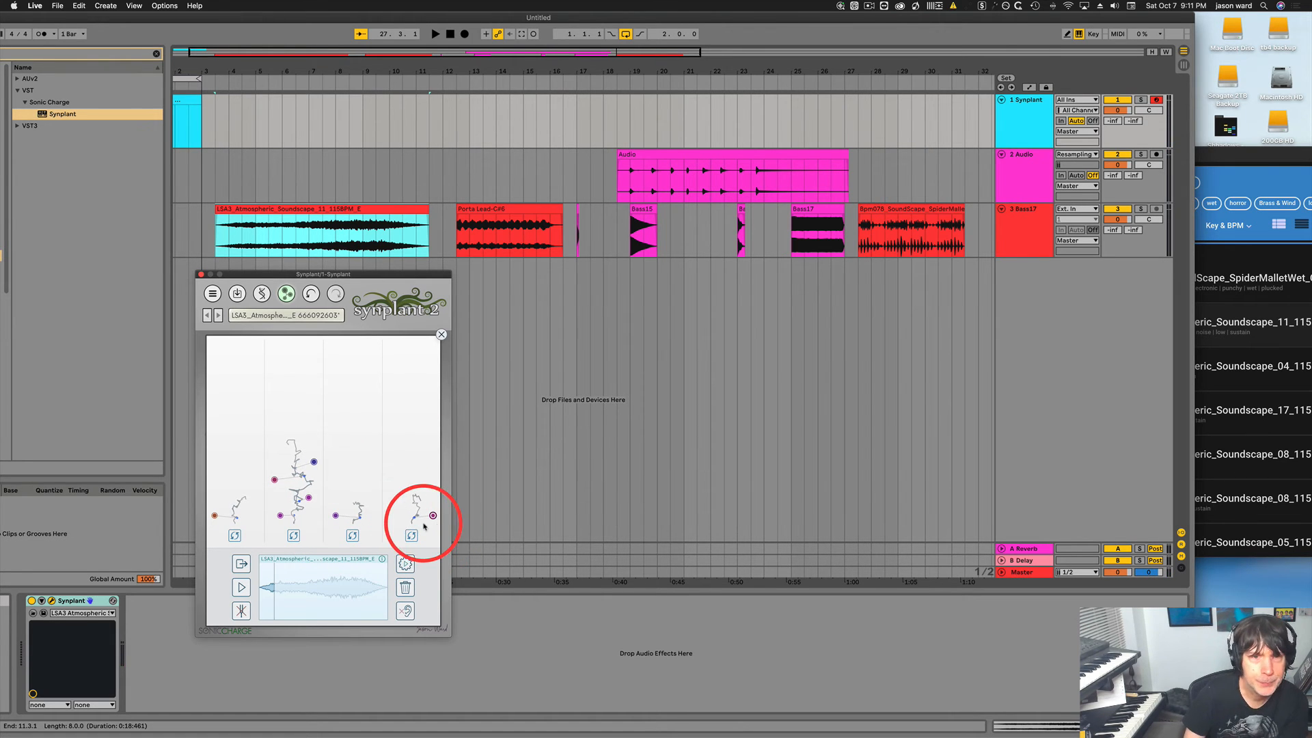
Save the fourth column's candidate in Synplant User Patches under the name soundscape 1.
click(237, 293)
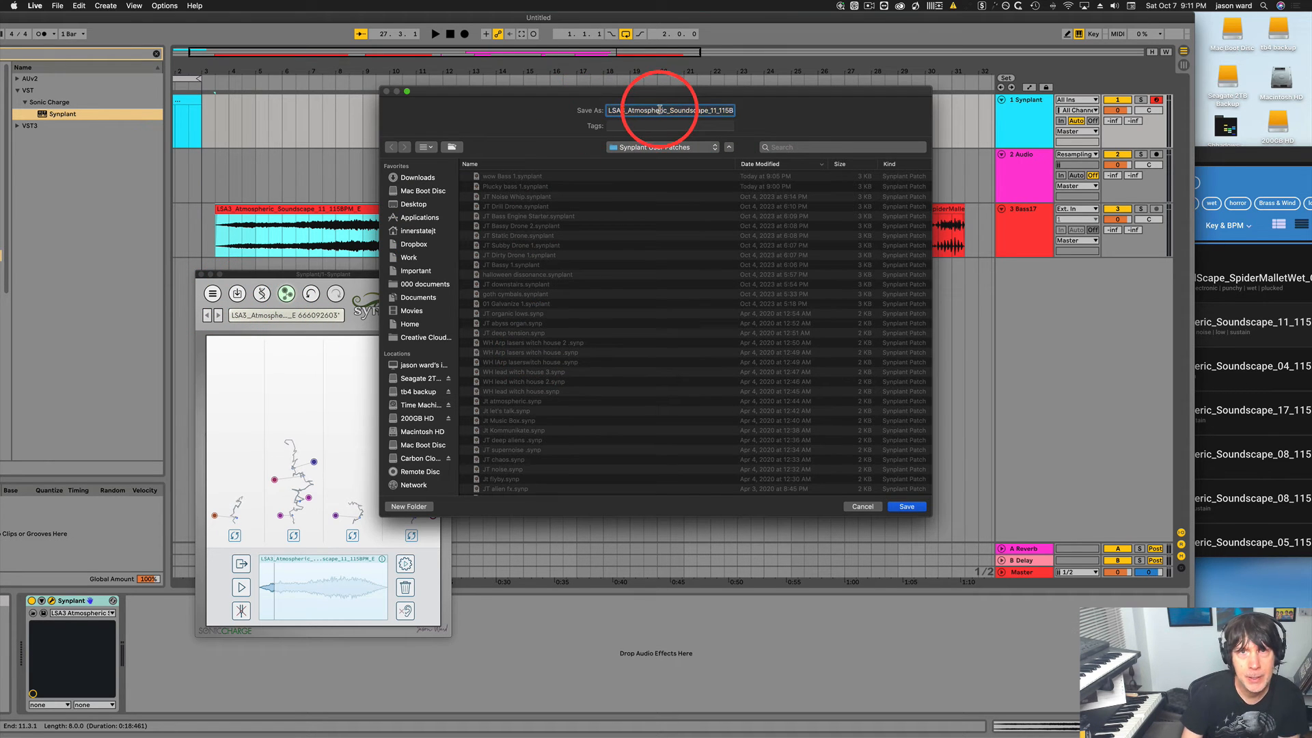
text(ator)
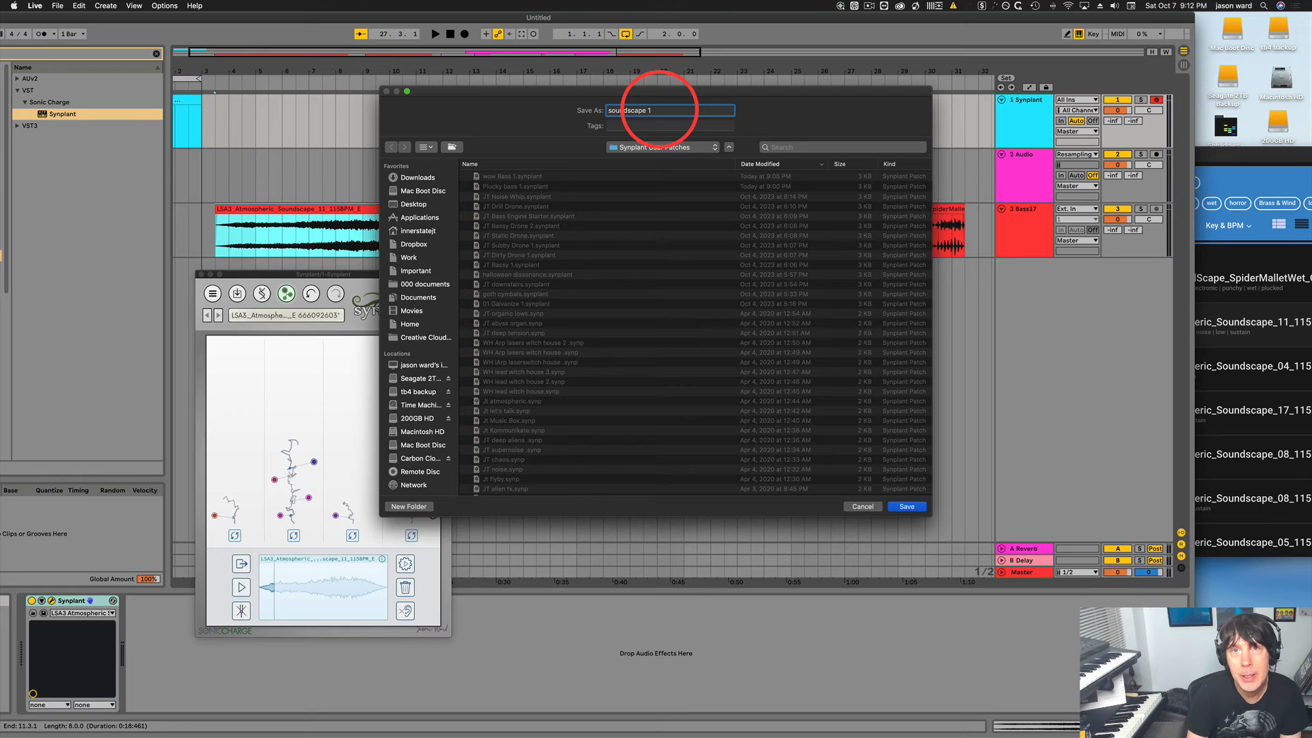
drag(650, 111, 572, 113)
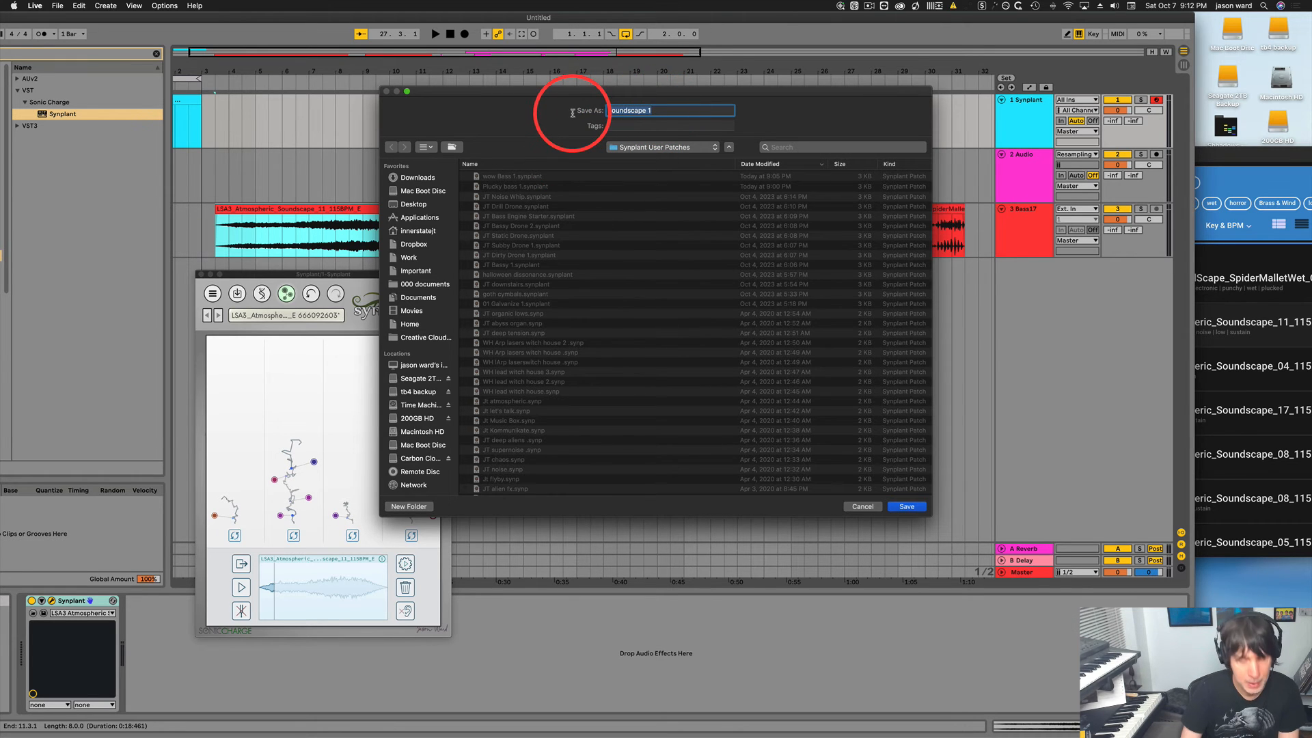
click(909, 507)
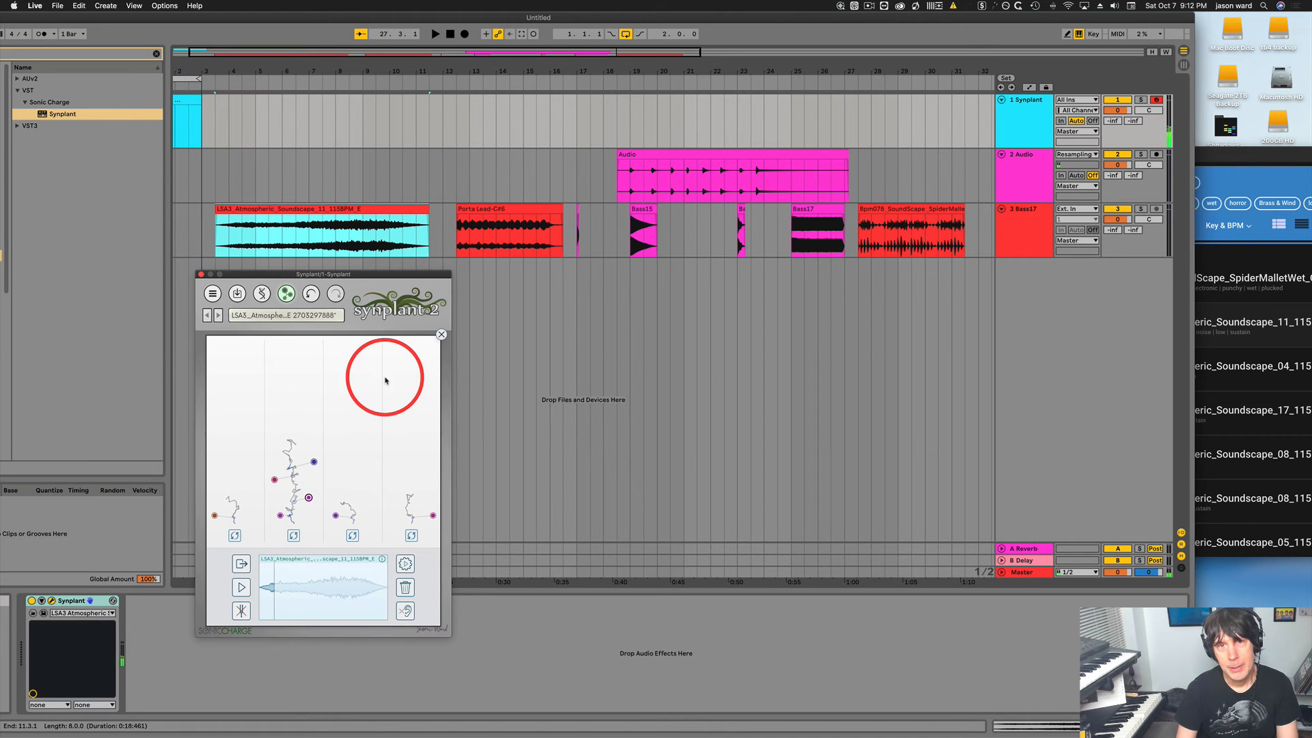
Close the Genopatch view and move the recorded Audio clip along its track to start at bar 29.
click(395, 320)
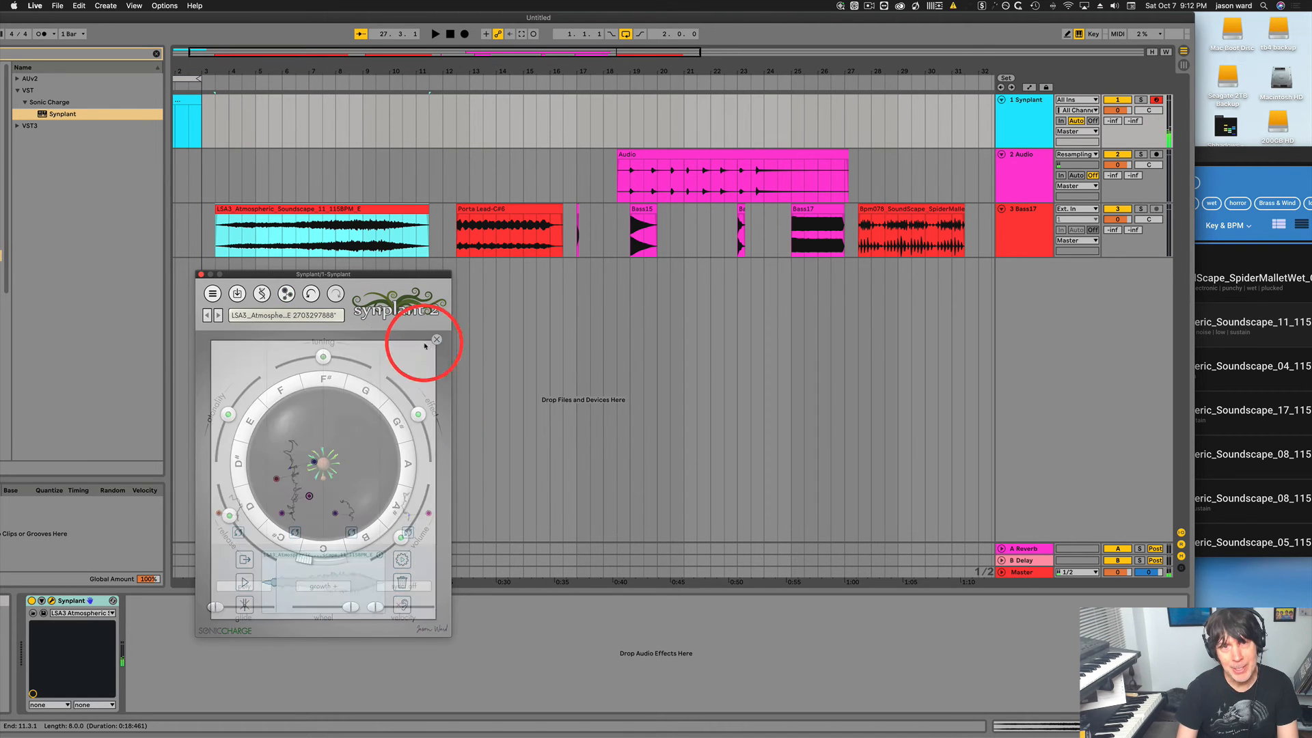
click(378, 309)
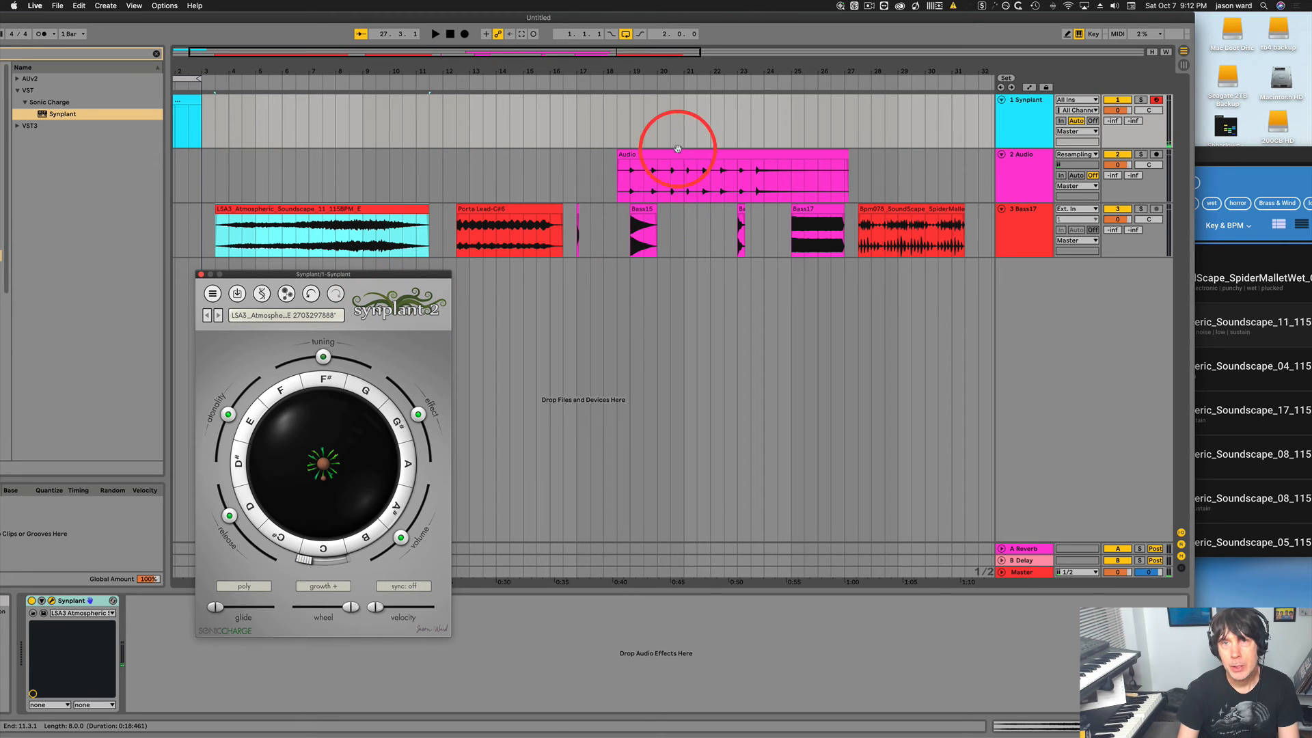
drag(711, 149, 983, 151)
drag(586, 64, 588, 69)
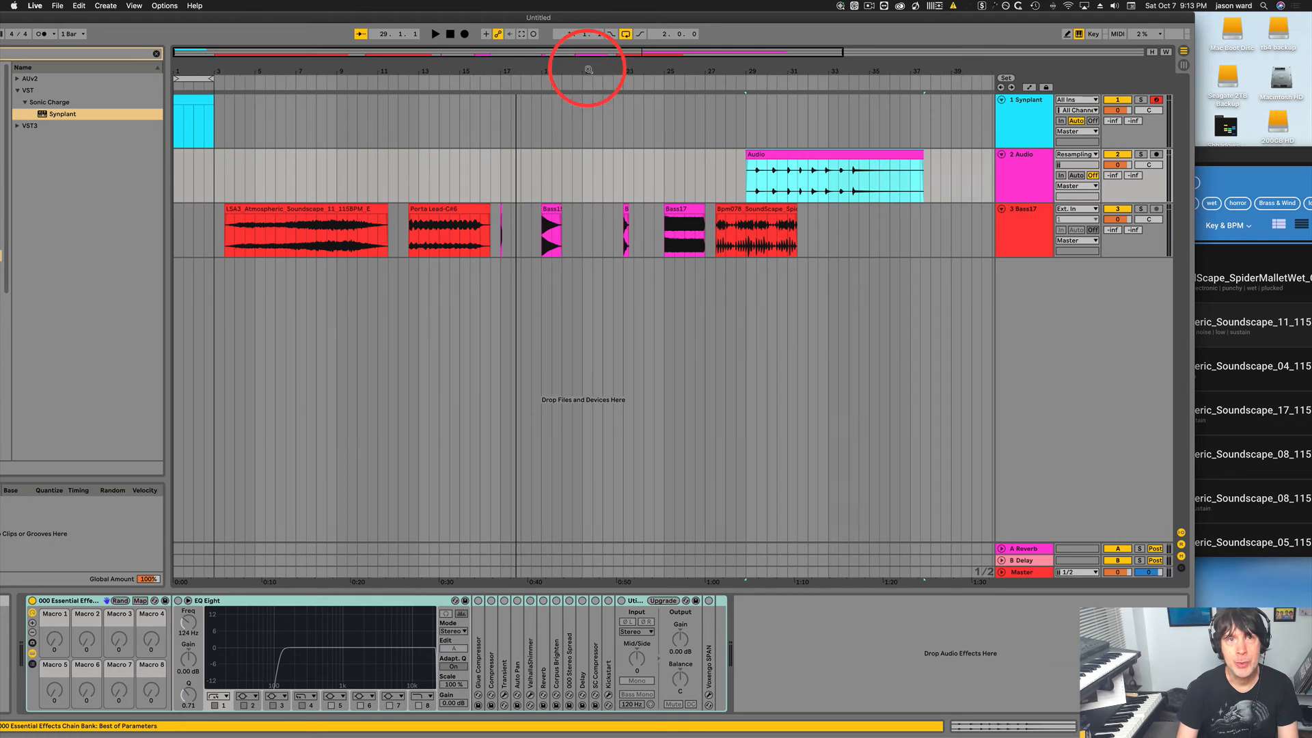
Solo the Synplant track, arm the Audio track, and start recording at bar 38 after the clip, with Synplant open.
click(1155, 155)
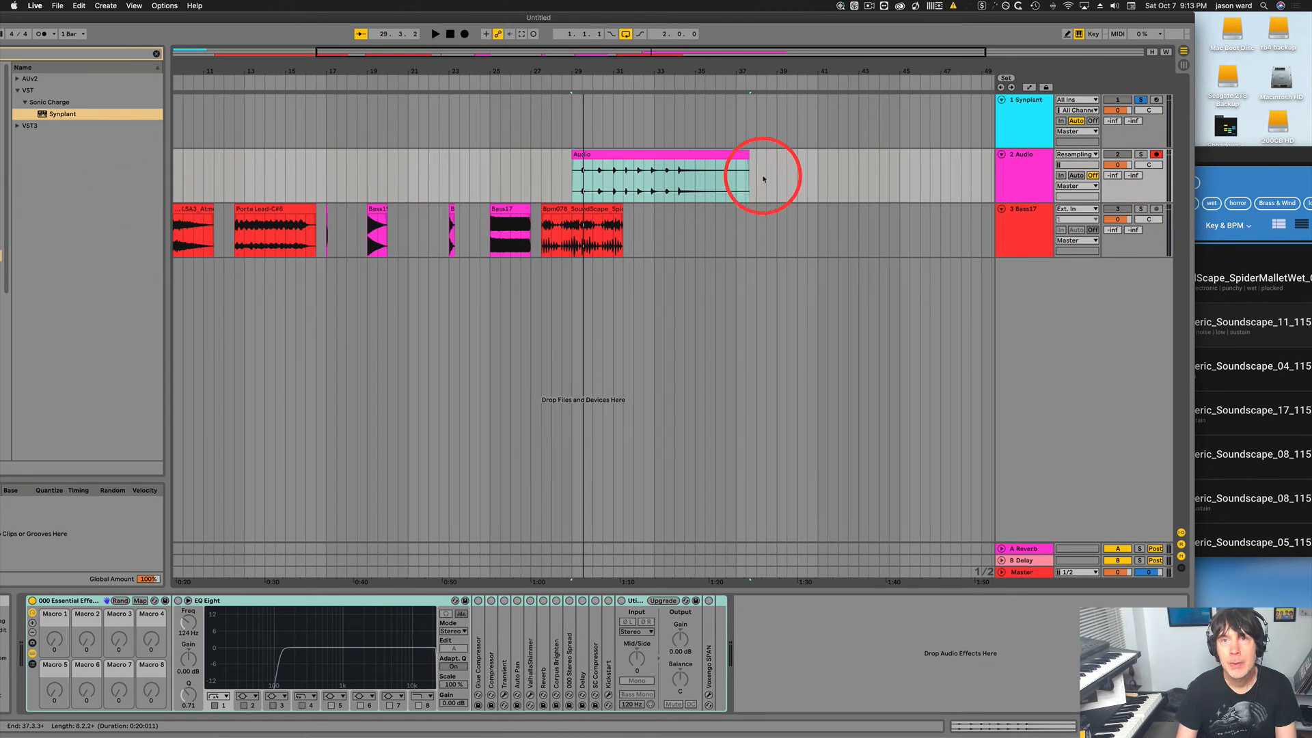
click(764, 185)
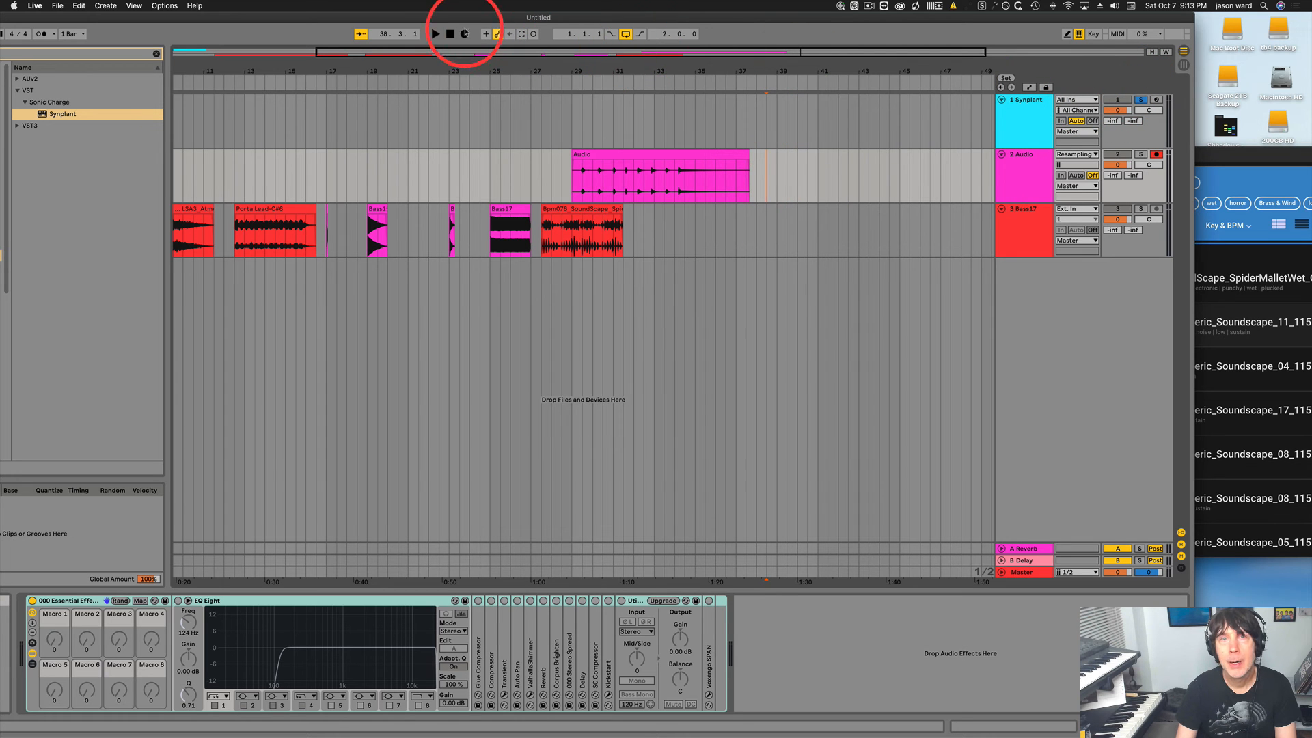
click(1014, 100)
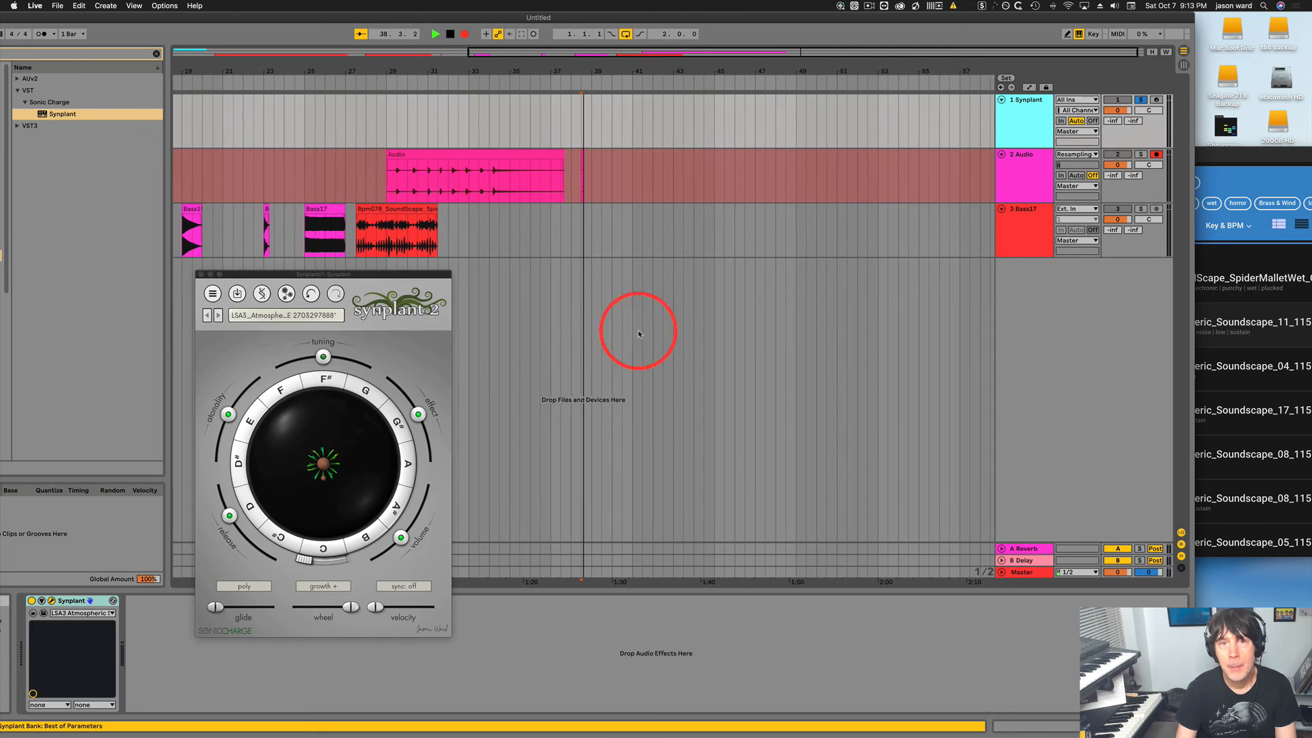
Reopen Genopatch, play through the soundscape candidates in turn while recording them to the Audio track, and stop the recording.
click(286, 293)
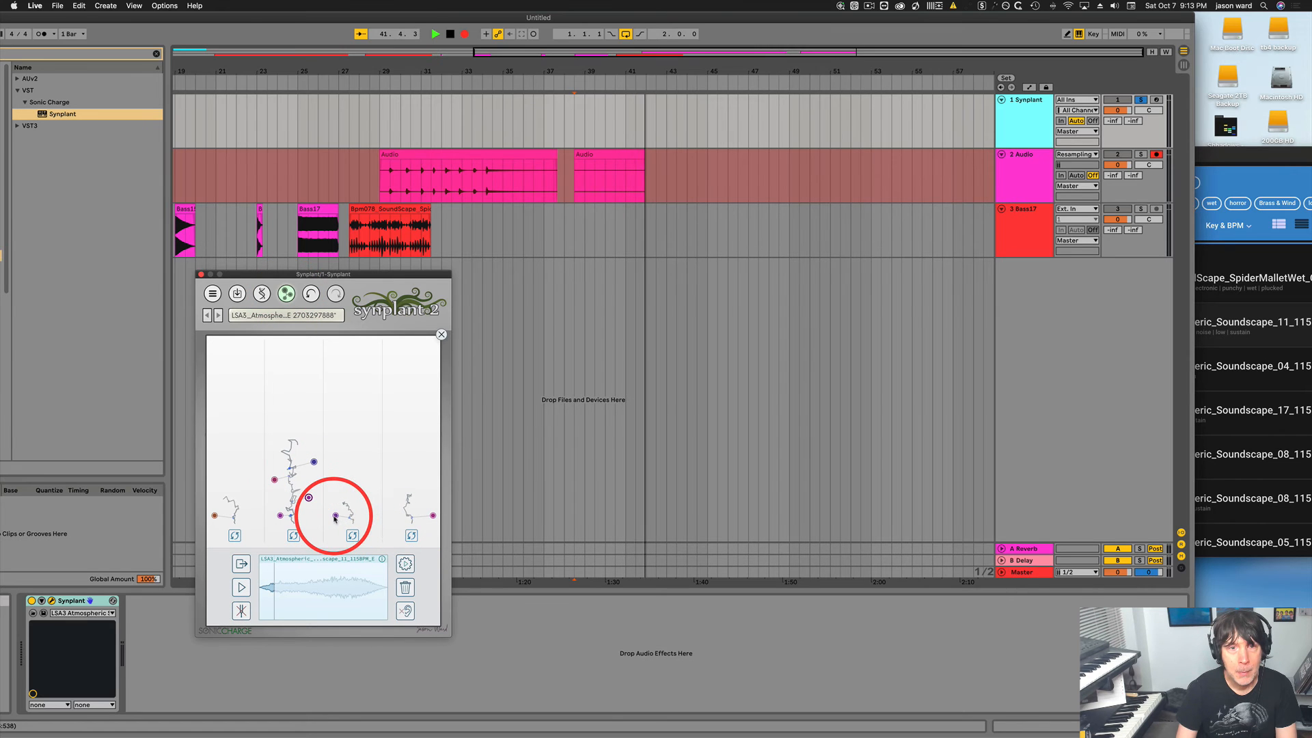
click(336, 515)
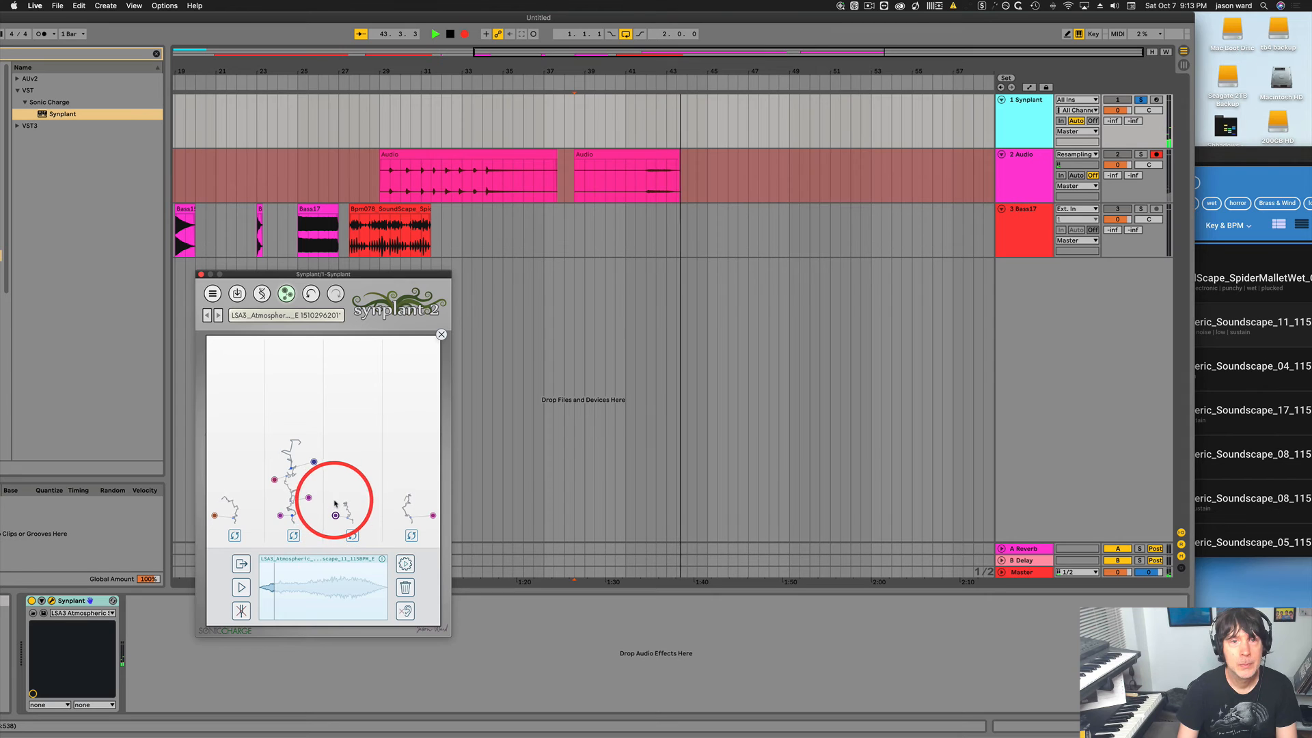
click(309, 499)
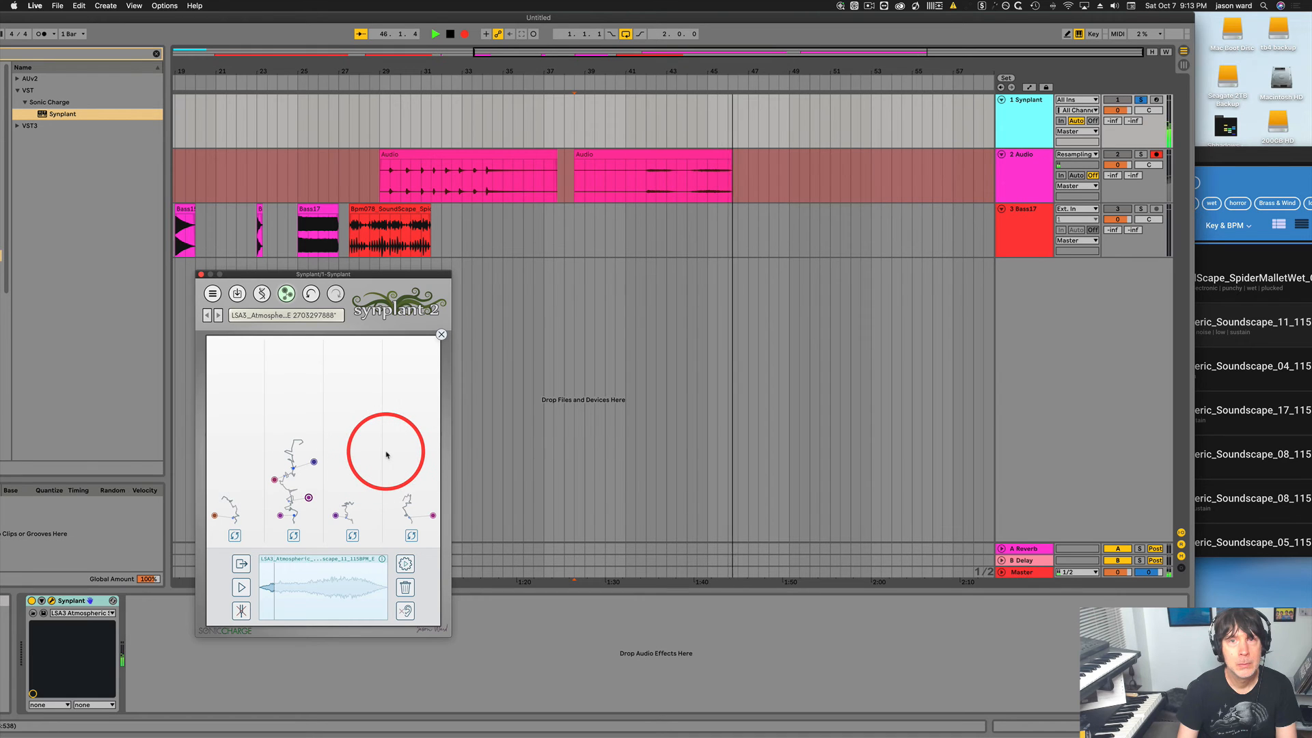
click(313, 462)
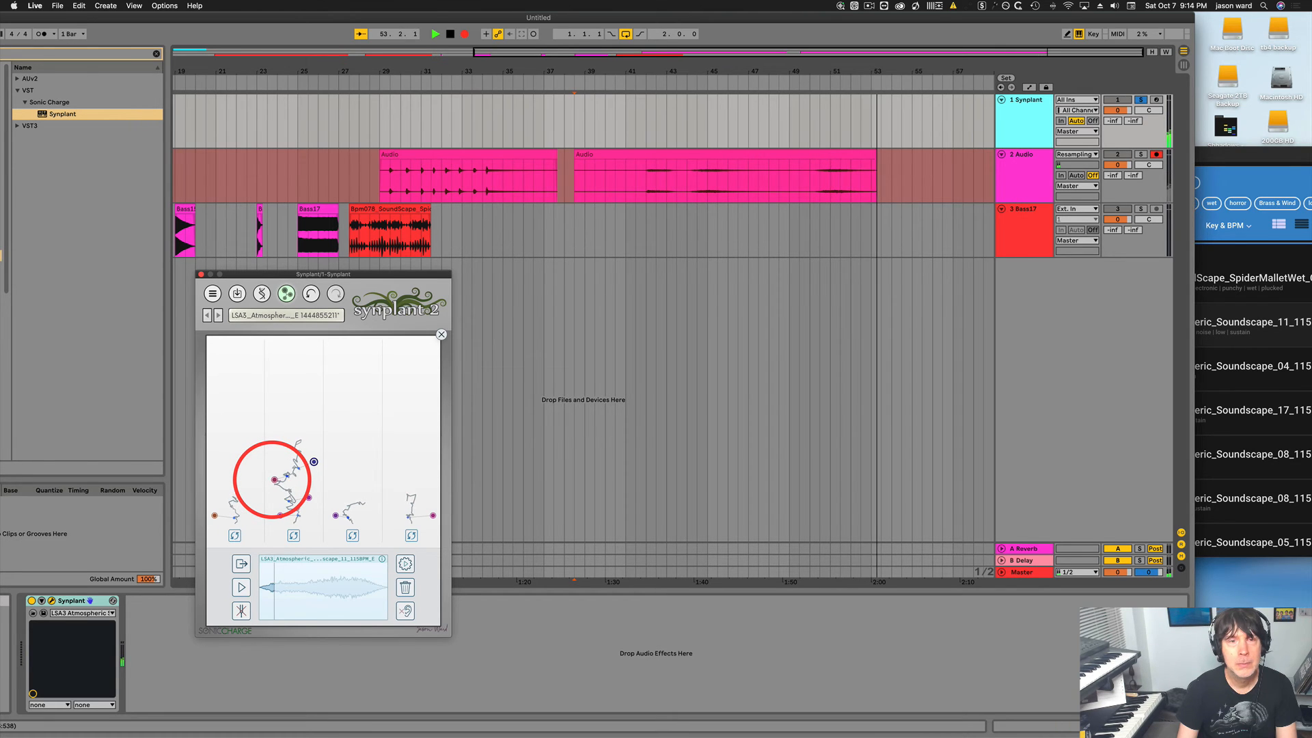
click(273, 479)
drag(273, 480, 280, 518)
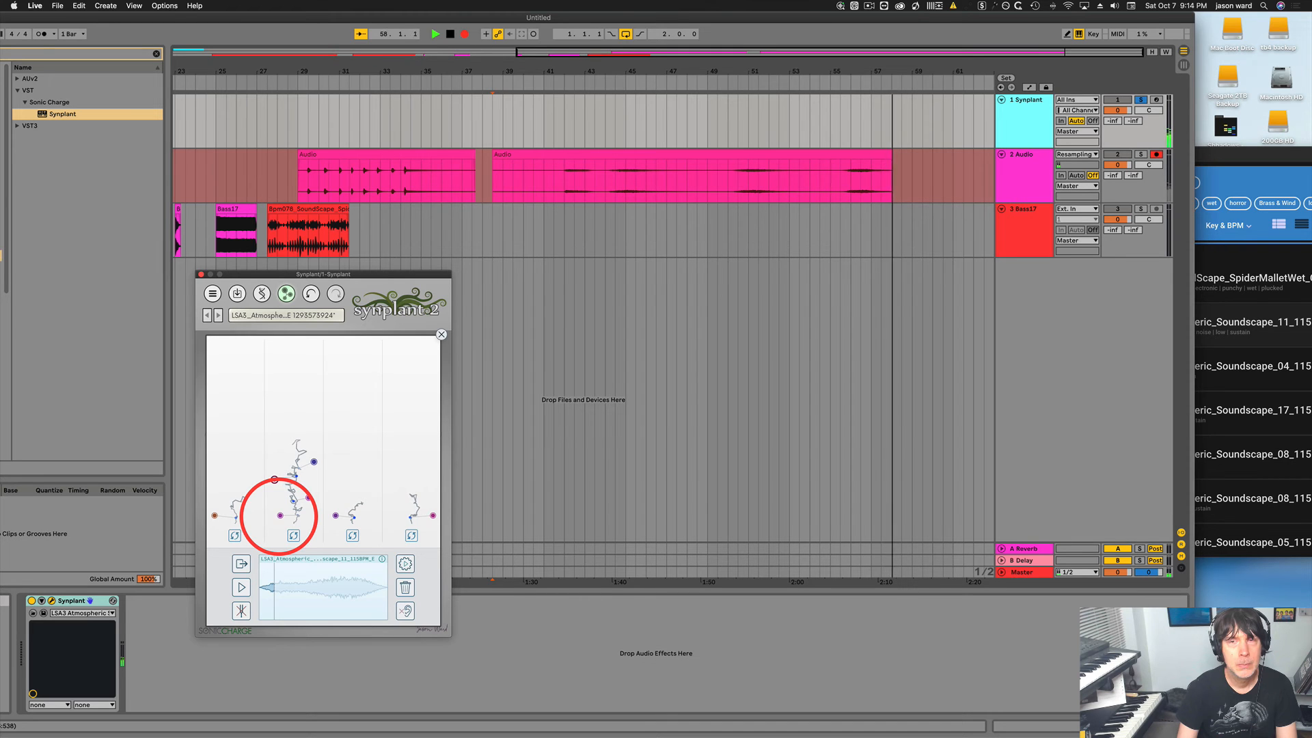
click(280, 516)
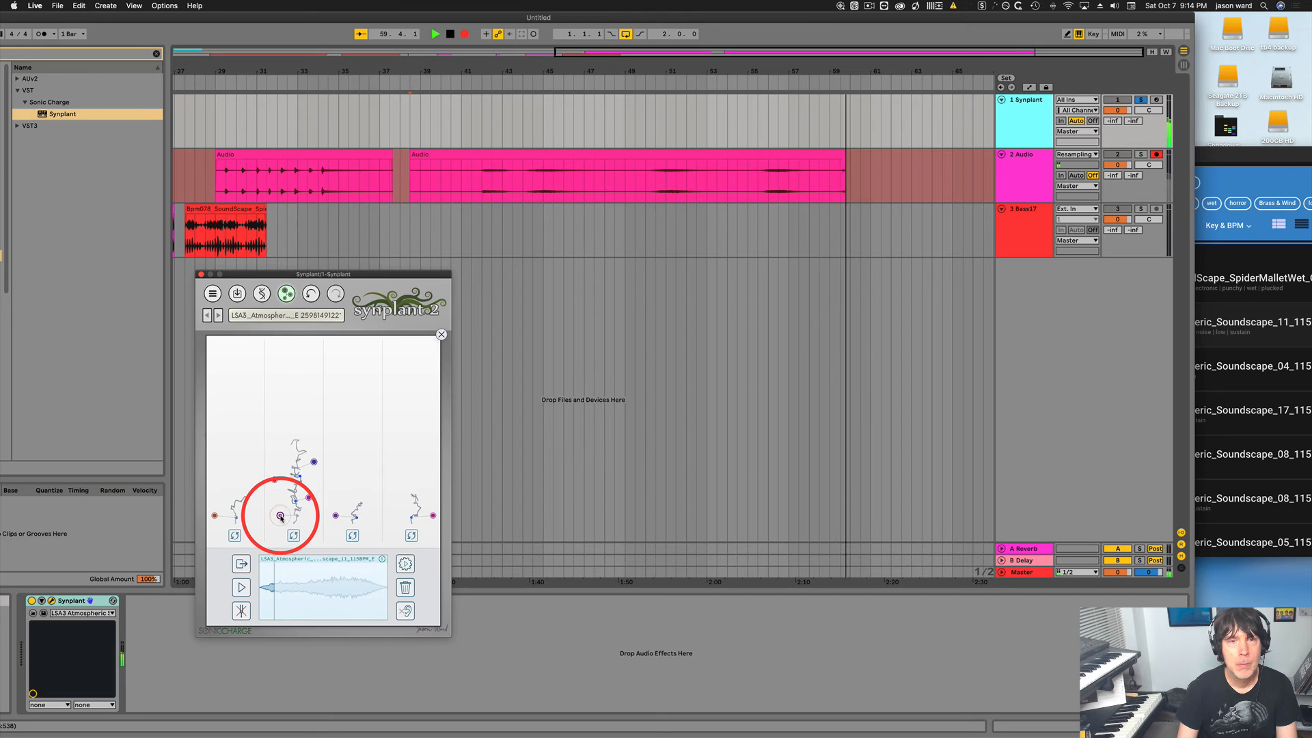
click(215, 517)
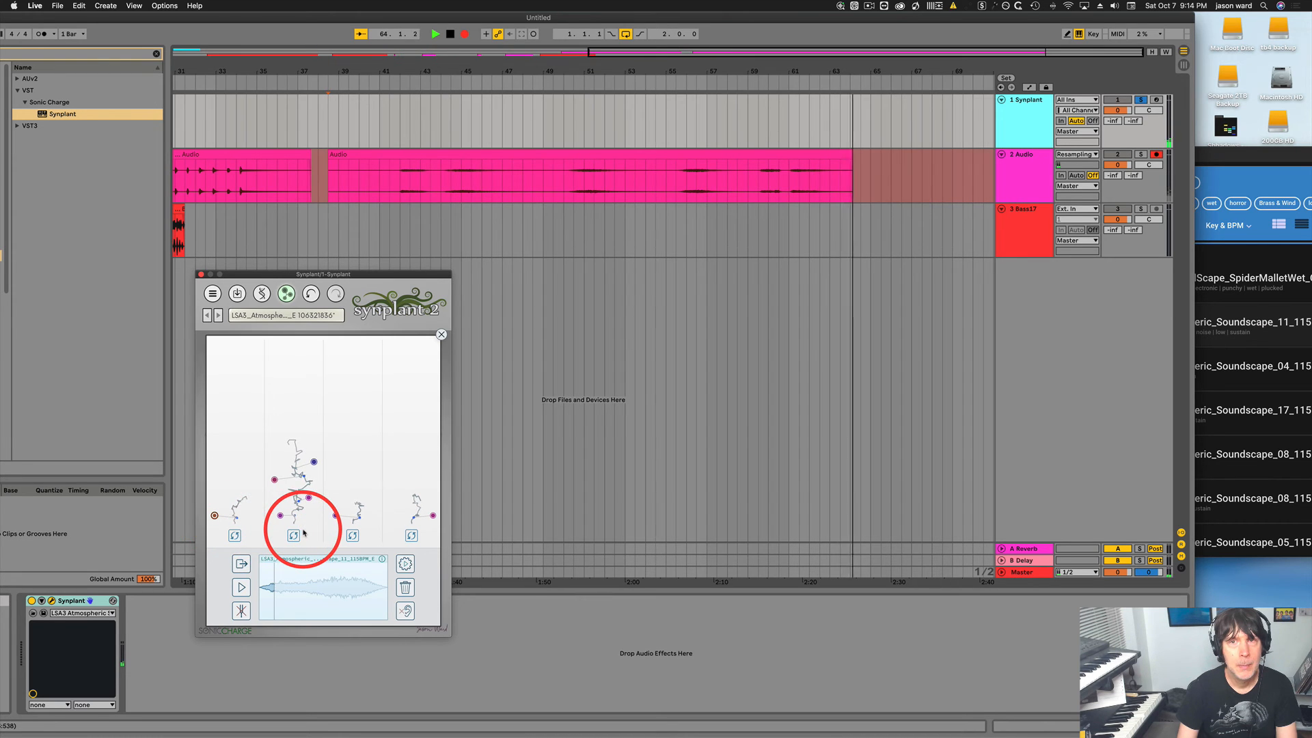
key(space)
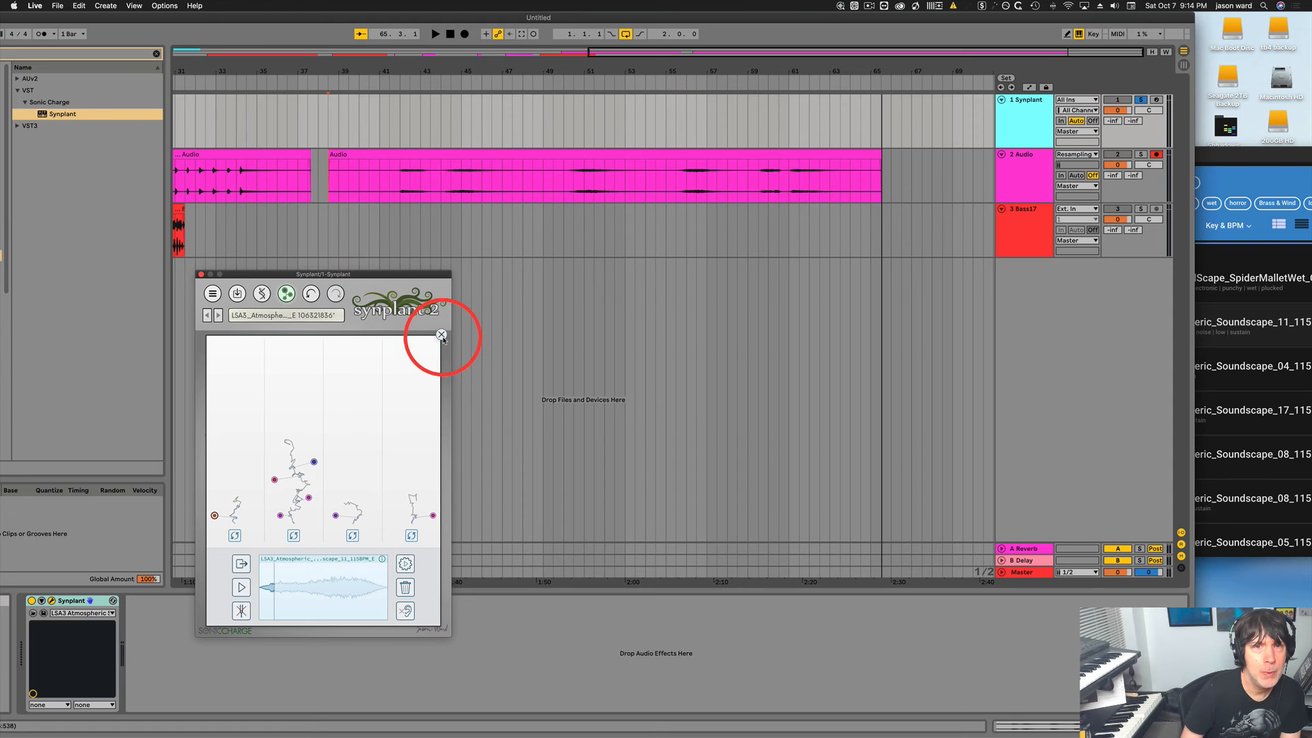
Select the fourth column's candidate, shift the Synplant window clear of the Bass17 track's clips, and reopen Genopatch.
click(433, 515)
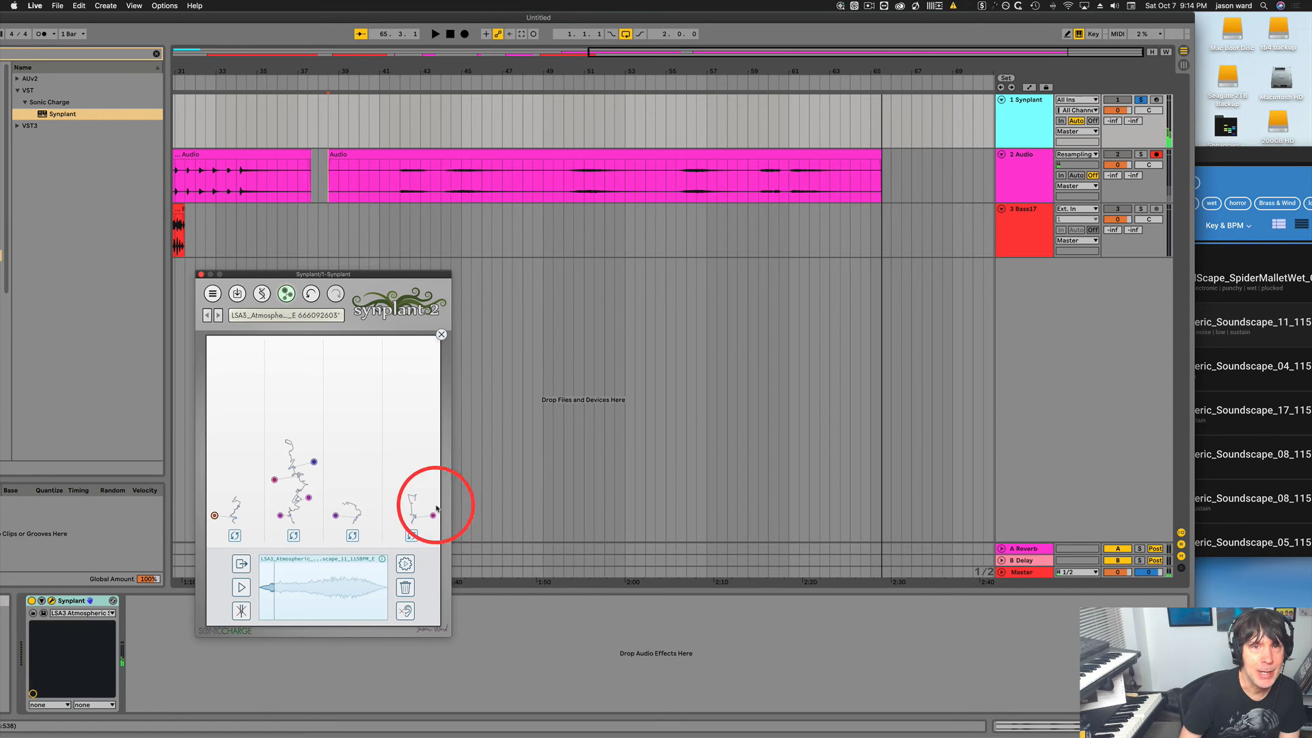
click(441, 335)
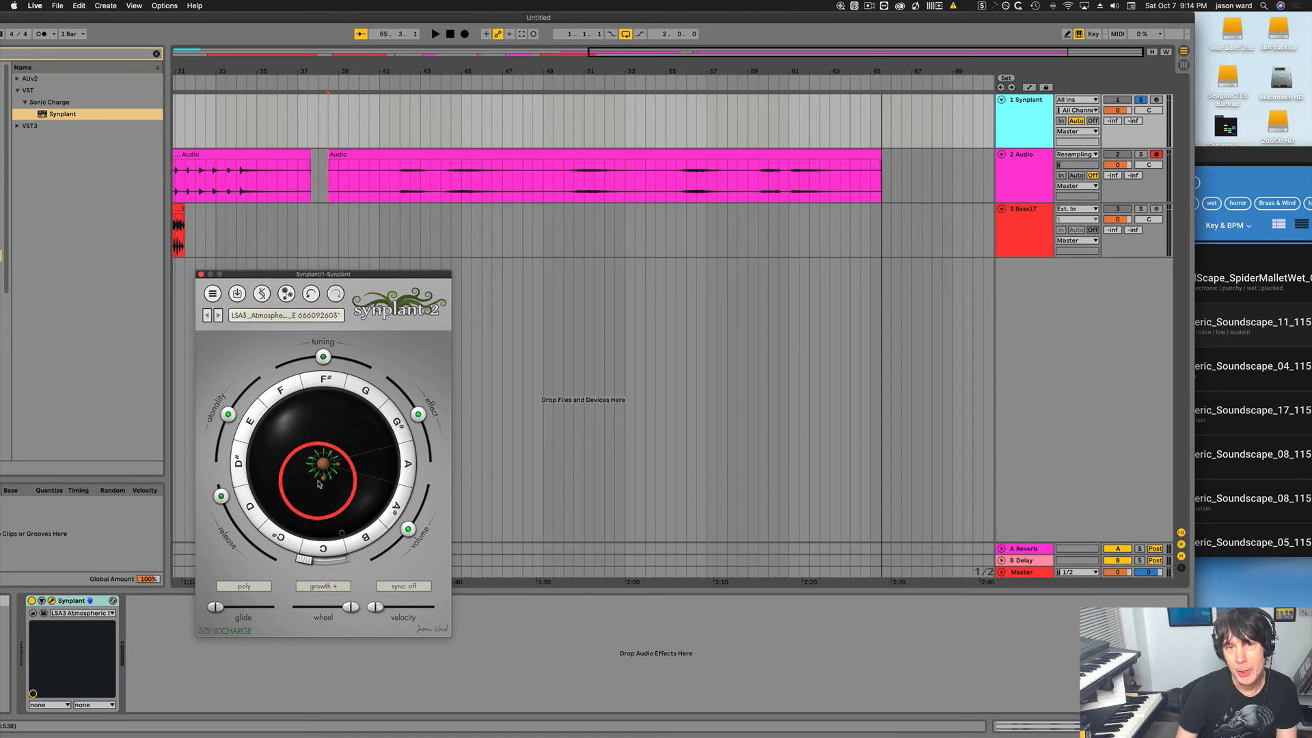
drag(292, 274, 418, 293)
click(412, 313)
click(220, 260)
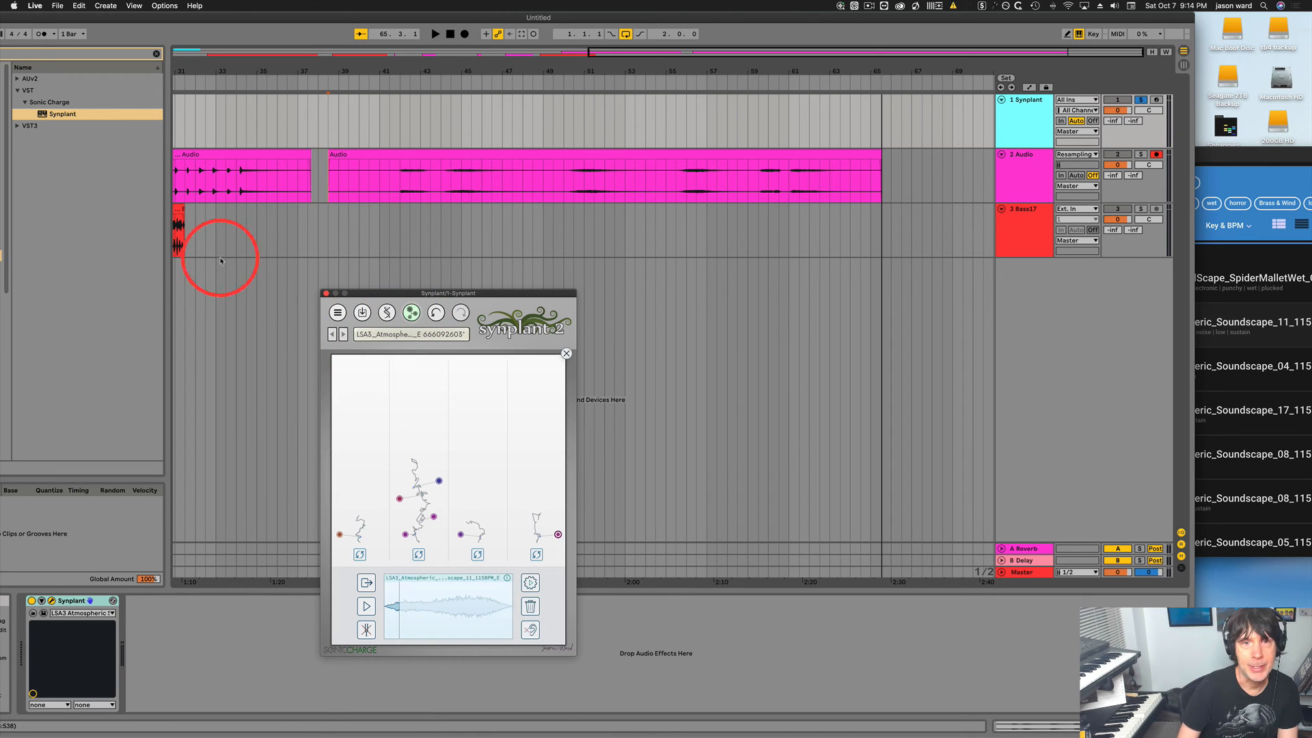
Move the Bpm078_SoundScape_SpiderMalletWet clip along the Bass17 track to start at 31.3.1, and load it into Genopatch as the reference.
drag(176, 225, 245, 210)
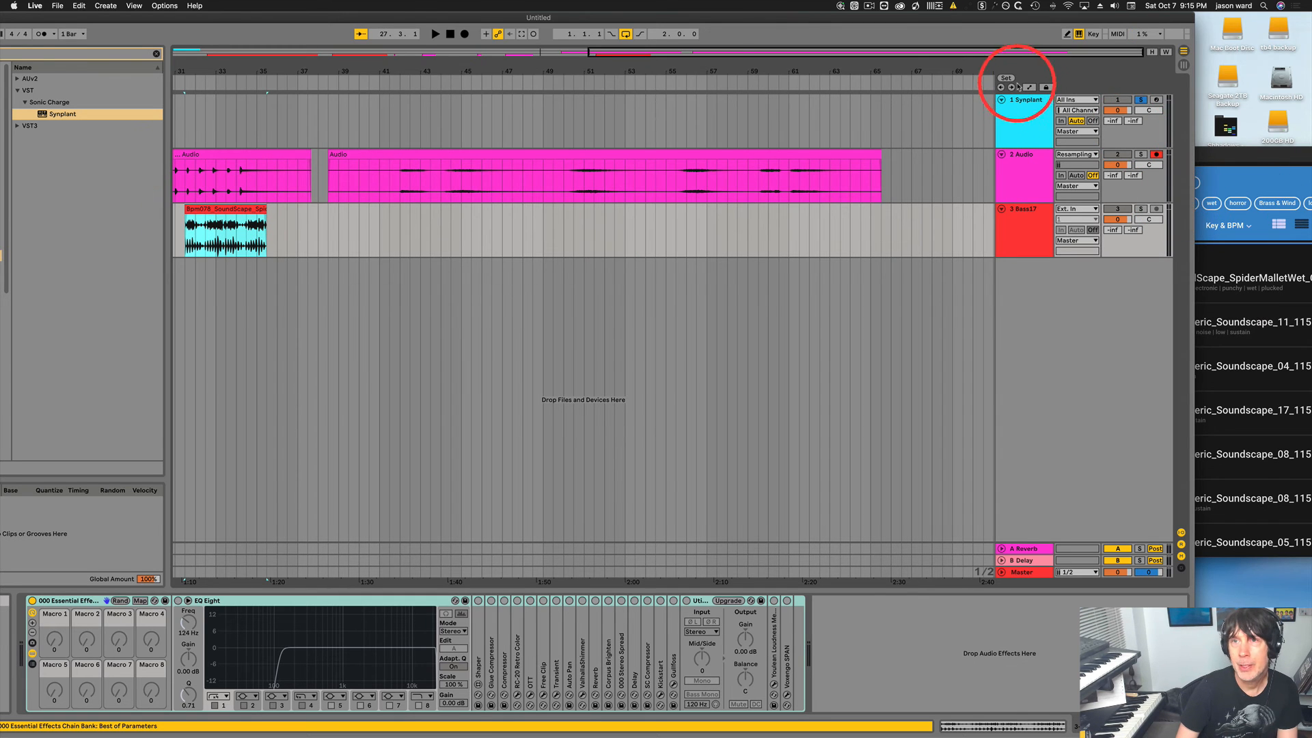
click(1022, 103)
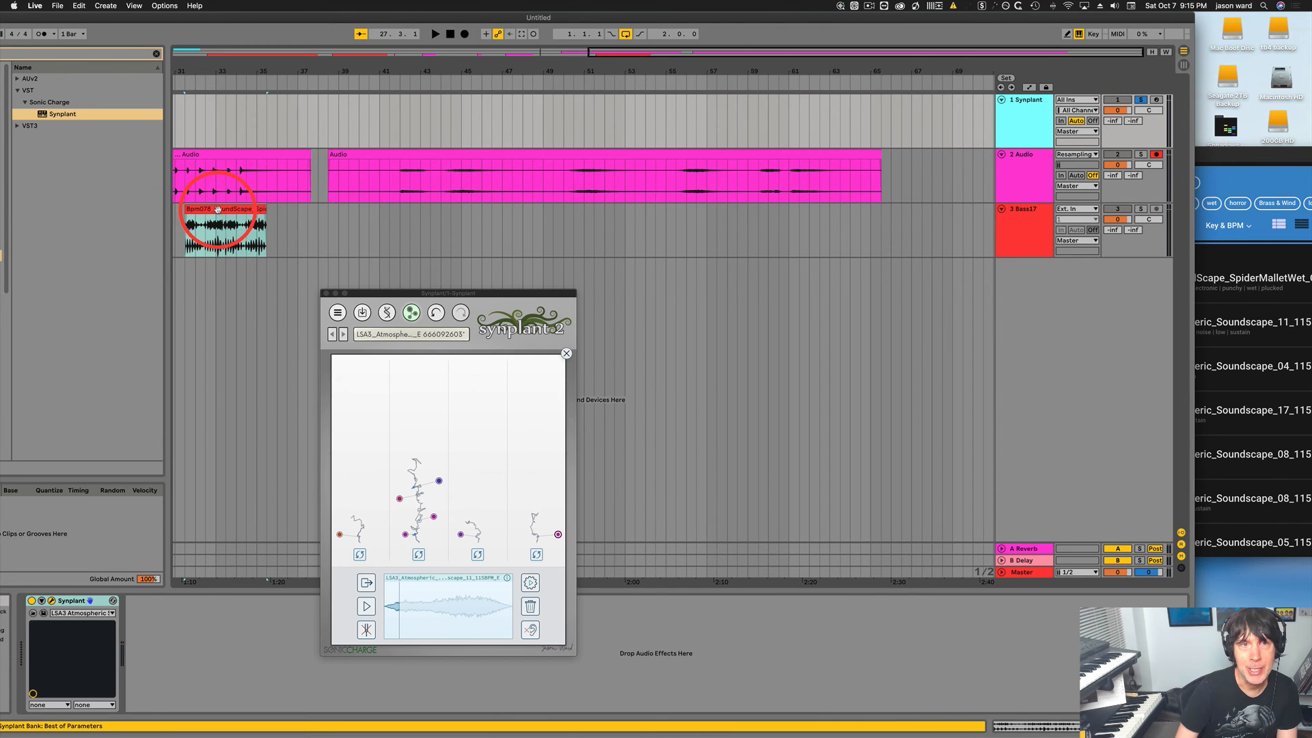
drag(217, 209, 449, 582)
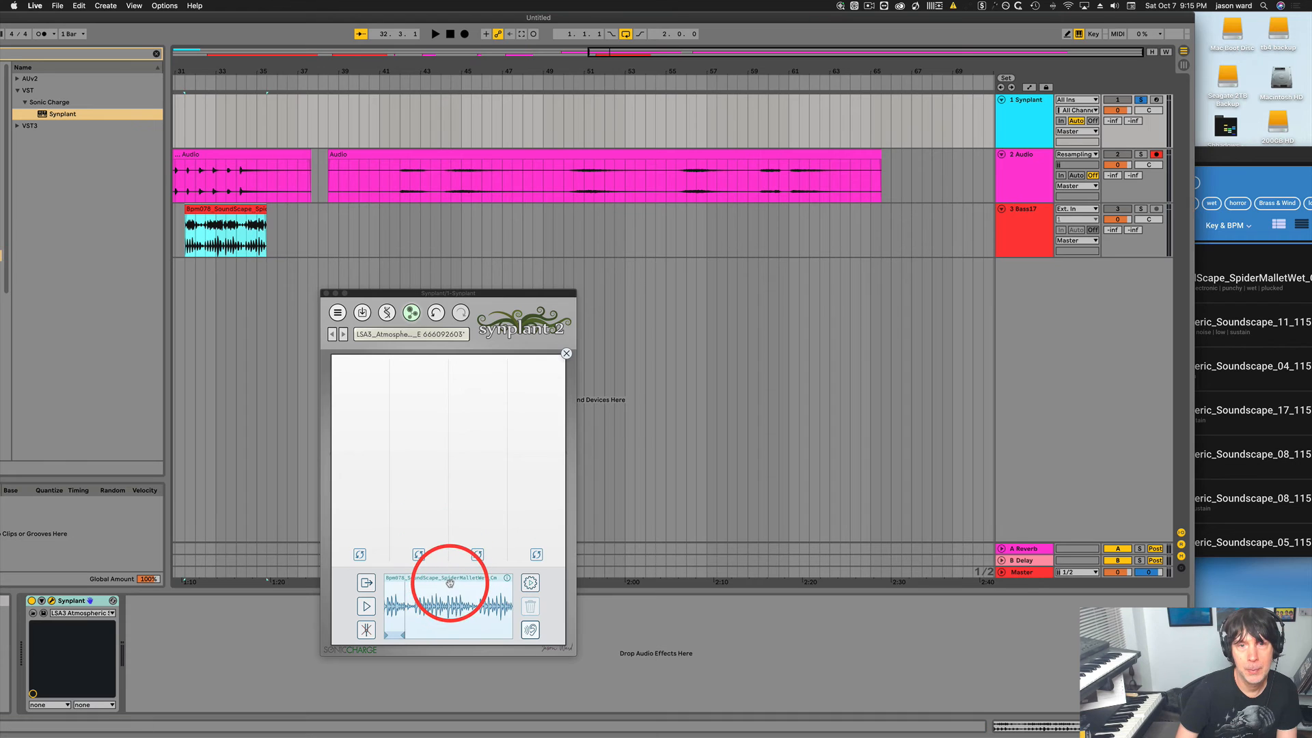
Generate patches from the SpiderMalletWet reference, stop the generation, and compare the candidates with the reference sound.
click(366, 605)
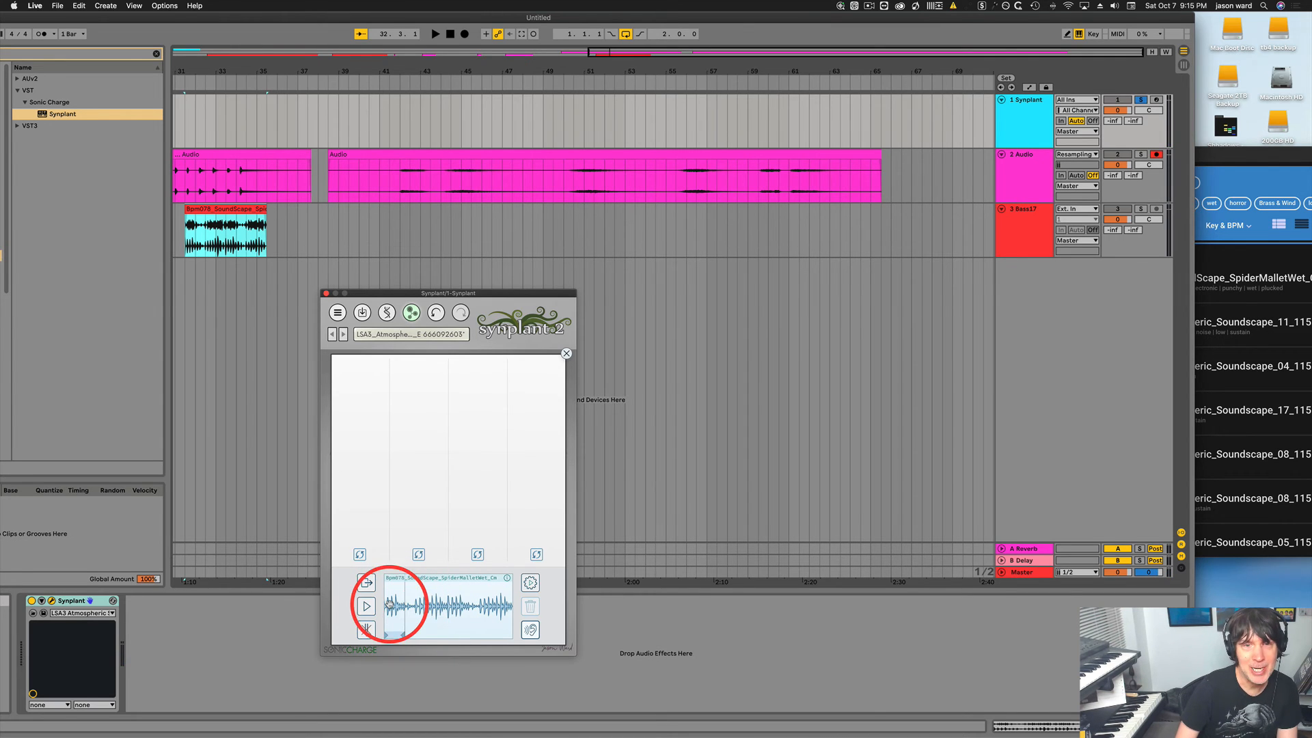
click(531, 584)
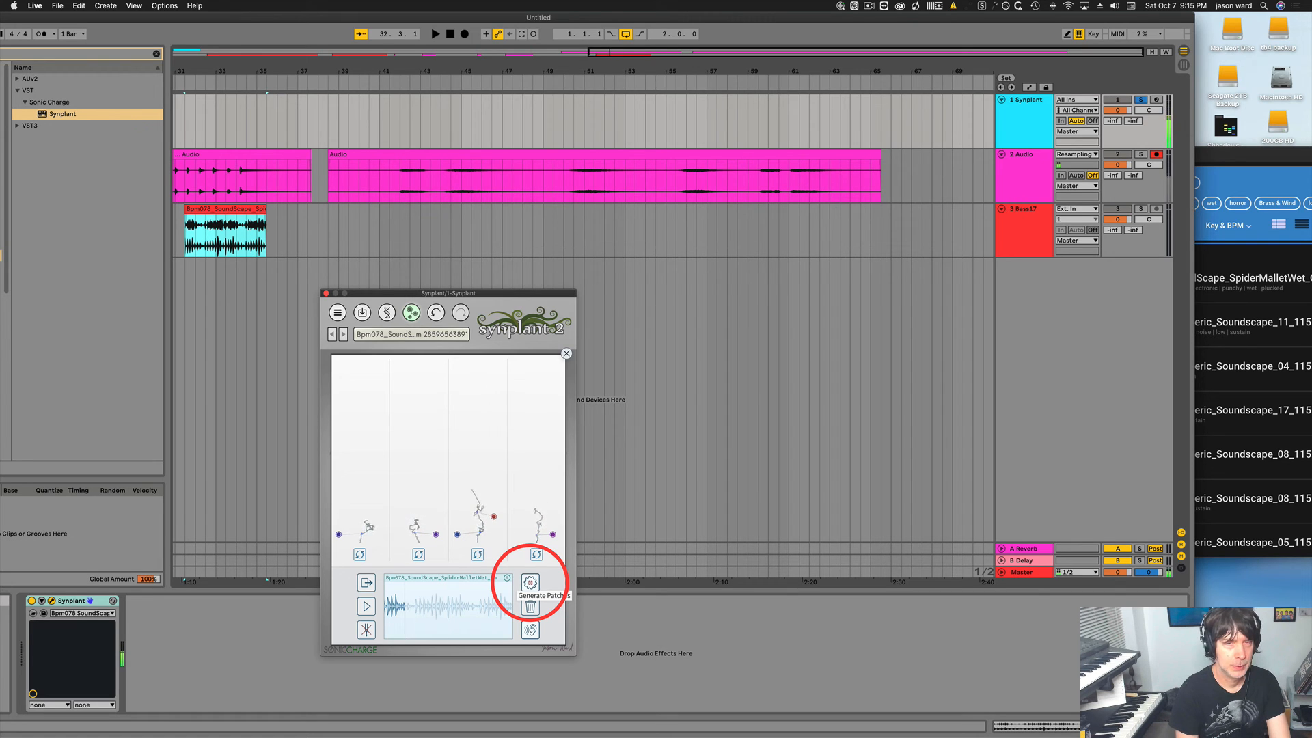
click(530, 582)
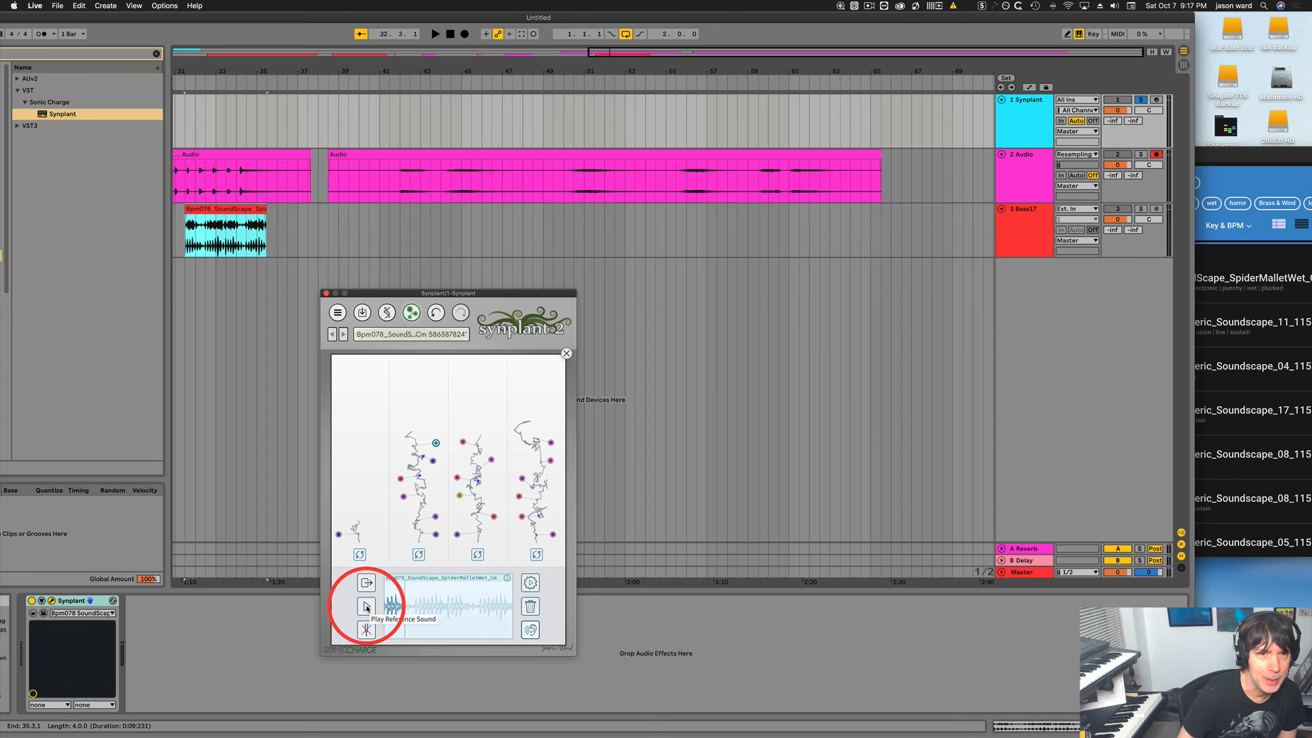
click(366, 606)
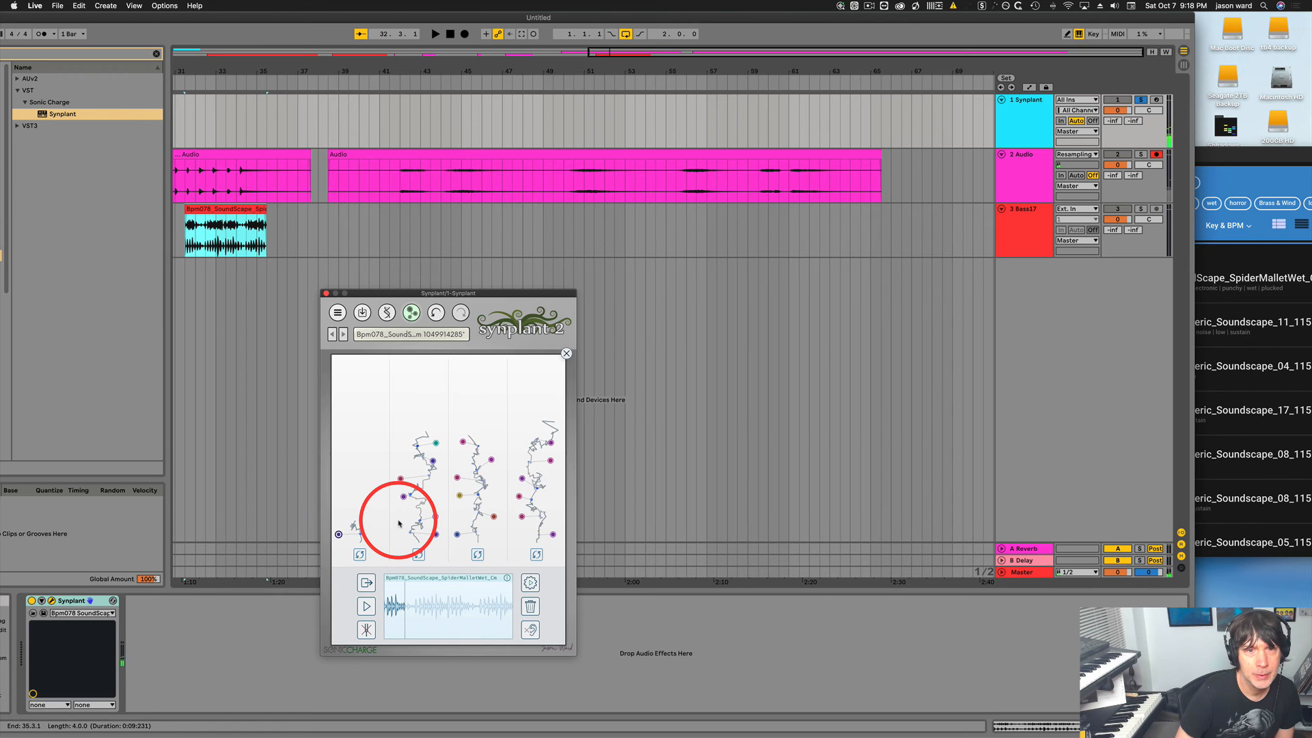
Move the newly recorded Audio clip to the Bass17 track at bar 39, and set the insertion point there on the Audio track.
click(708, 155)
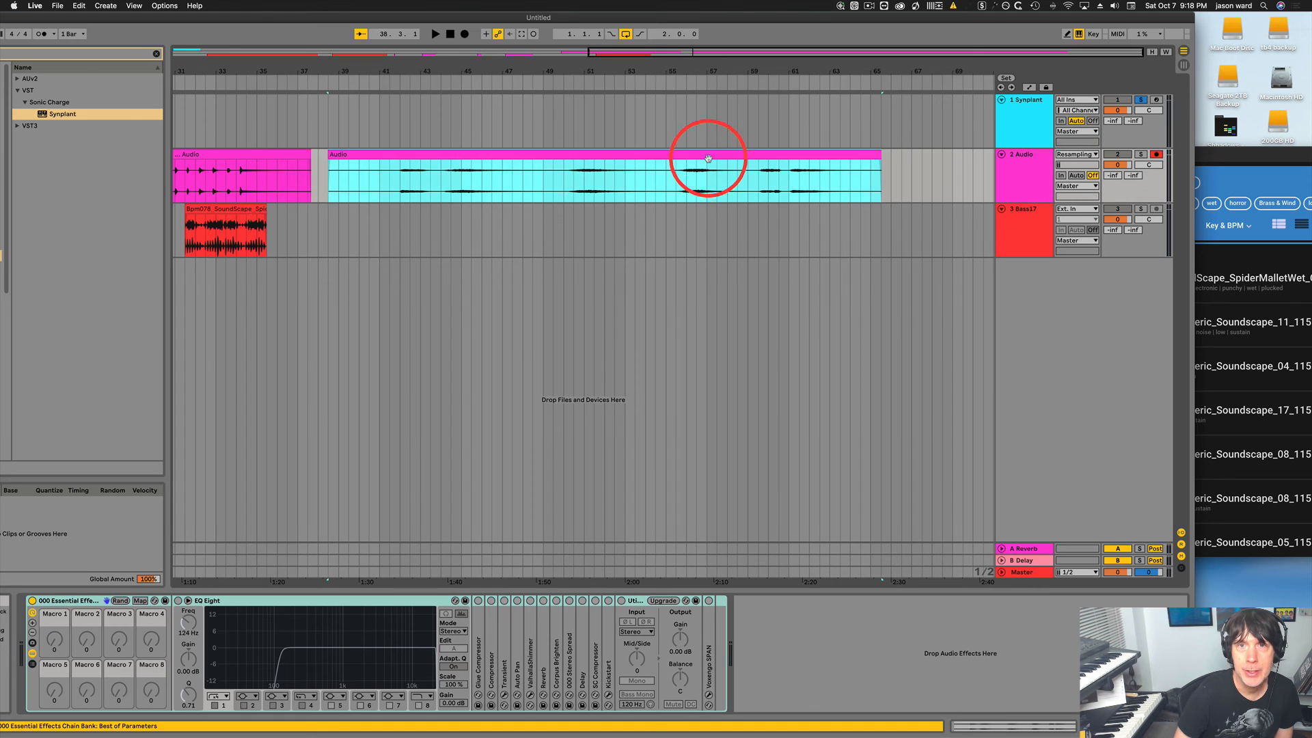
drag(708, 158, 721, 227)
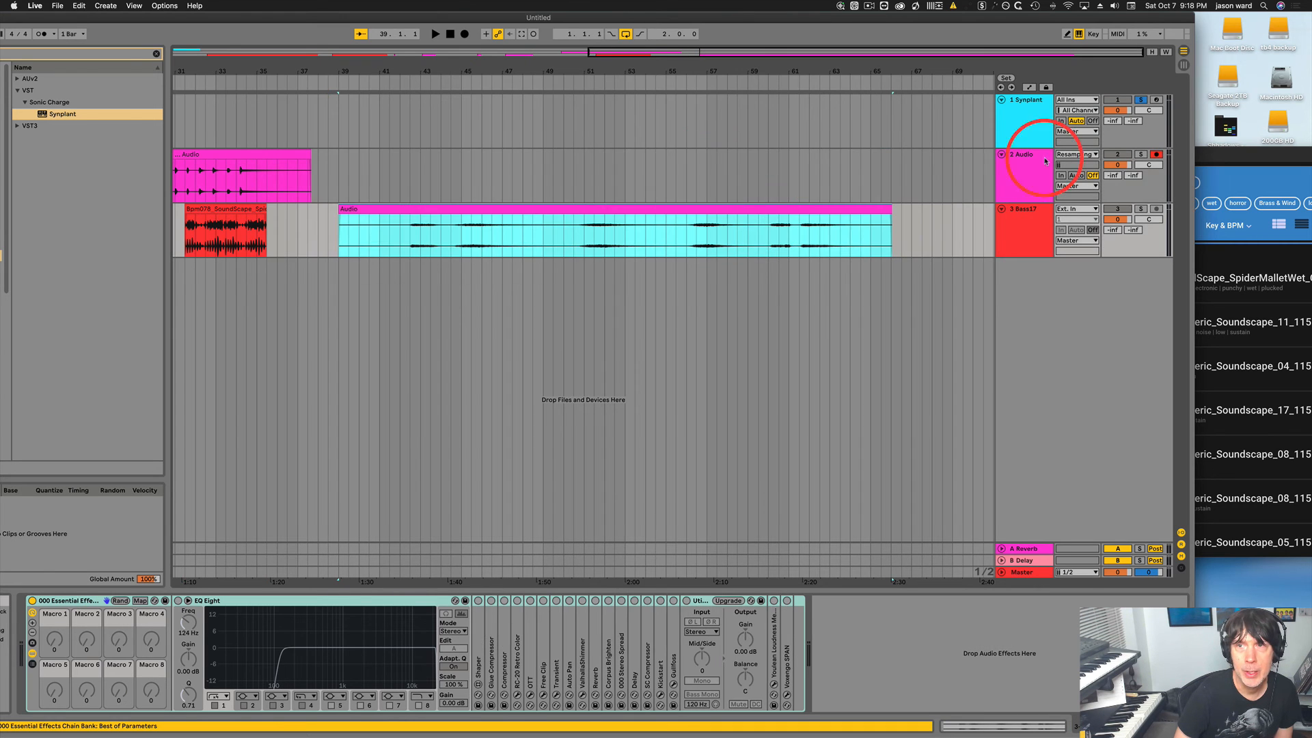
click(337, 170)
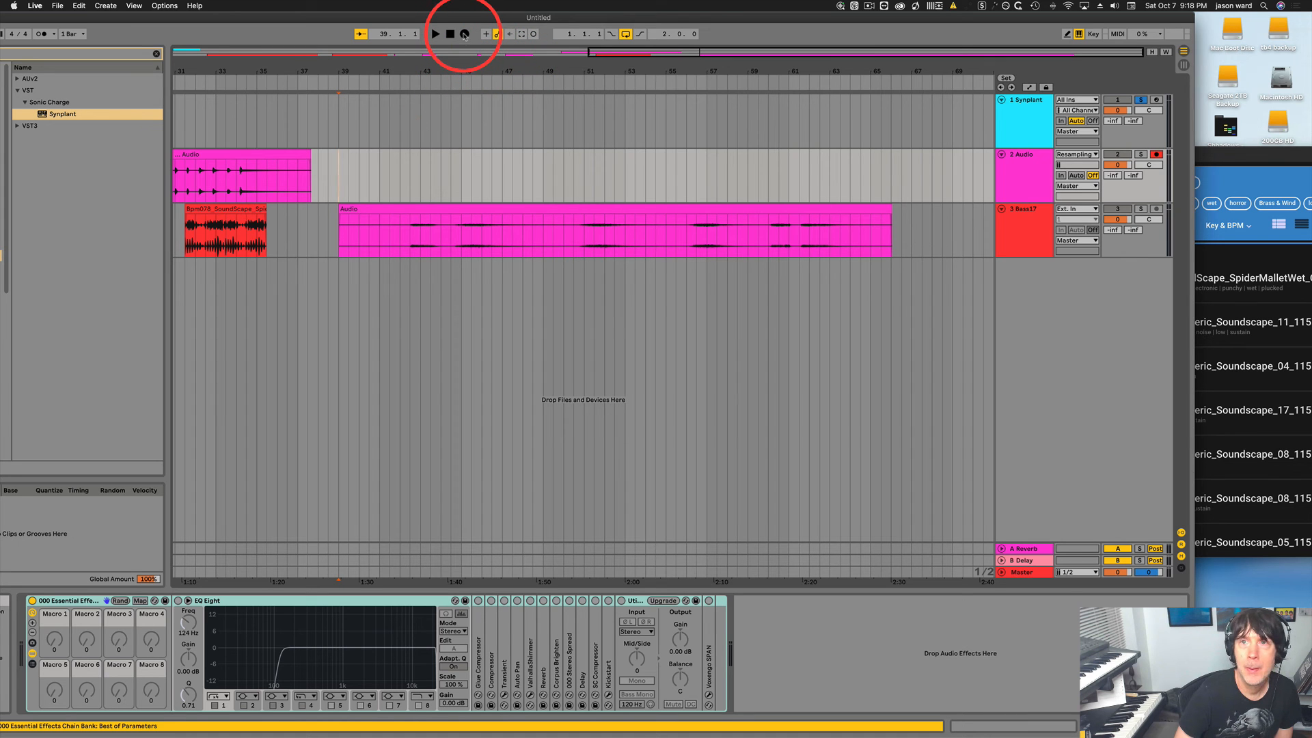
Record the SpiderMalletWet candidates onto the Audio track from bar 39, switching between candidates from all four Genopatch columns, and stop the recording.
click(464, 34)
click(1023, 109)
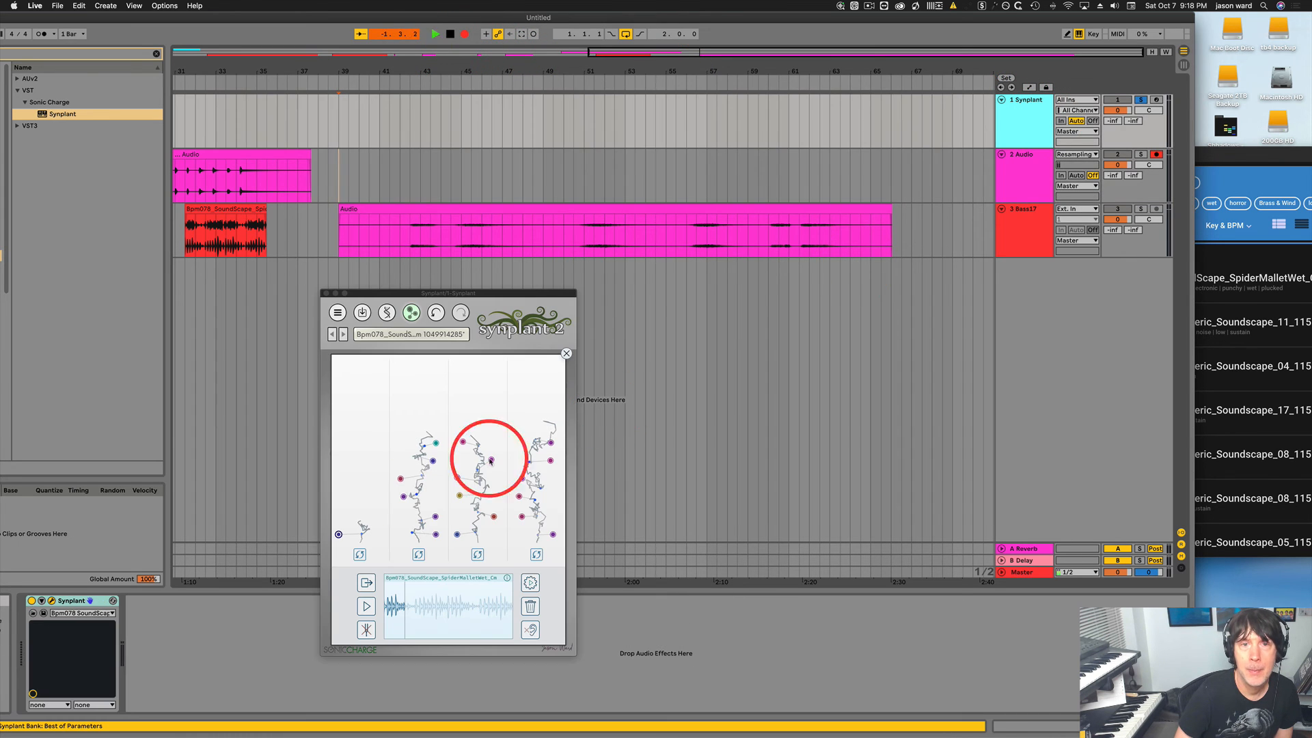
click(339, 534)
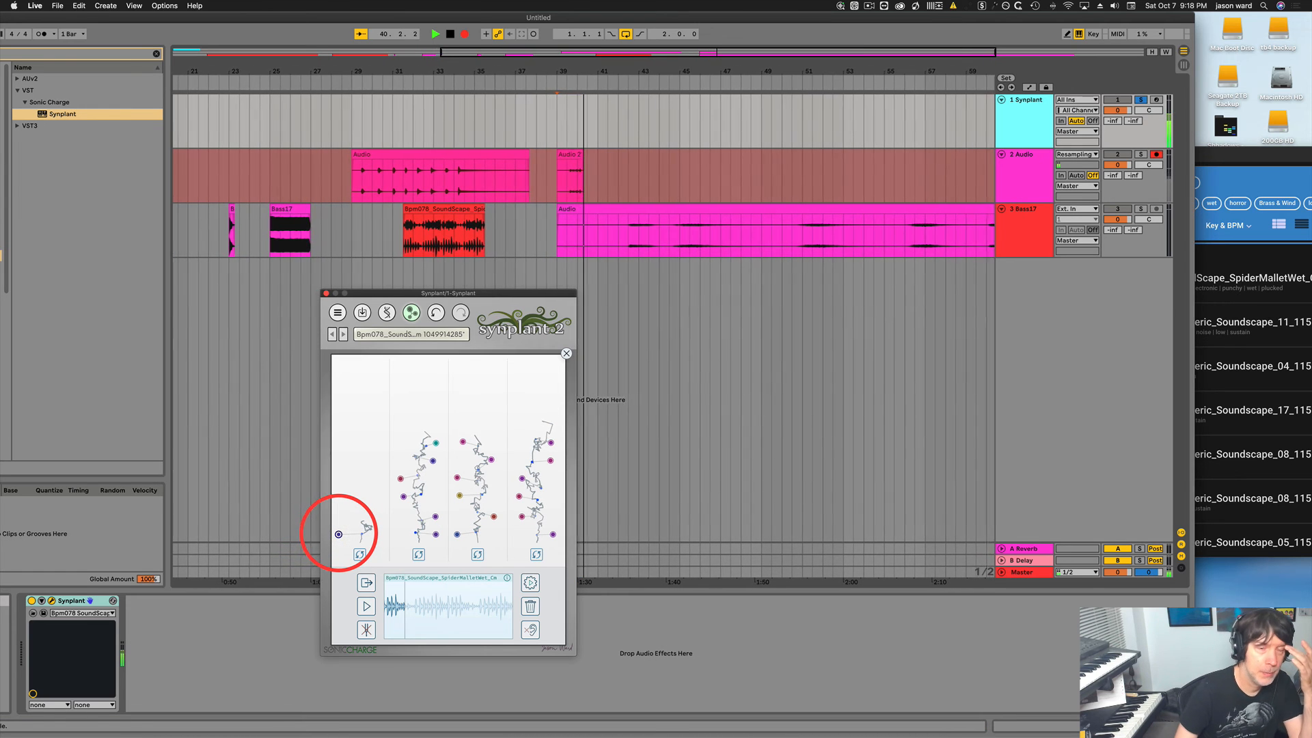
drag(377, 535, 406, 498)
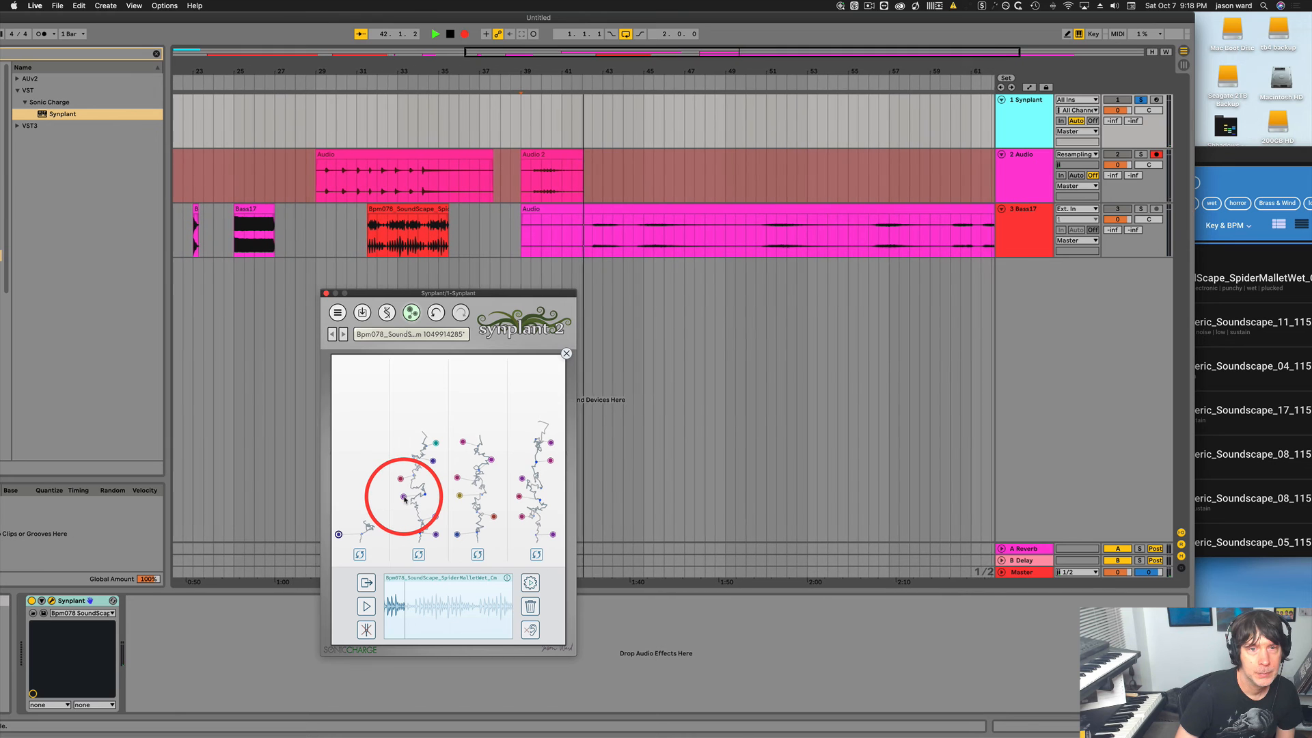
mouse_move(403, 499)
mouse_down()
mouse_move(396, 524)
mouse_move(381, 506)
mouse_move(401, 480)
mouse_up()
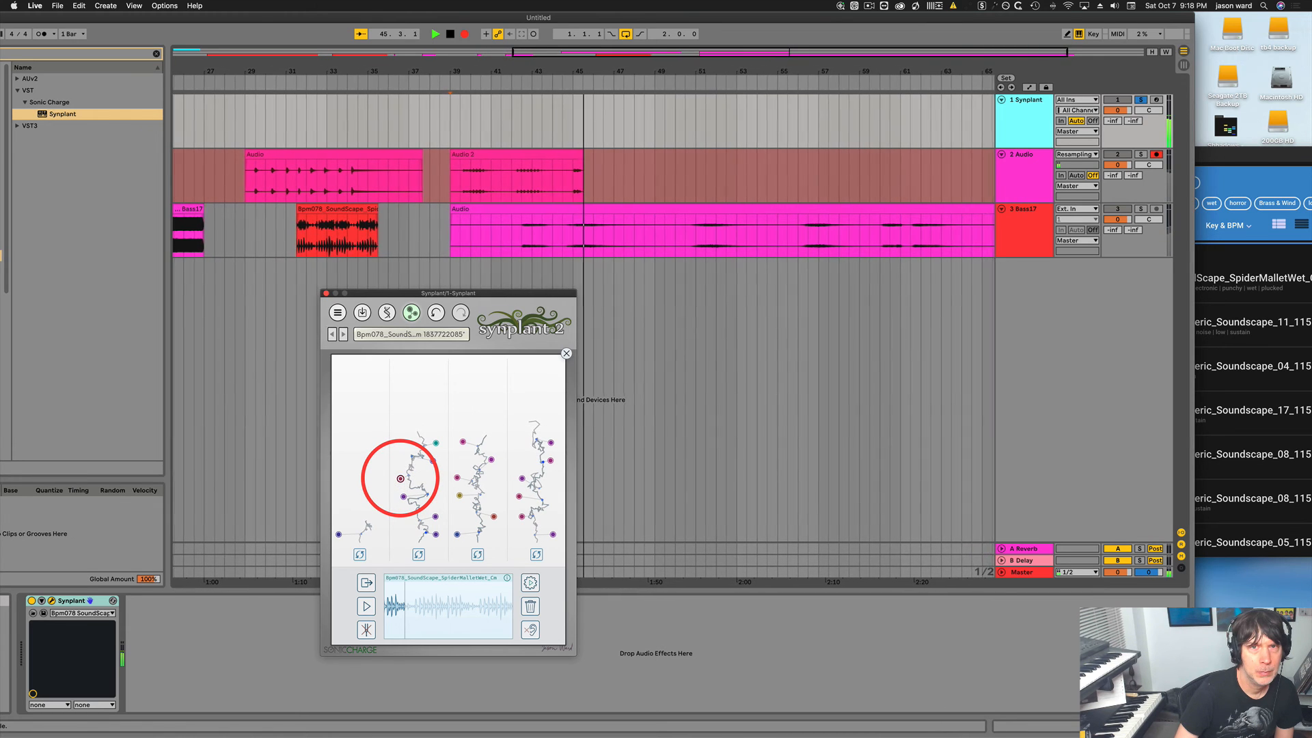
drag(401, 478, 491, 461)
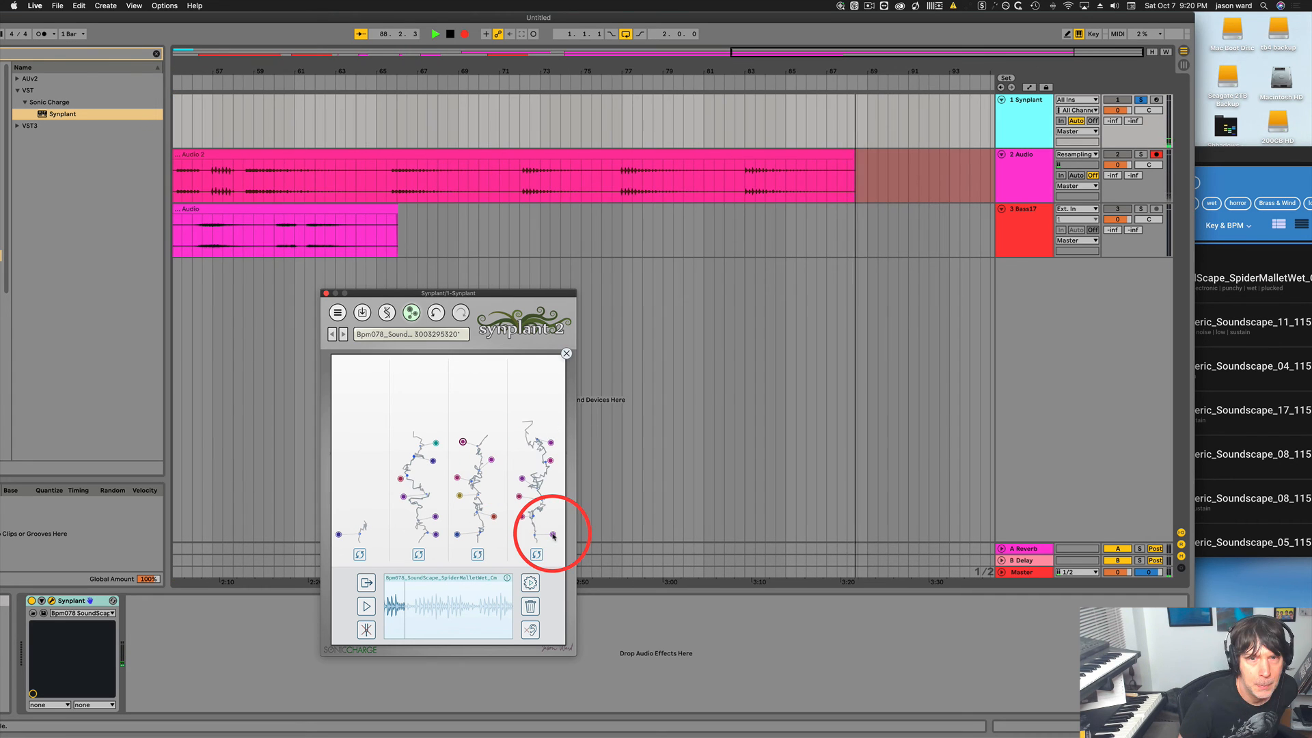
drag(551, 536, 526, 142)
drag(530, 71, 706, 203)
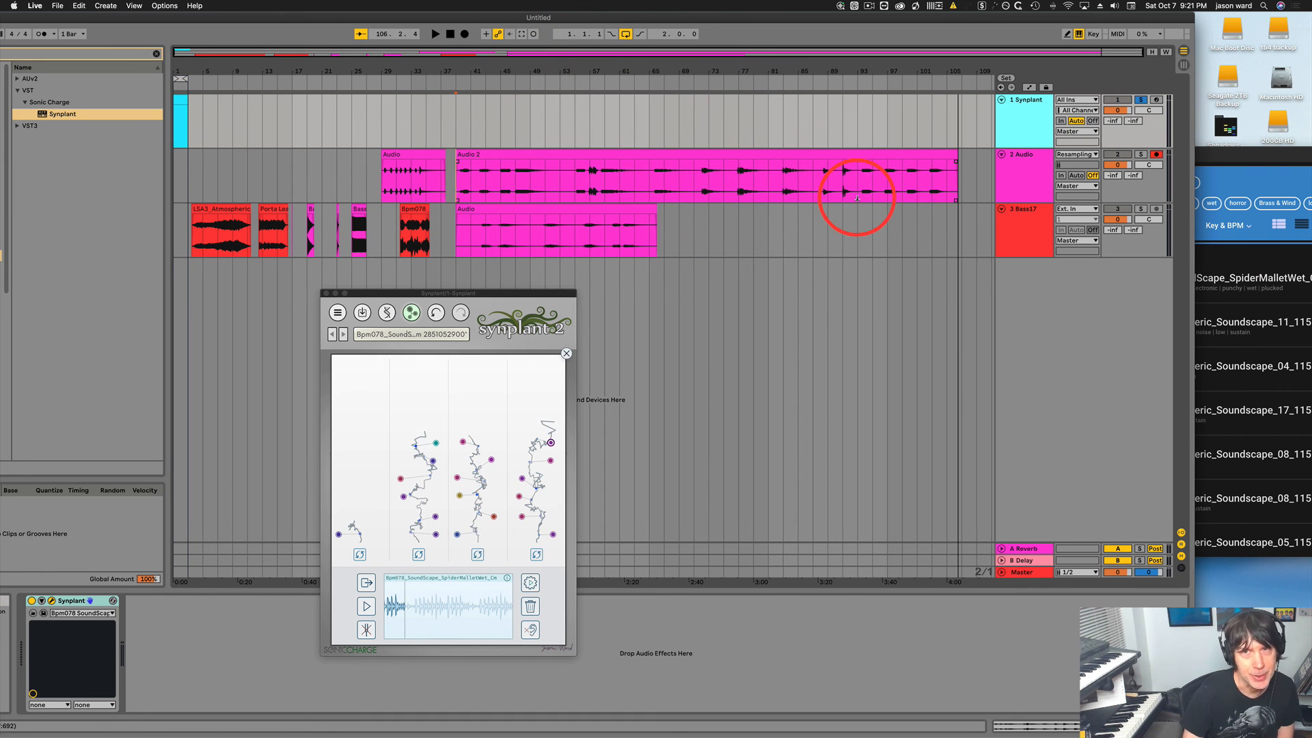
Reload the Bpm078_SoundScape_SpiderMalletWet clip as the Genopatch reference and try different short sections of its waveform as the analysis region.
drag(709, 296, 409, 523)
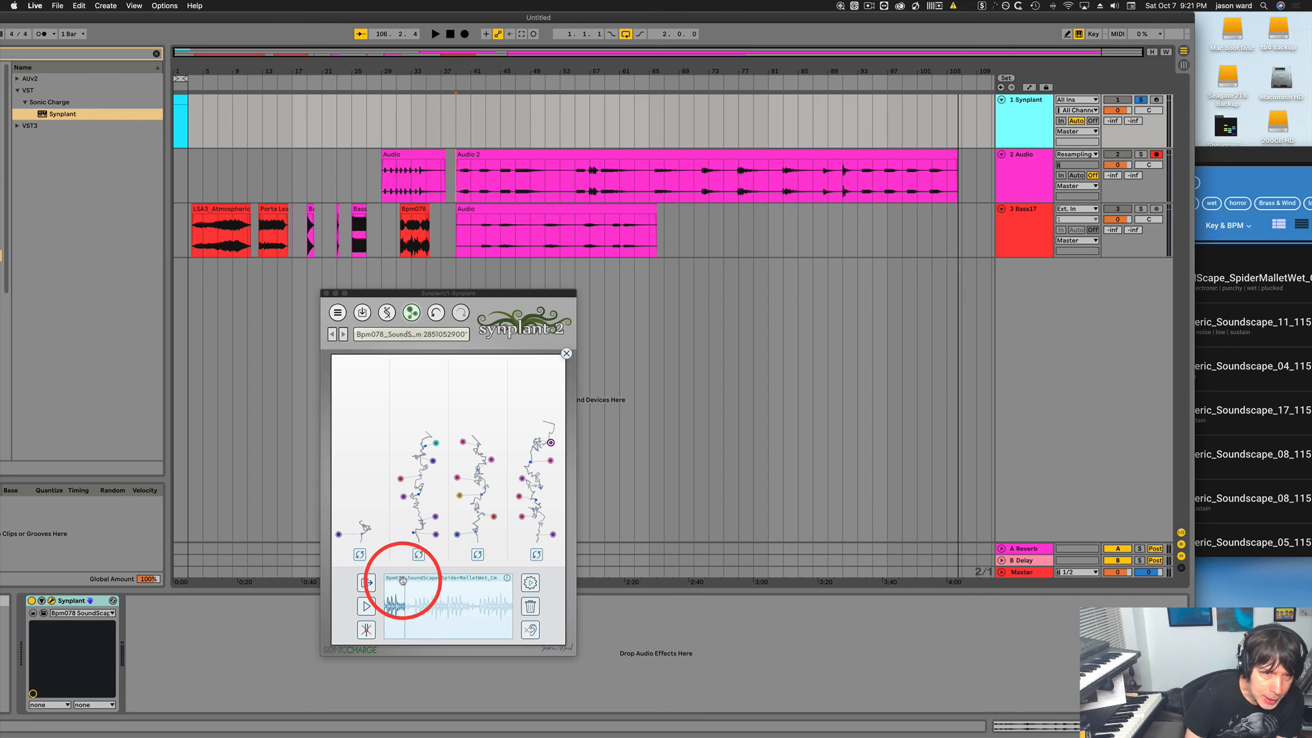
drag(394, 626, 384, 593)
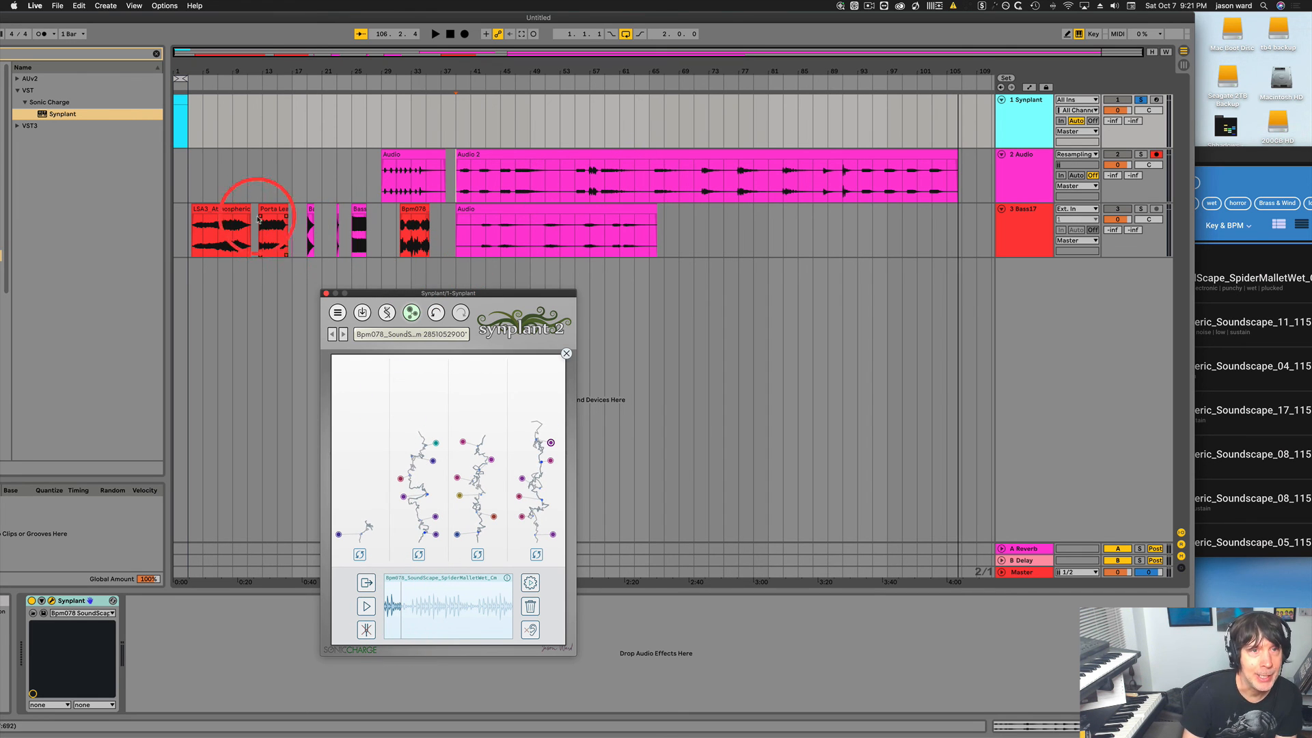
drag(410, 73, 404, 82)
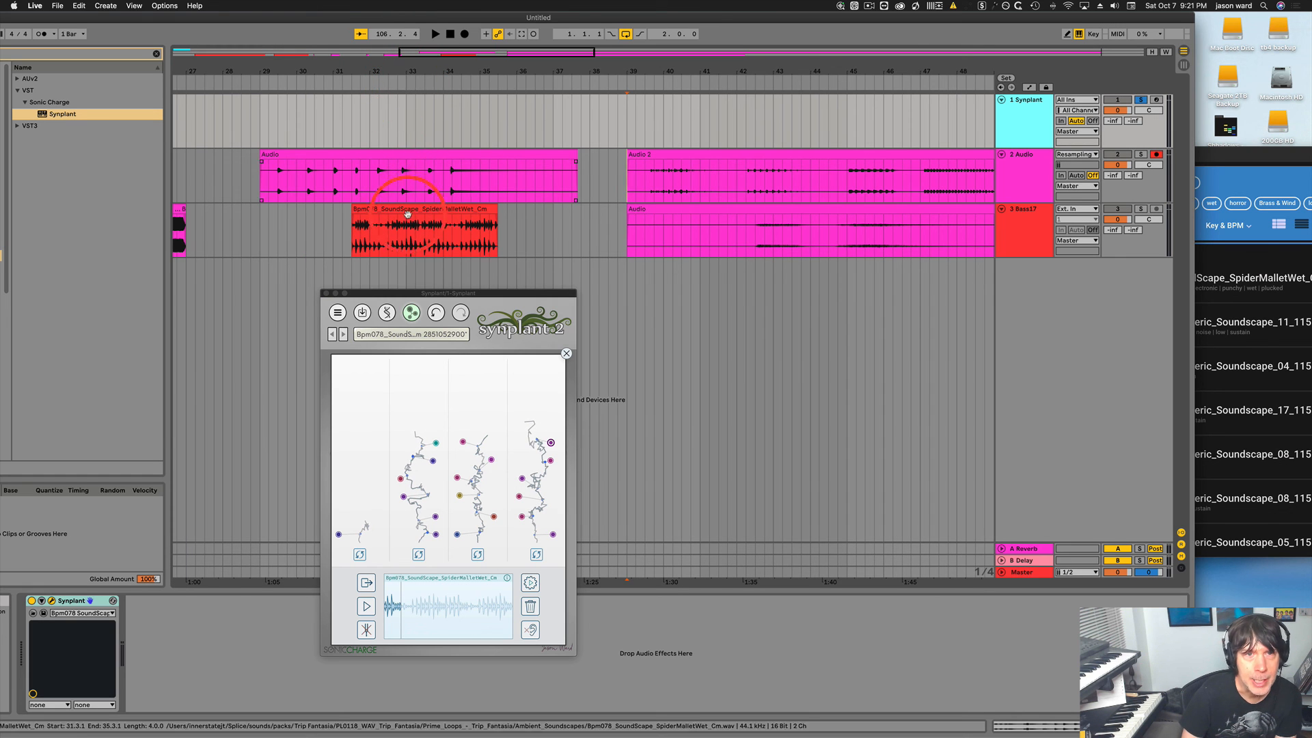
drag(410, 207, 433, 483)
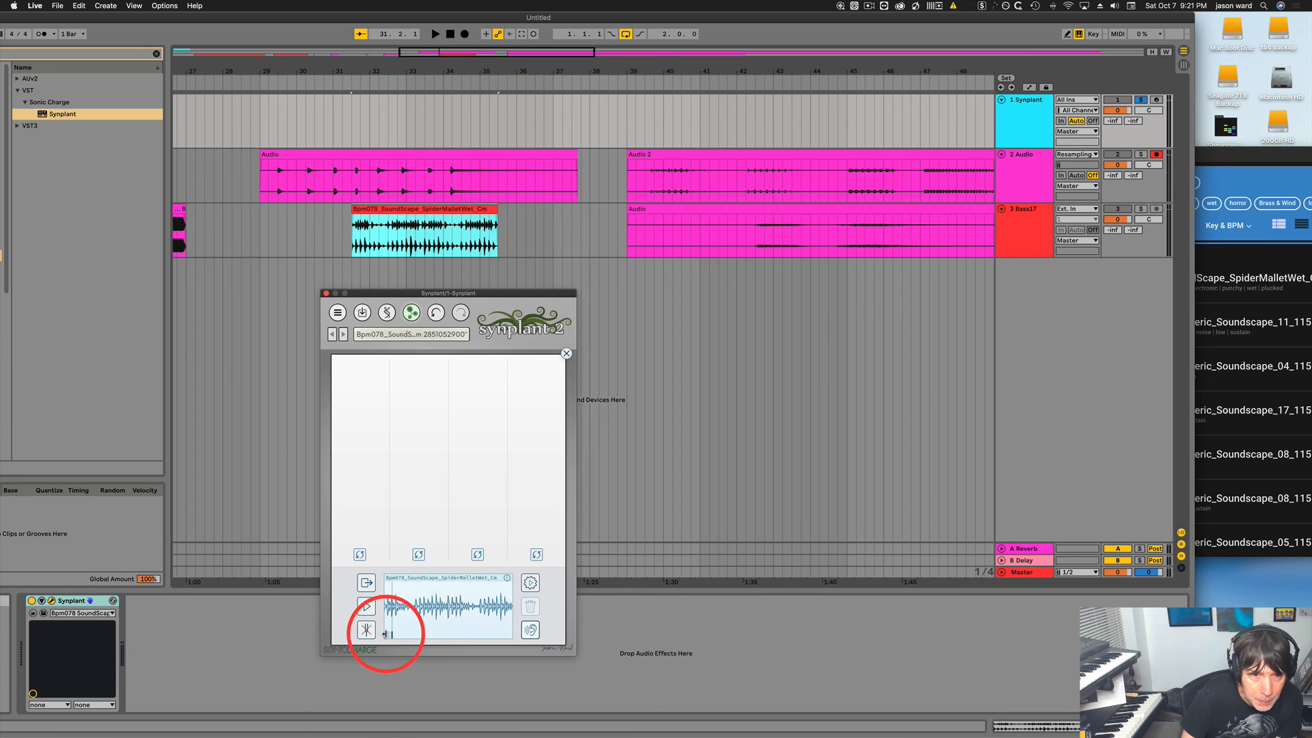
drag(389, 636, 402, 635)
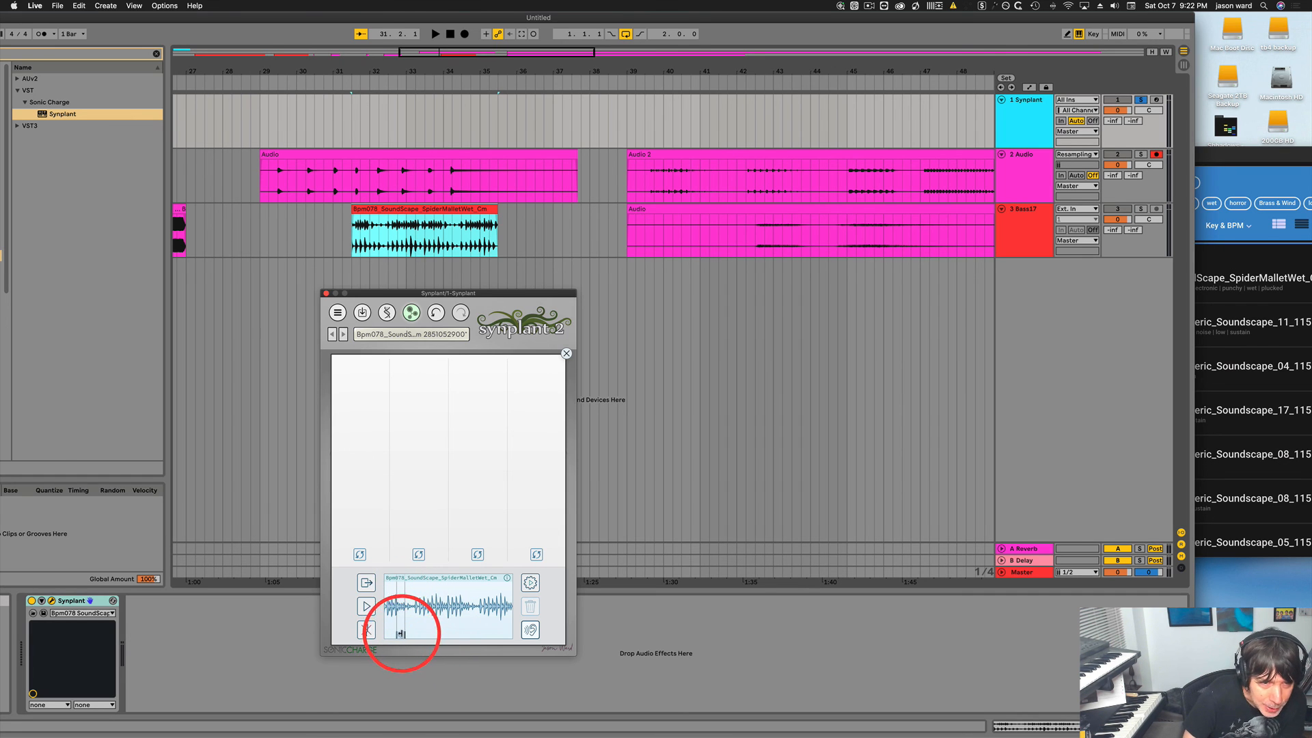
drag(403, 634, 413, 633)
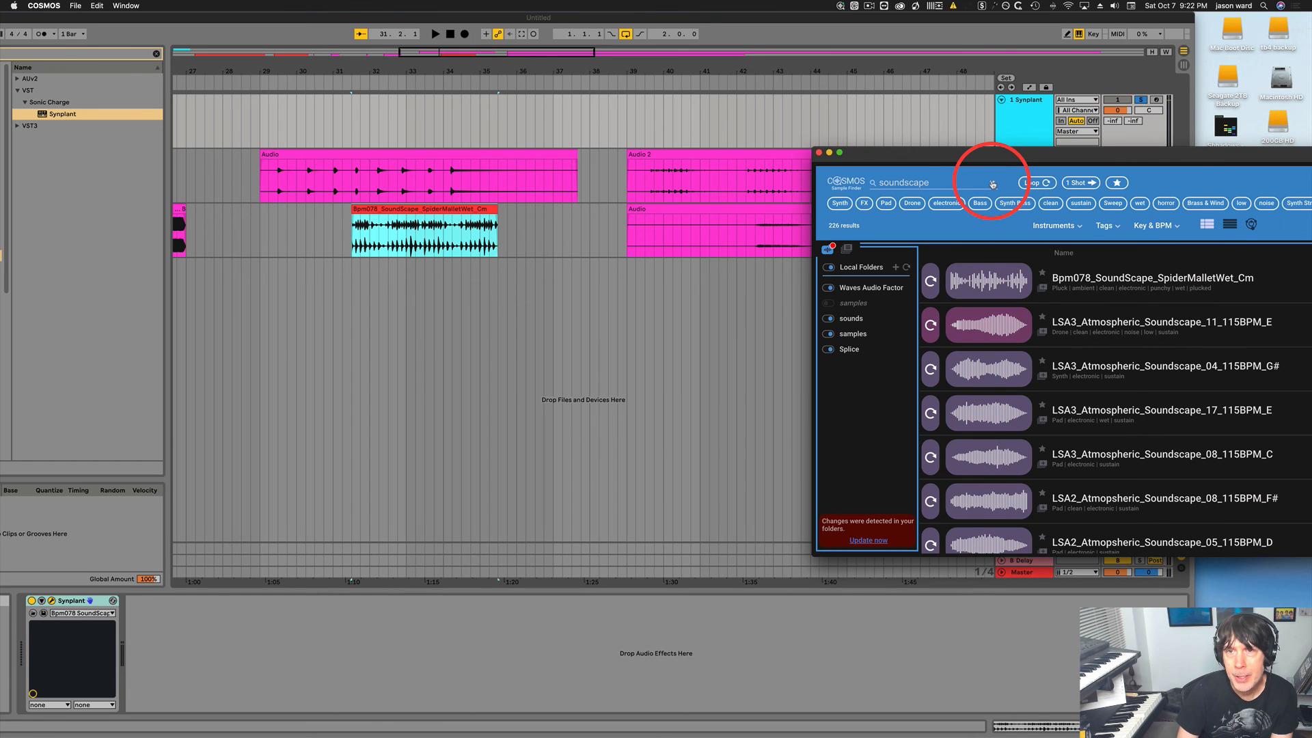
Search COSMOS for noise, audition VEH2 Synths - 132 C, and place that sample on the Bass17 track at bar 37.
click(993, 184)
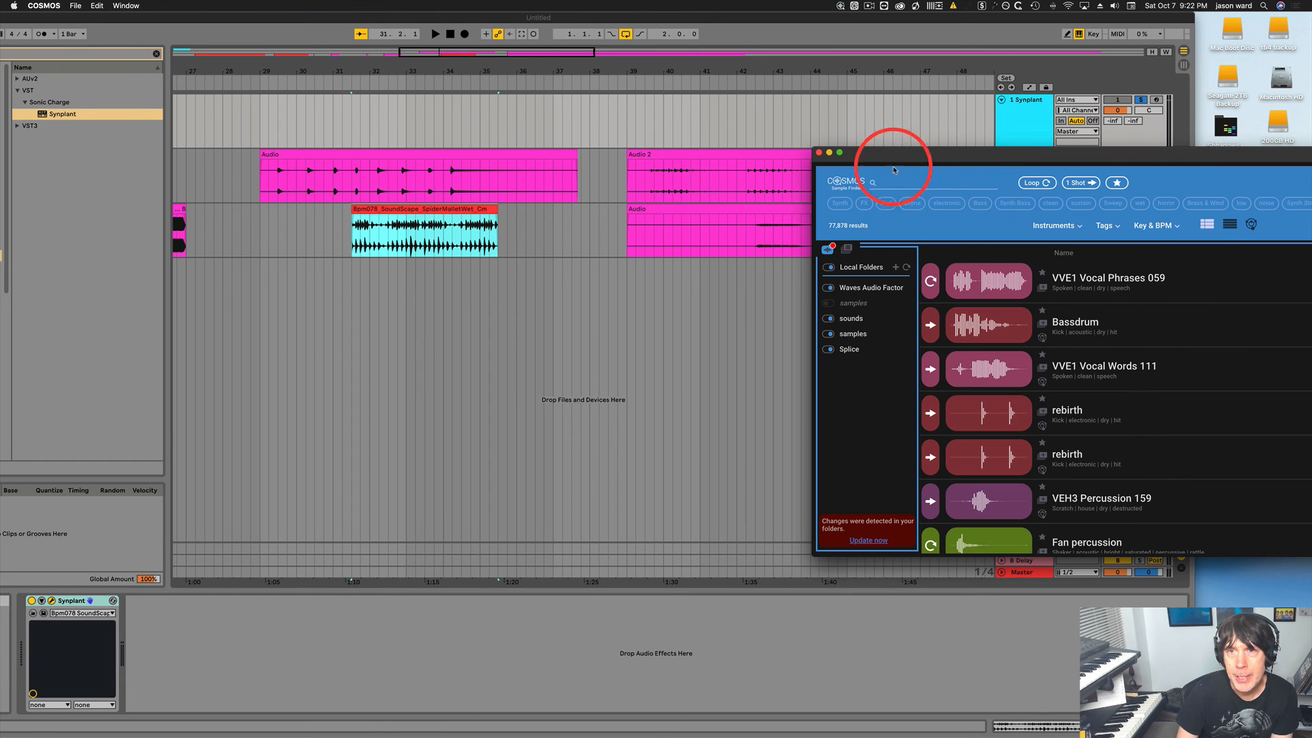
drag(908, 153, 908, 248)
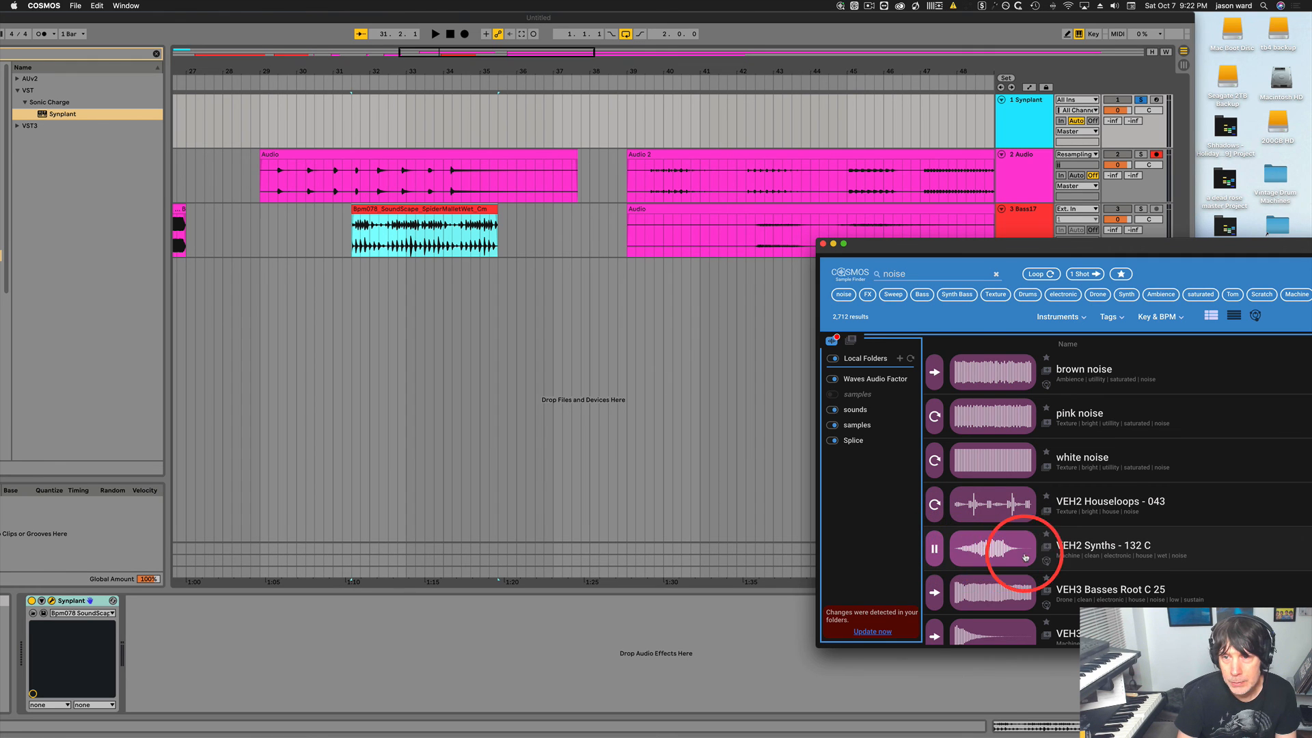
scroll(1011, 547, down, 1)
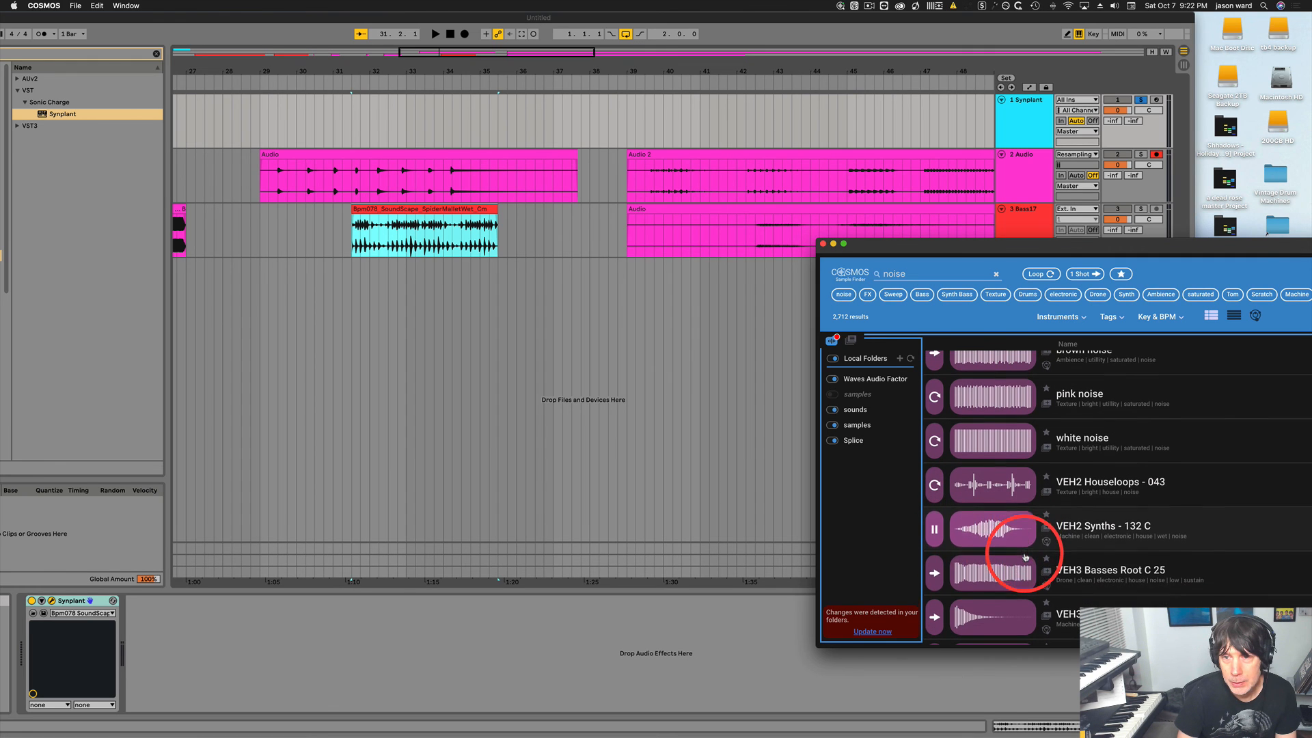
click(1023, 113)
click(982, 530)
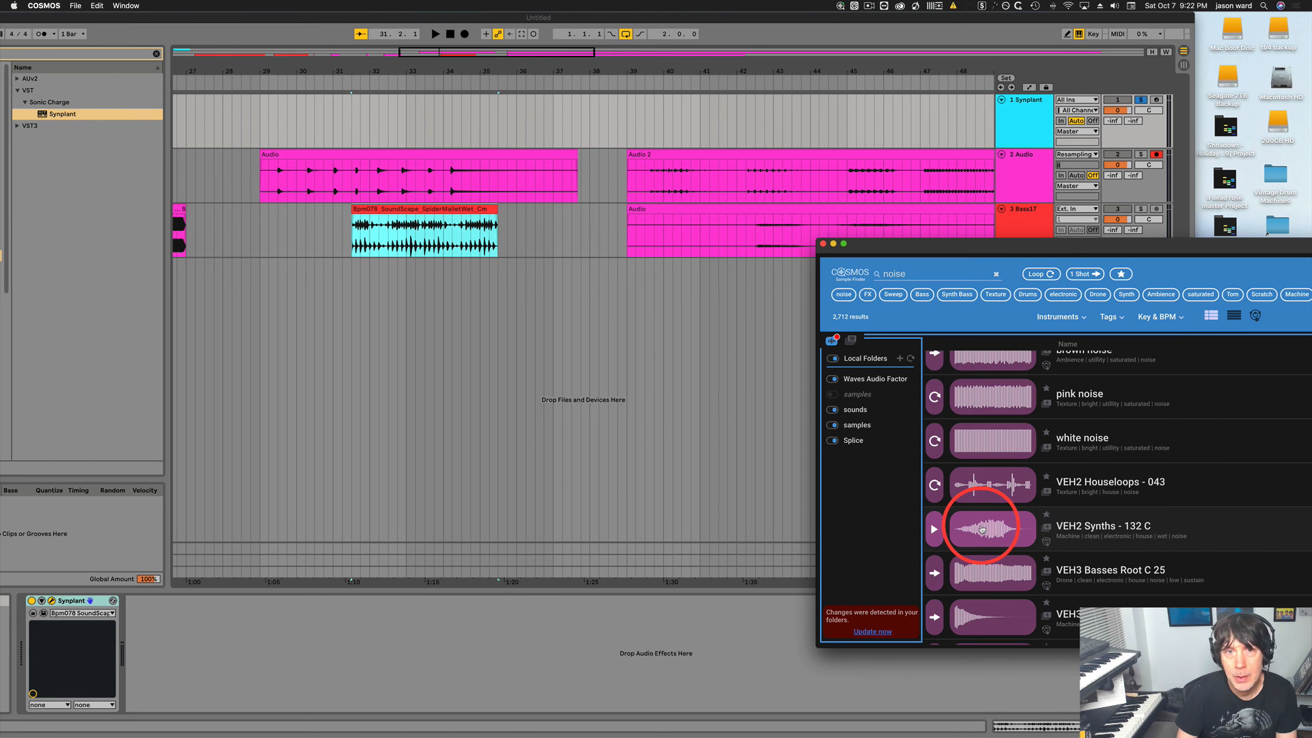
drag(981, 530, 558, 245)
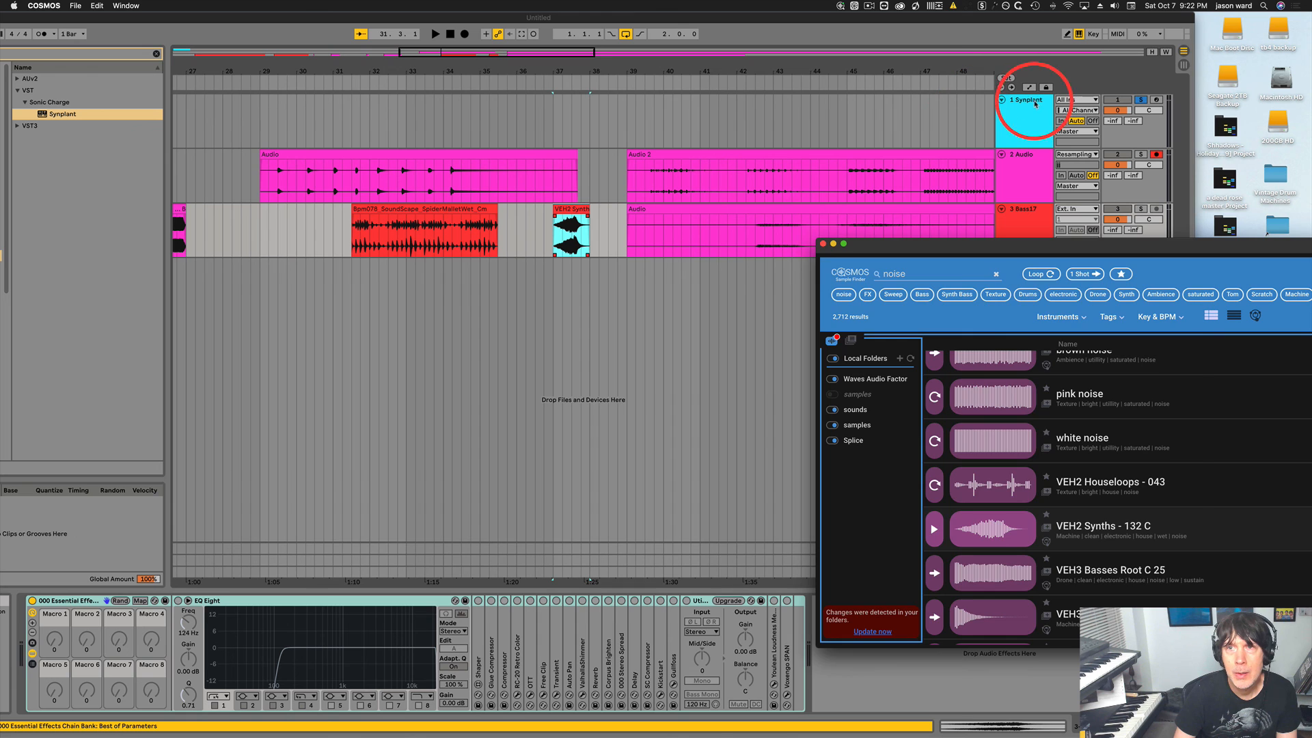
Load the VEH2 Synths - 132 C clip into Genopatch as the reference and generate patches from it.
click(768, 216)
click(1041, 94)
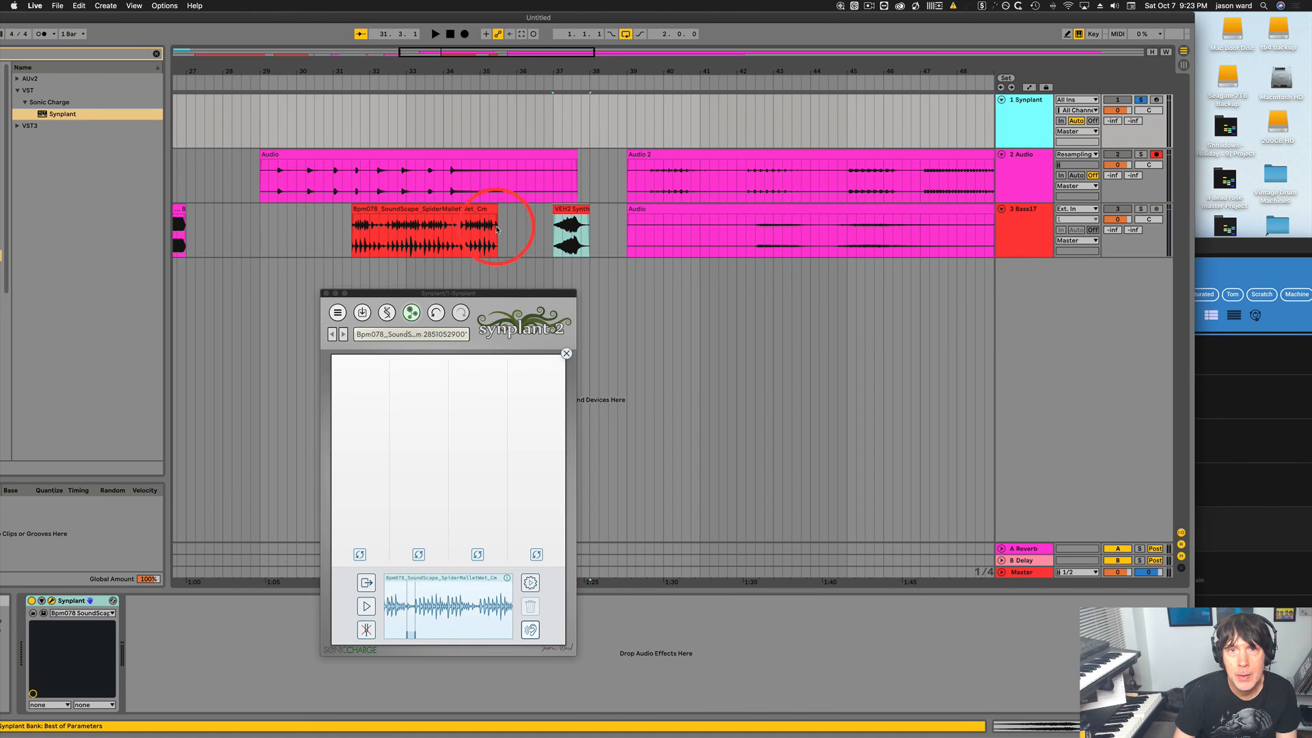
drag(569, 207, 444, 604)
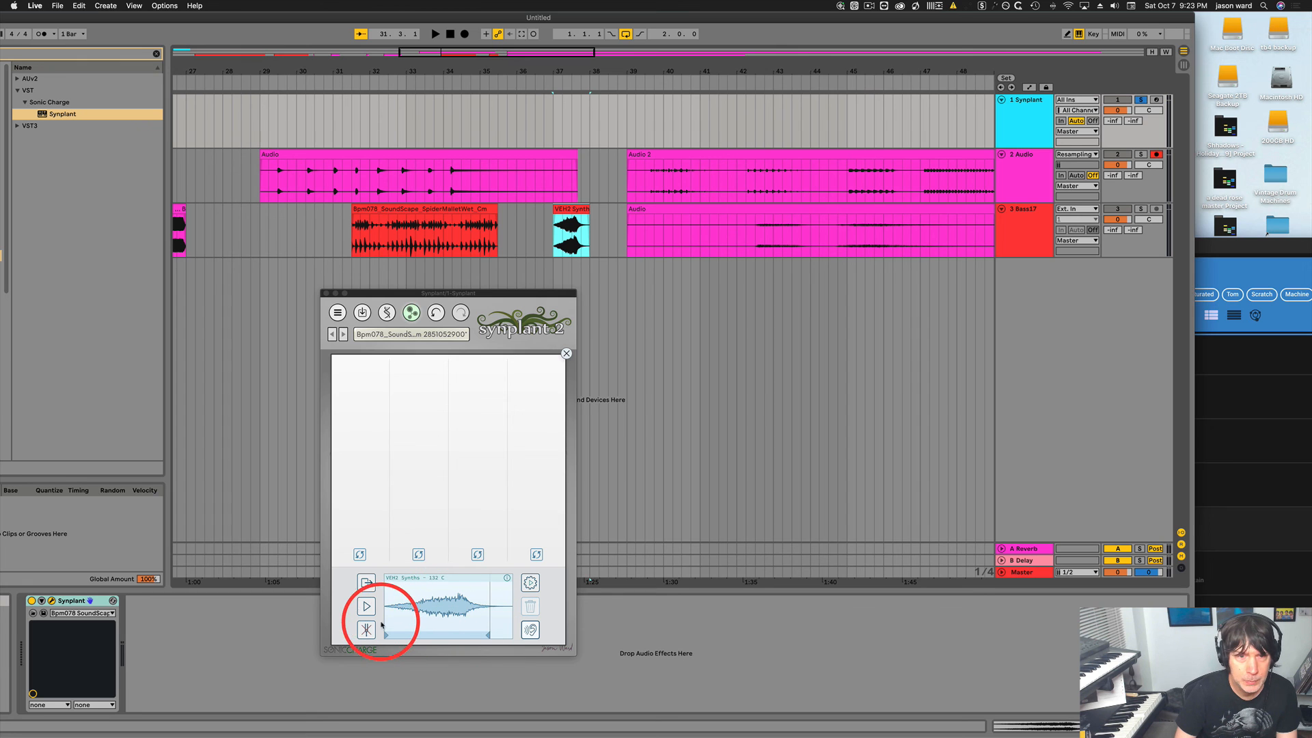
click(531, 582)
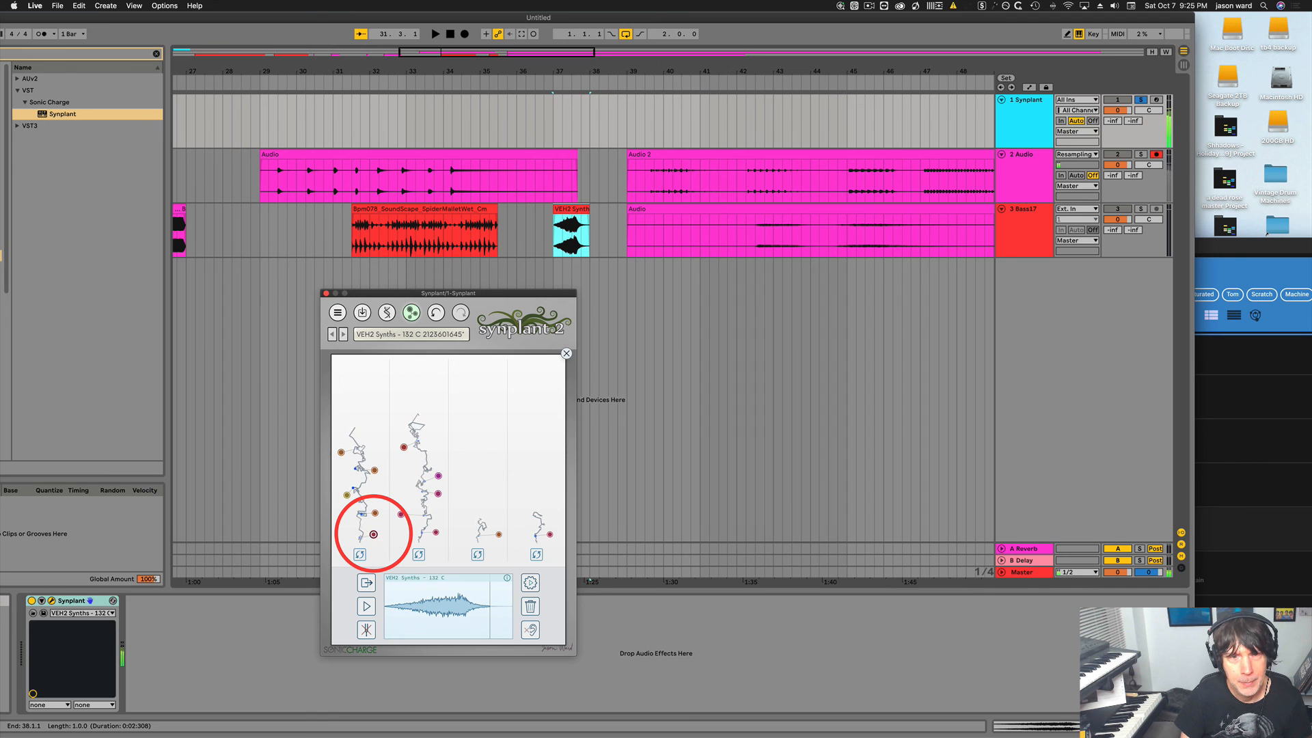
Audition the generated VEH2 Synths candidates in each of the four Genopatch columns.
click(376, 513)
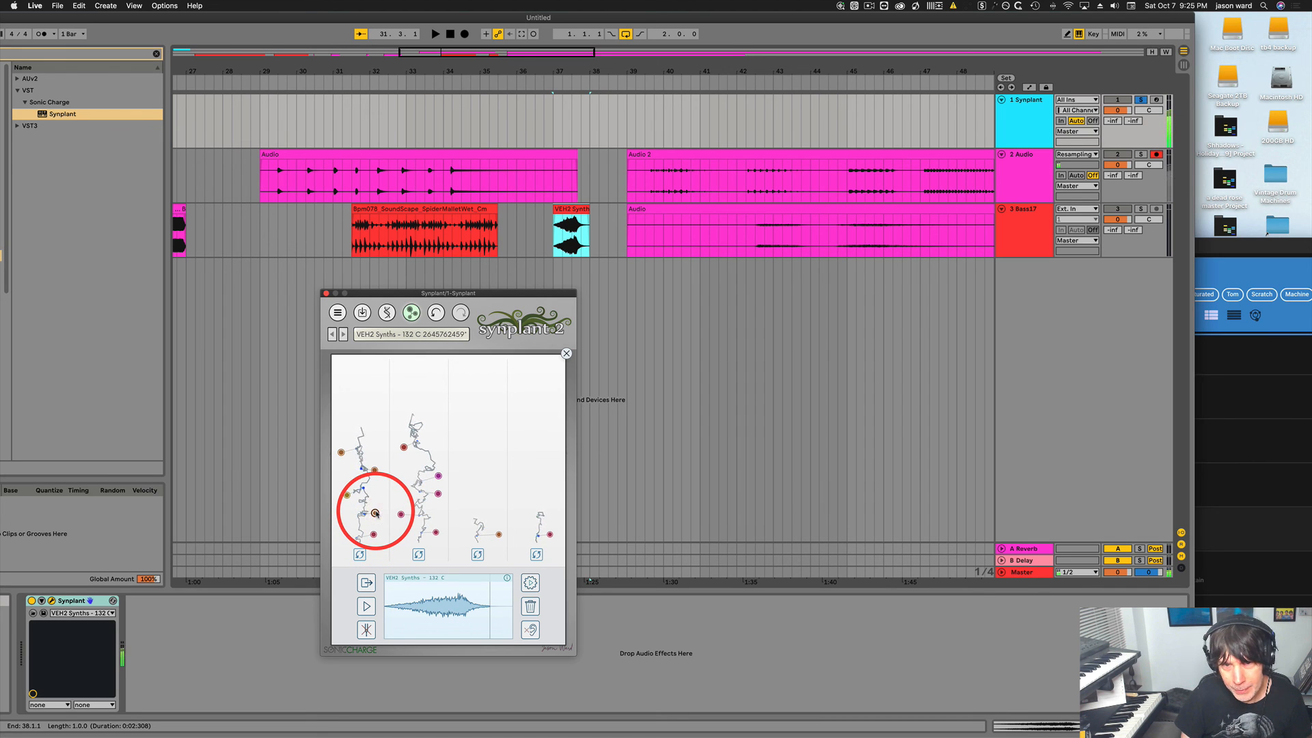
click(346, 495)
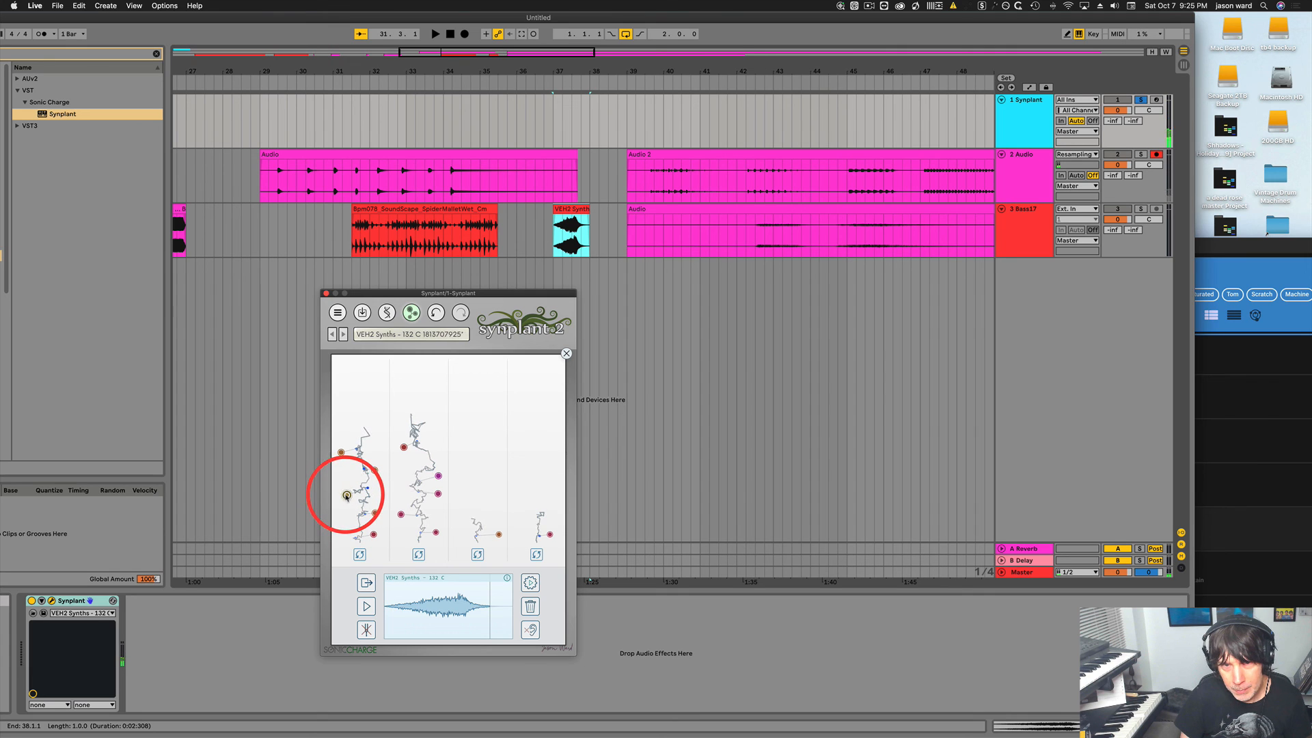
click(373, 470)
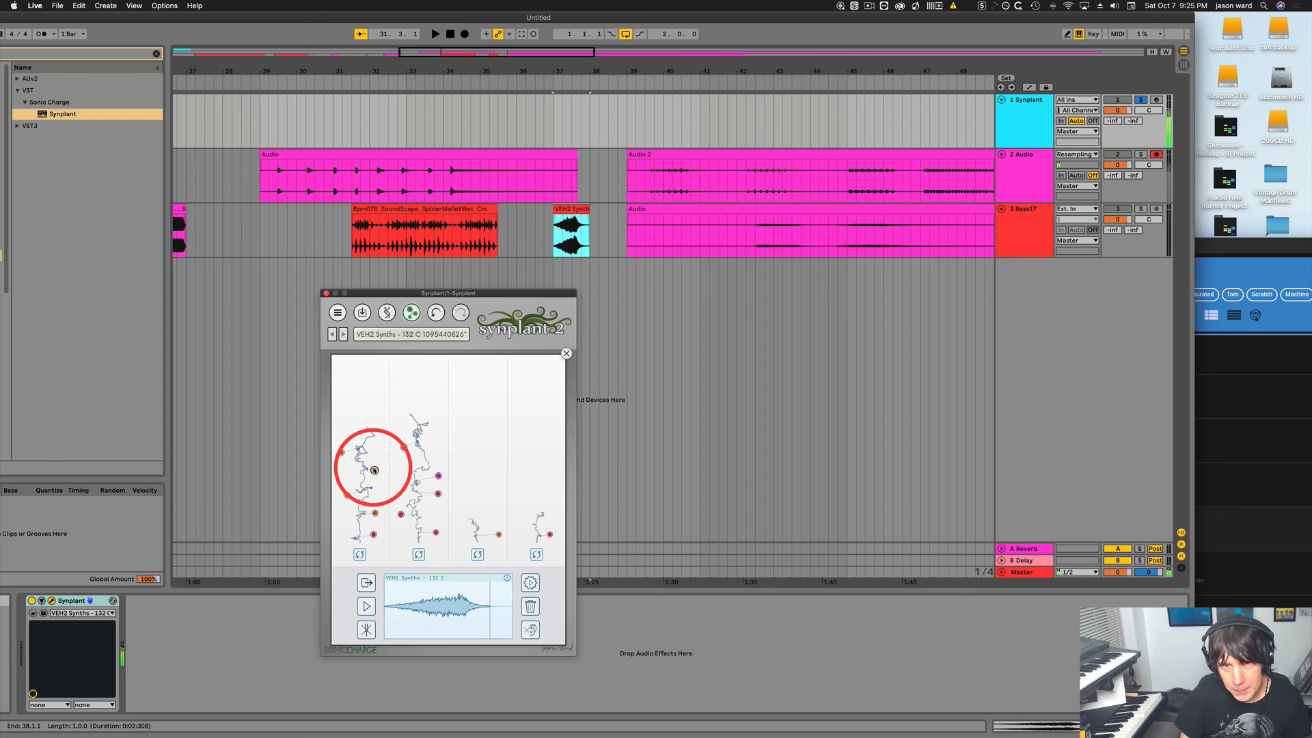
click(436, 533)
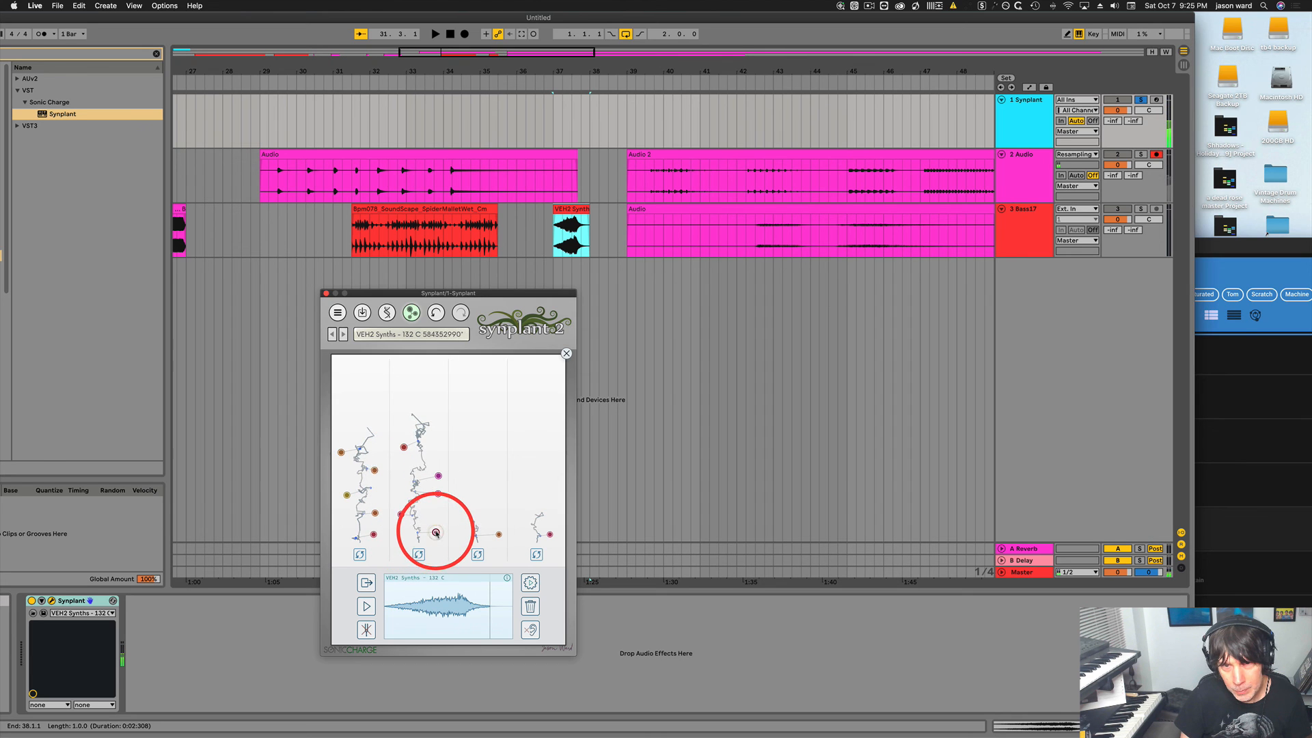
drag(436, 533, 400, 514)
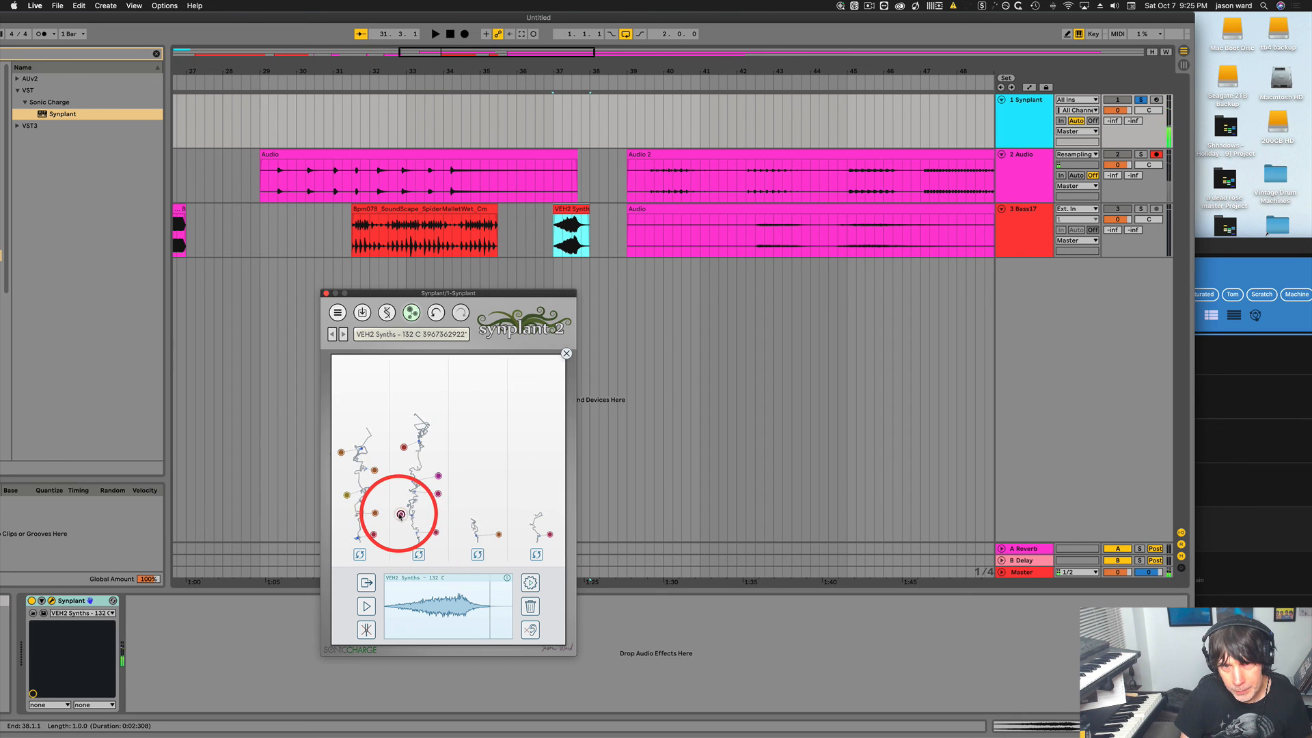
click(499, 534)
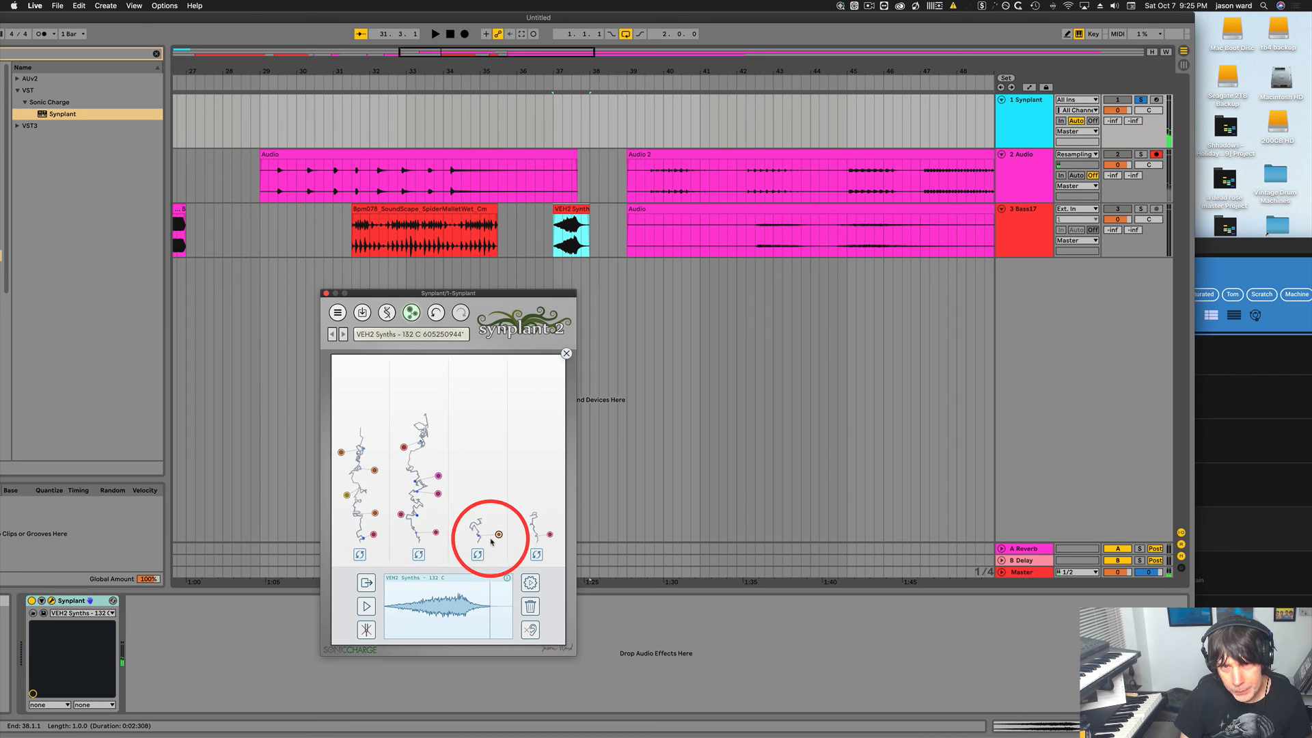
click(550, 534)
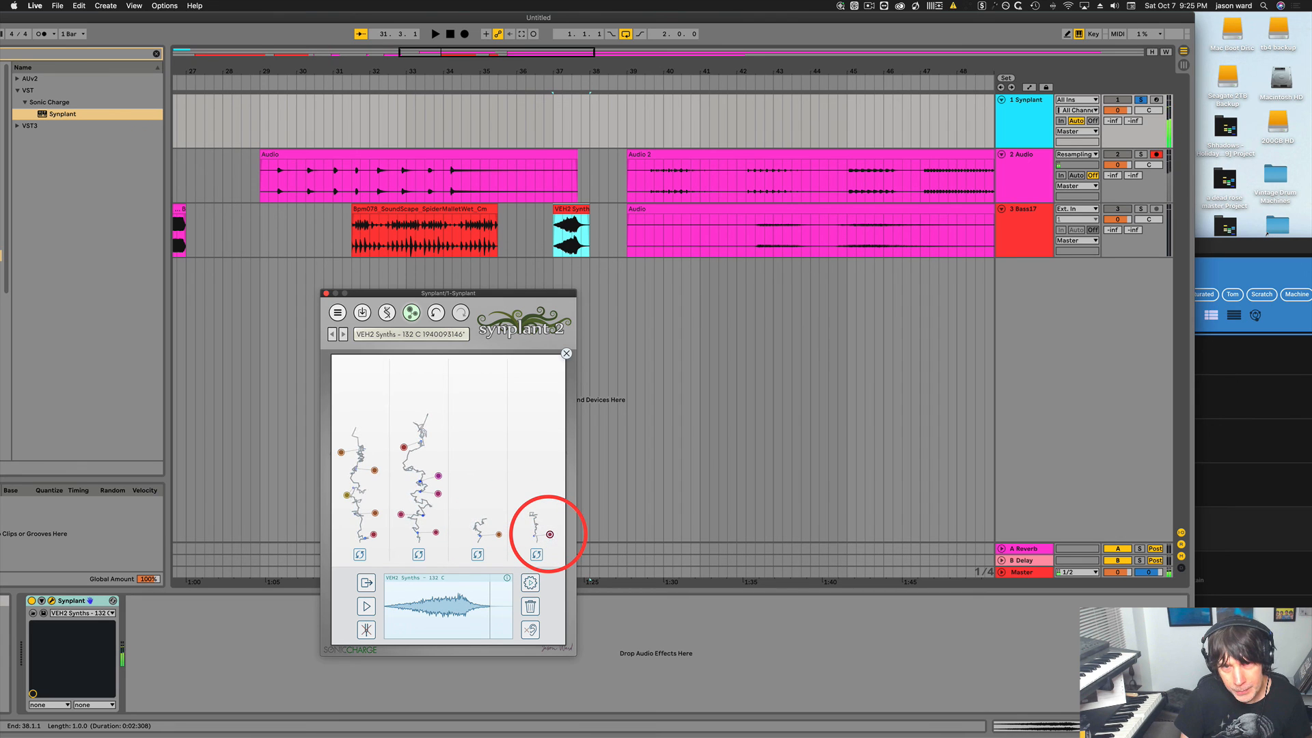
Compare the first column's candidates again, select its second candidate from the top, and close Genopatch.
click(375, 514)
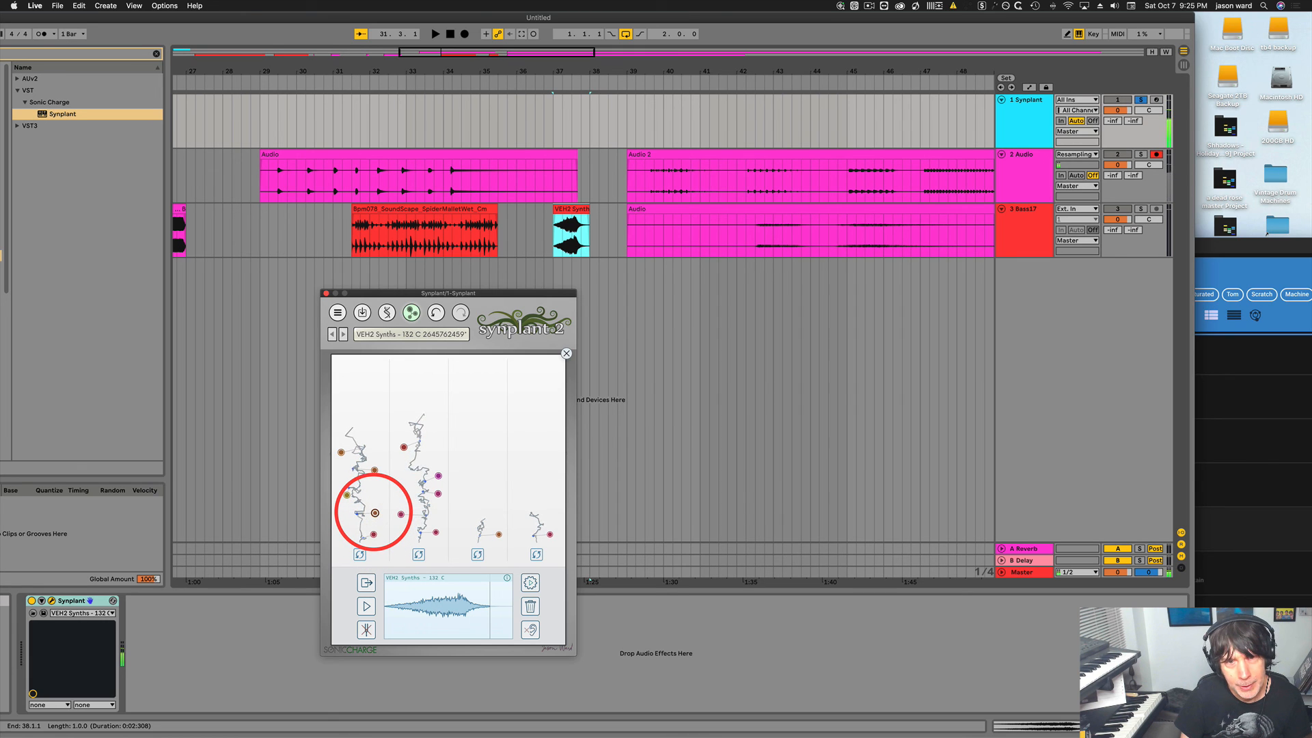
click(373, 534)
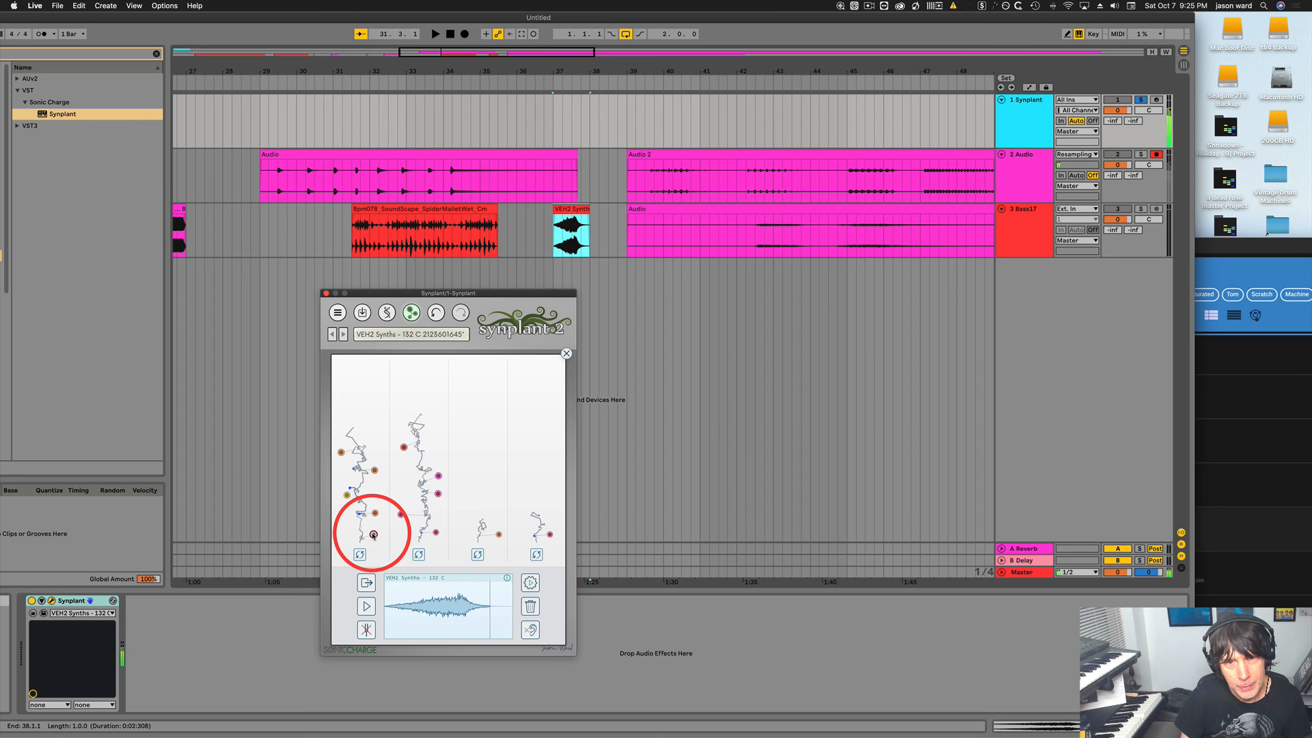
click(375, 470)
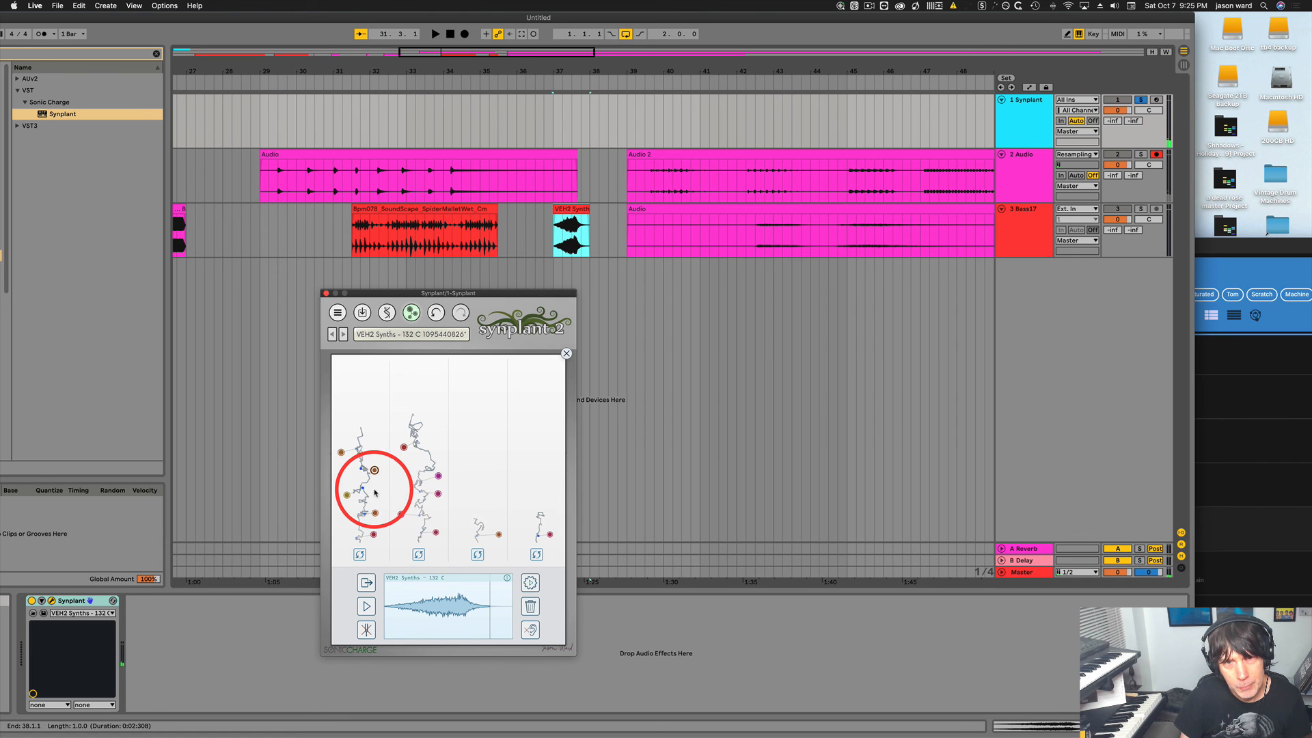
click(566, 353)
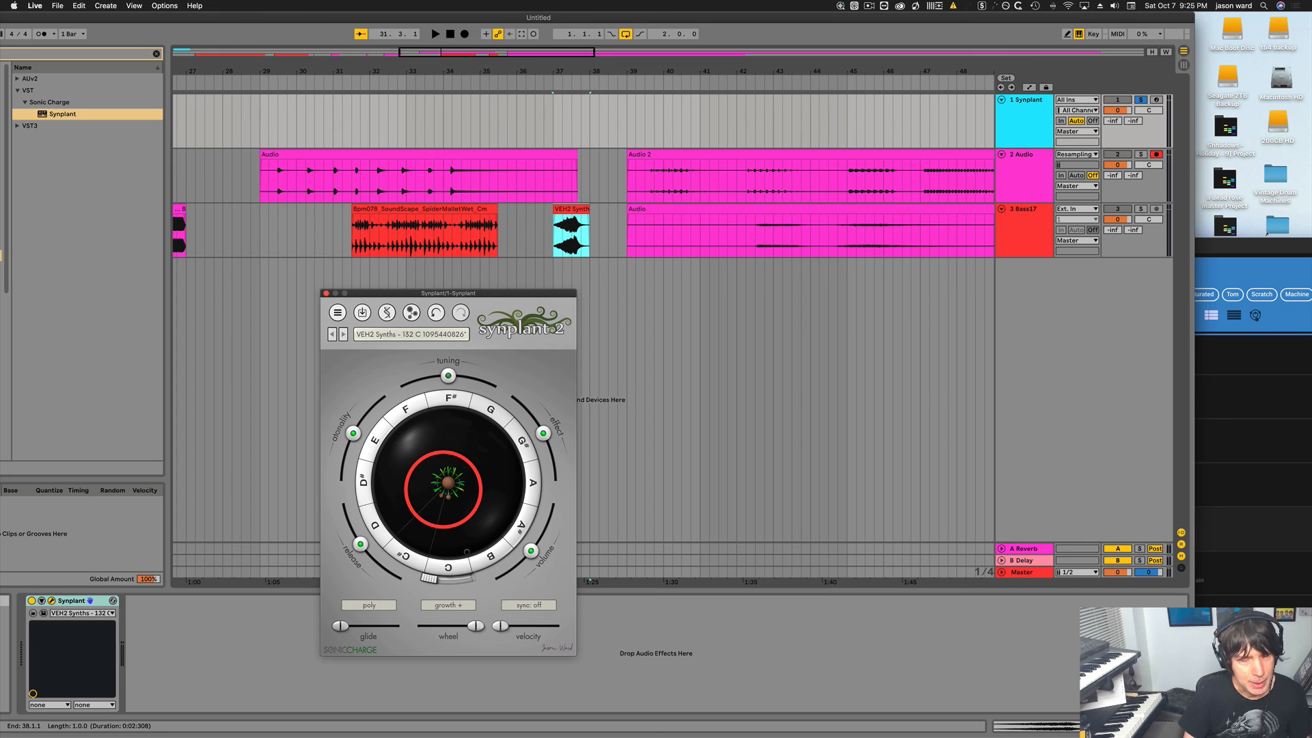
Arm the Synplant track for recording, revisit the Genopatch candidates, and return to Synplant's main view.
click(1154, 100)
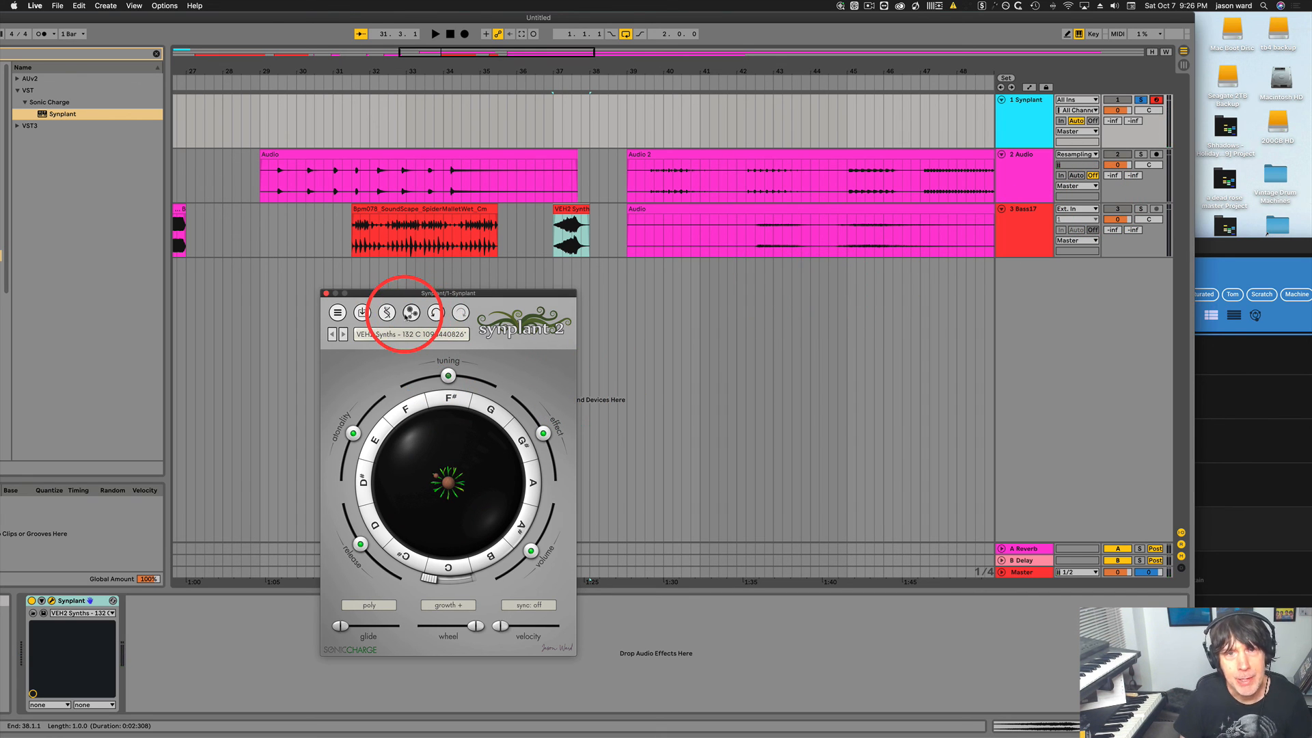
click(411, 312)
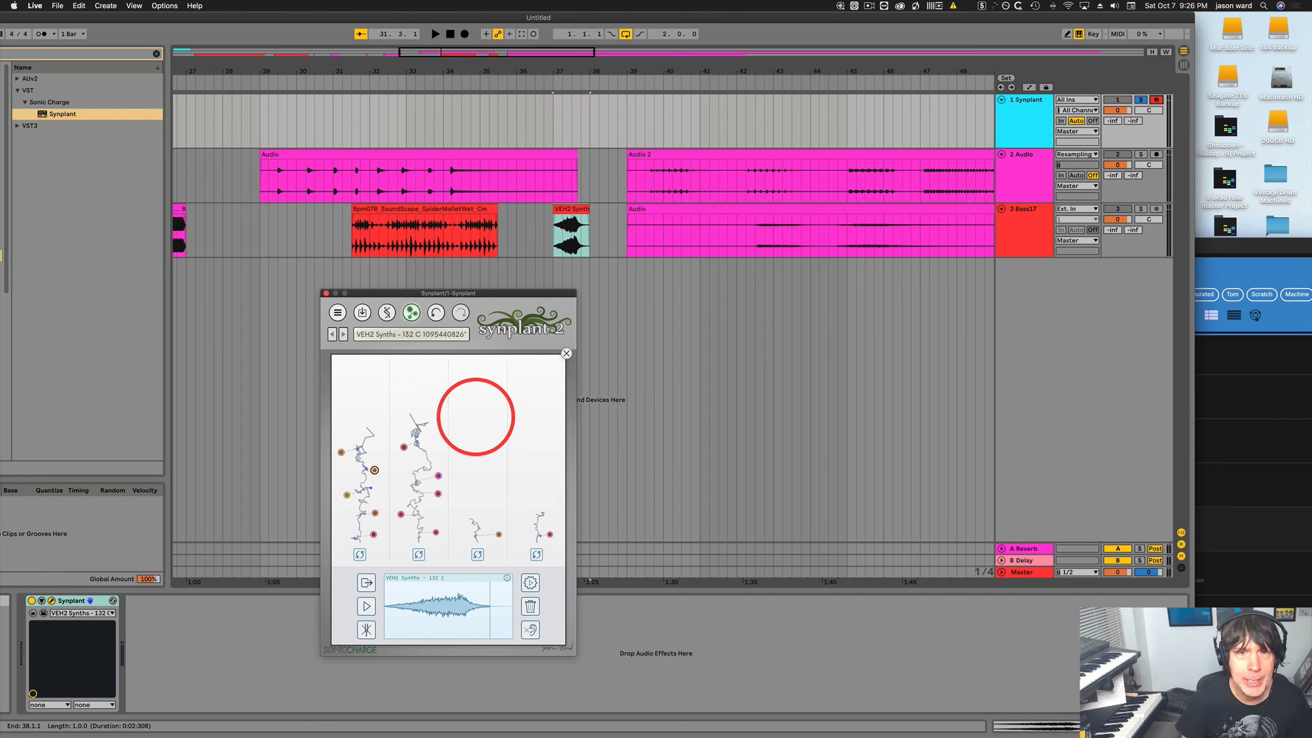
click(566, 354)
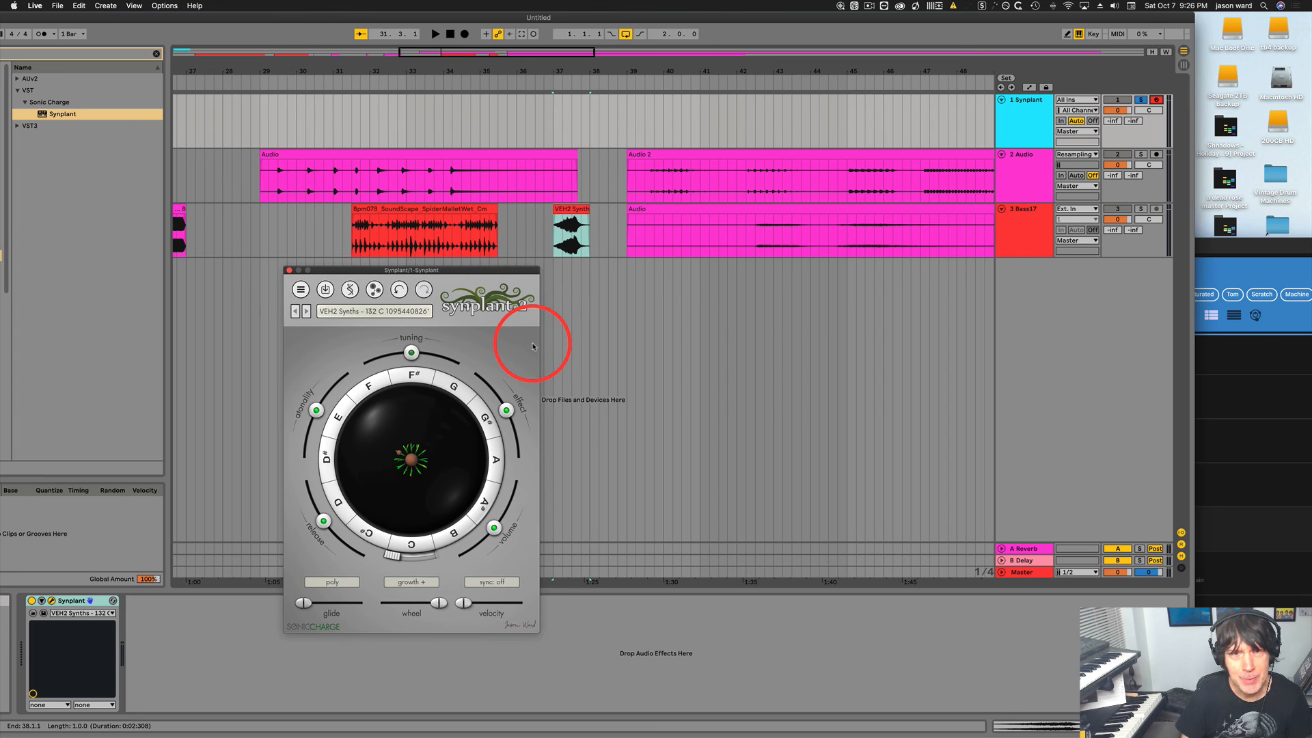